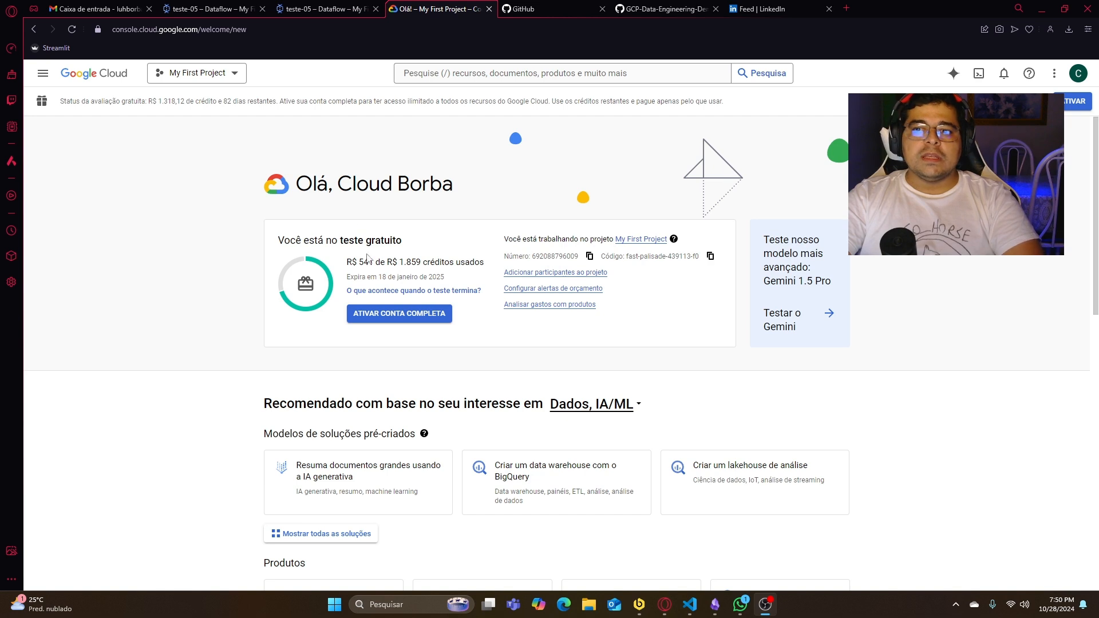
- Check the used and total free-trial credits on the Google Cloud welcome page
drag(403, 262, 421, 266)
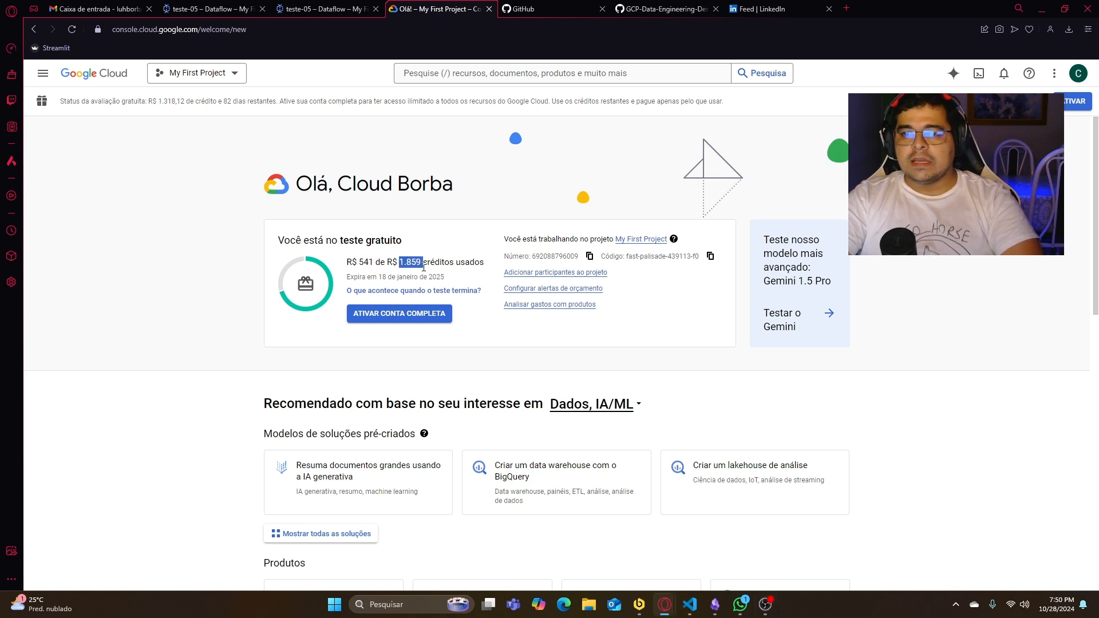
click(534, 203)
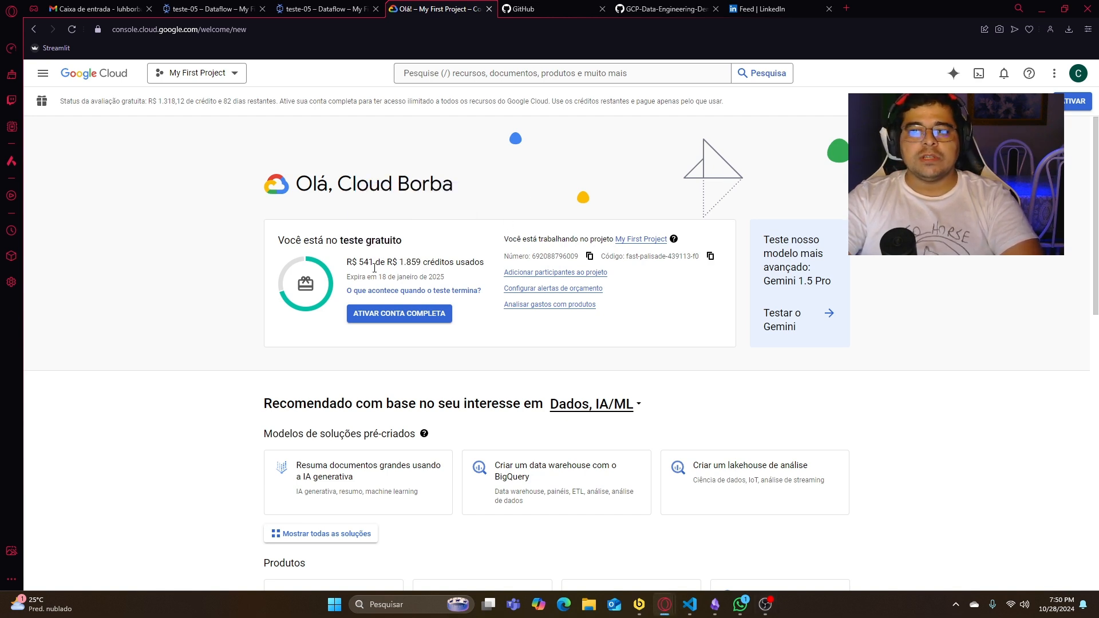
drag(373, 263, 347, 263)
click(495, 197)
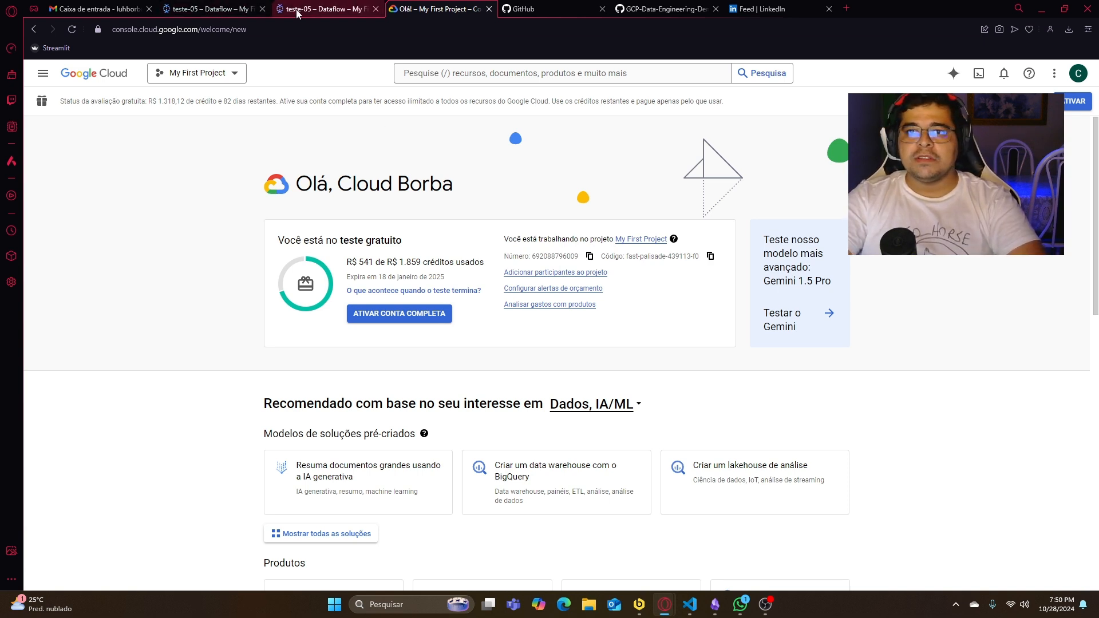
- Close the two teste-05 Dataflow browser tabs
click(376, 8)
click(262, 9)
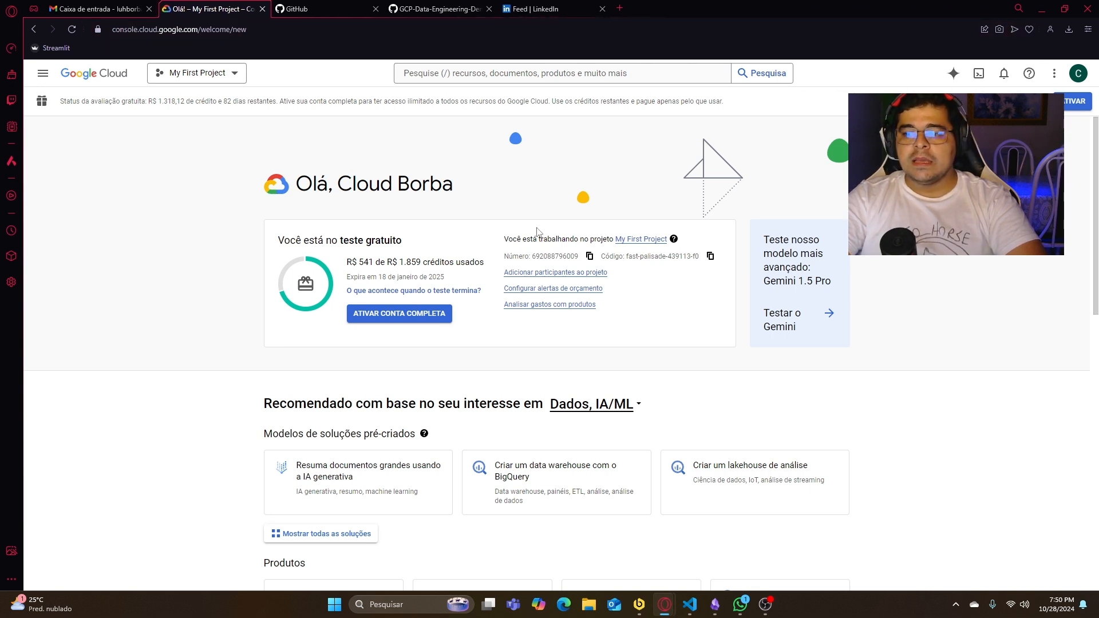
- Switch to Beekeeper Studio and refresh the entity list of the gcp_j5hc database
click(640, 605)
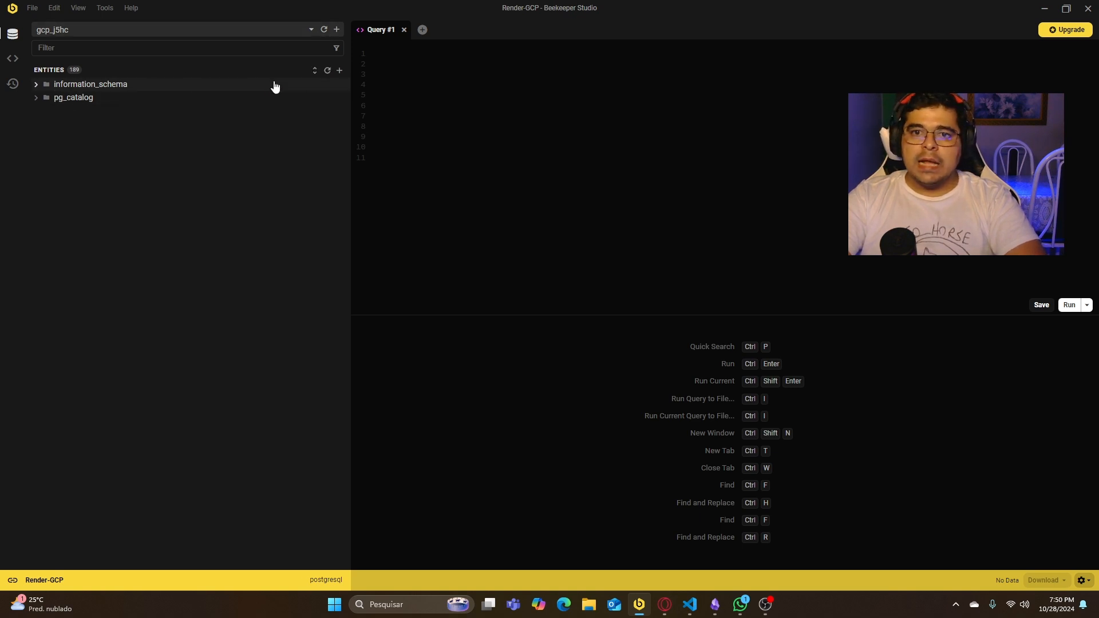
click(325, 72)
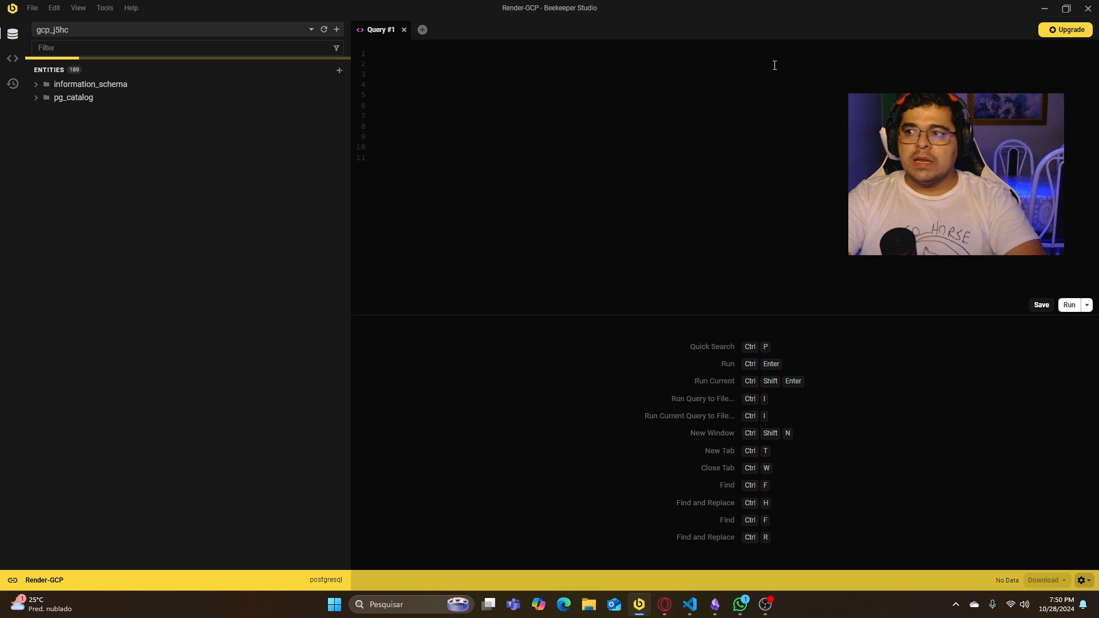
click(1045, 9)
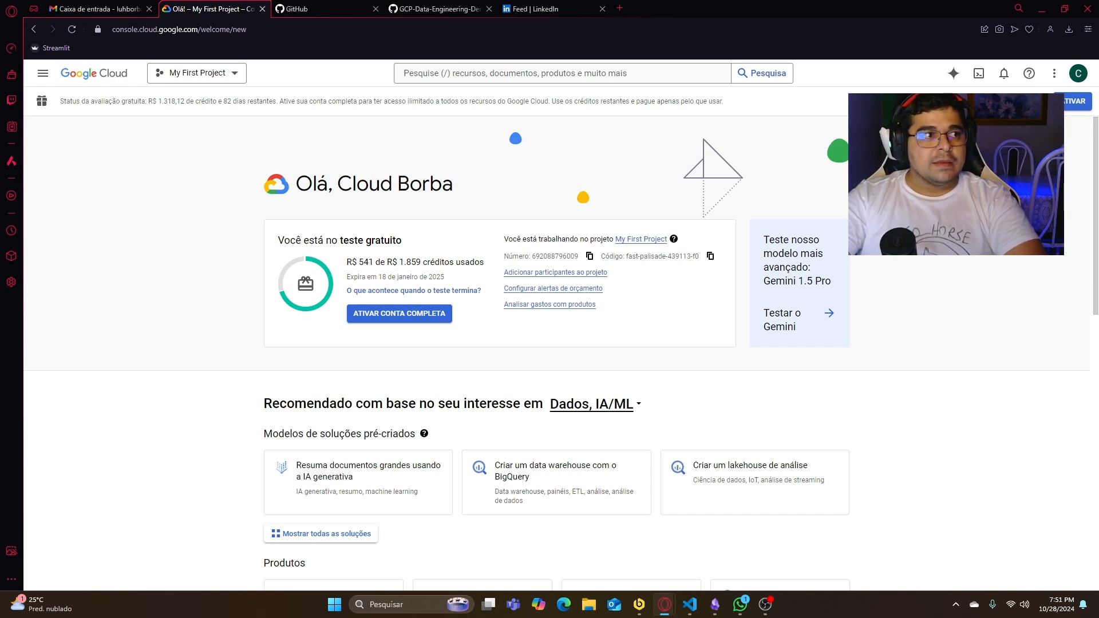
- Bring up the Render dashboard at full size and read the expiry notice of the gcp-testes-aprendizado database
drag(0, 226, 522, 189)
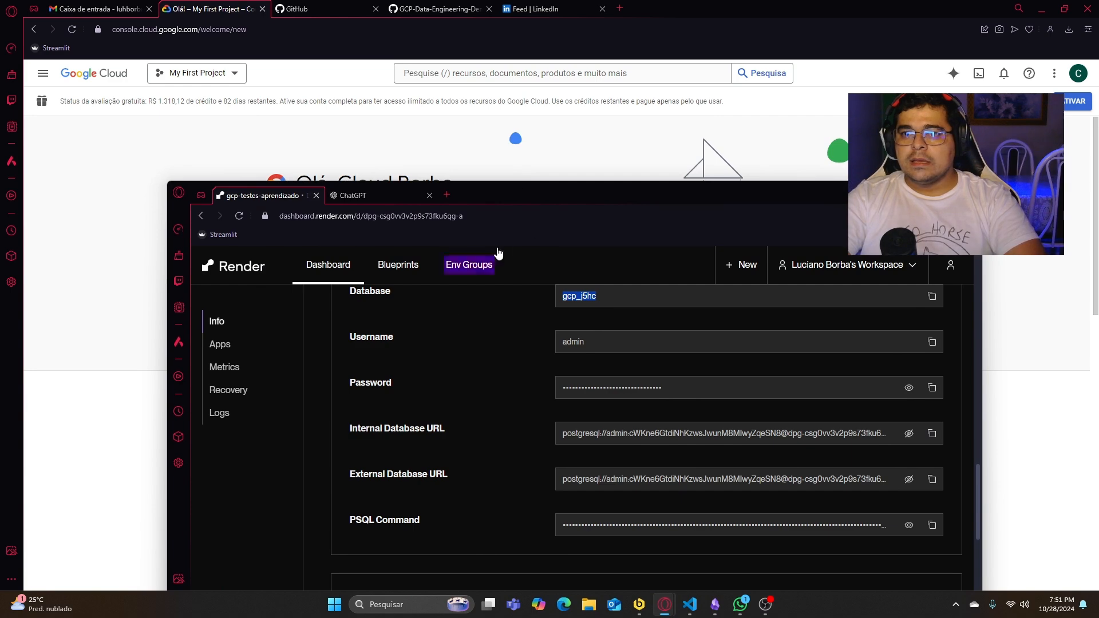
double_click(557, 204)
scroll(482, 311, up, 10)
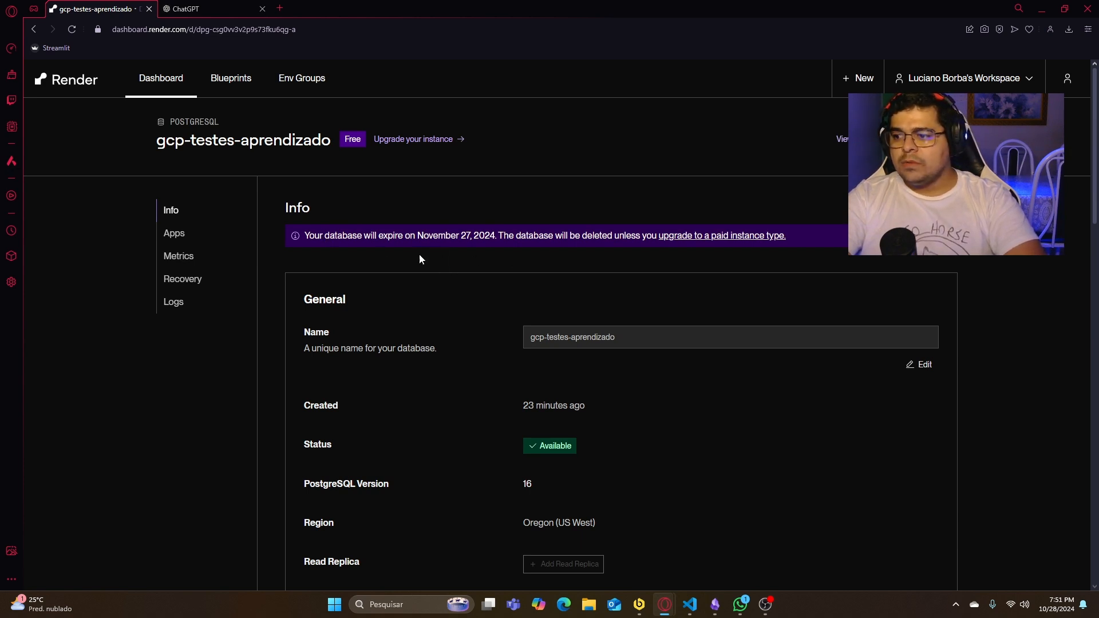
drag(458, 237, 497, 236)
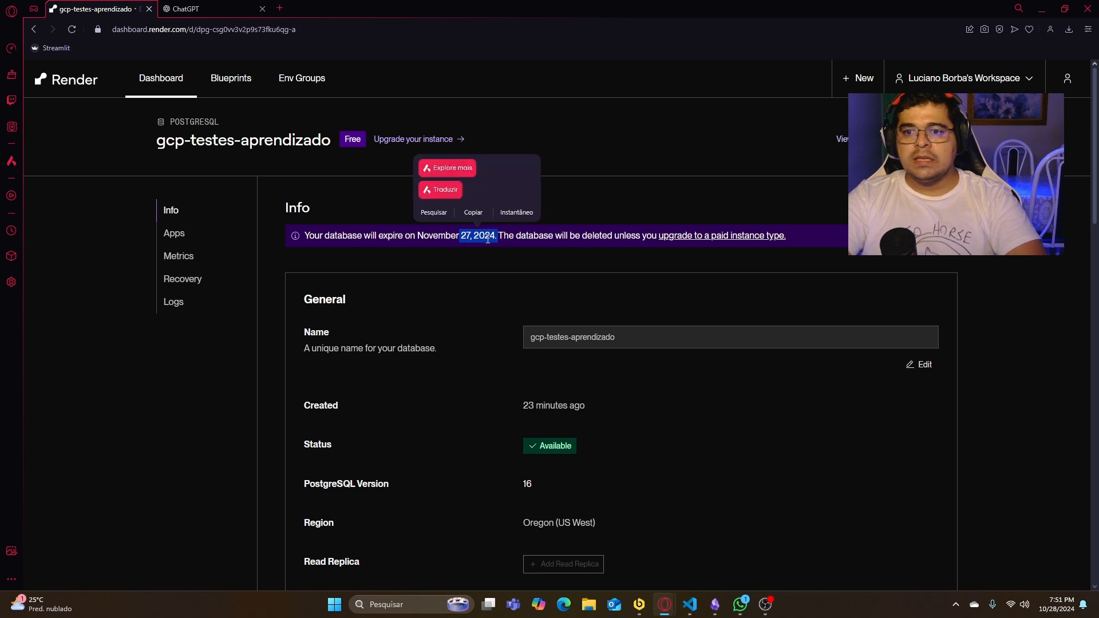
drag(304, 237, 430, 238)
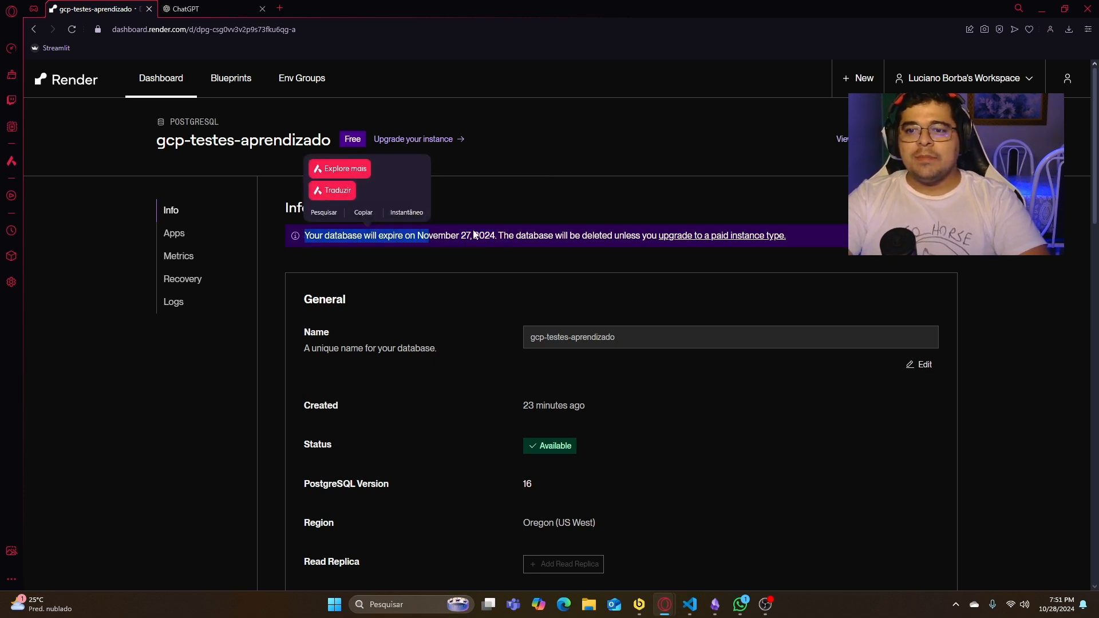
drag(495, 235, 373, 240)
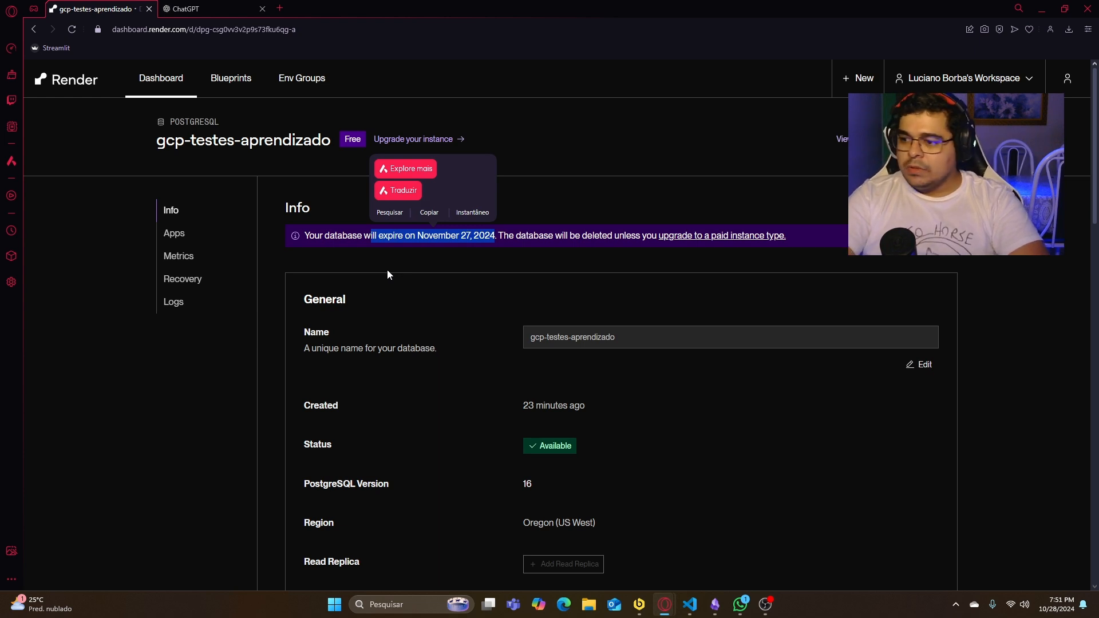
click(428, 263)
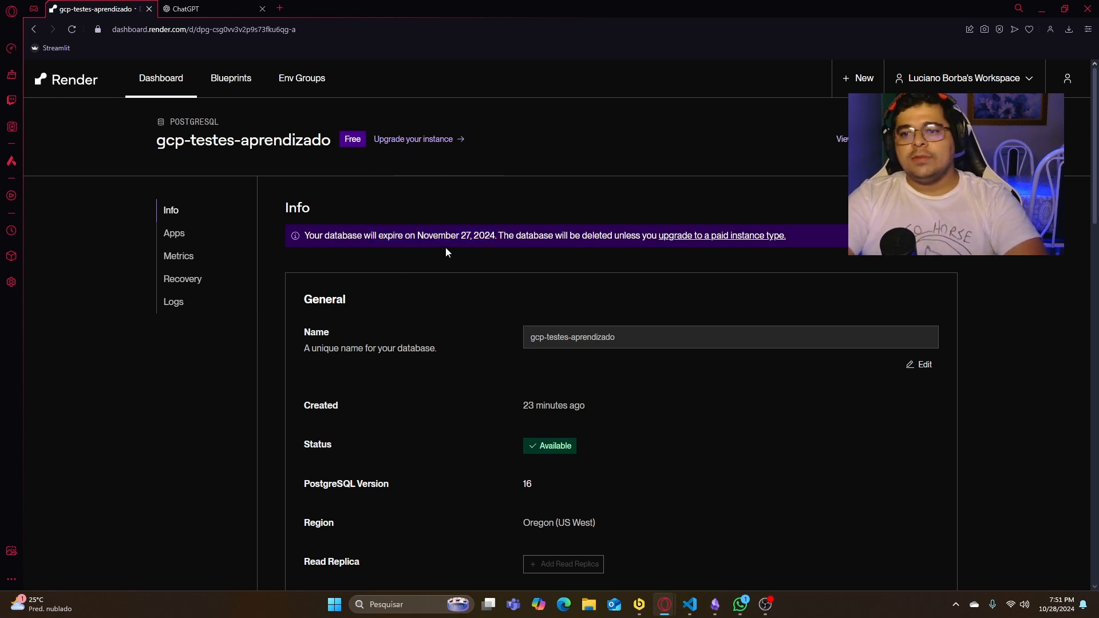
drag(458, 237, 471, 236)
click(468, 239)
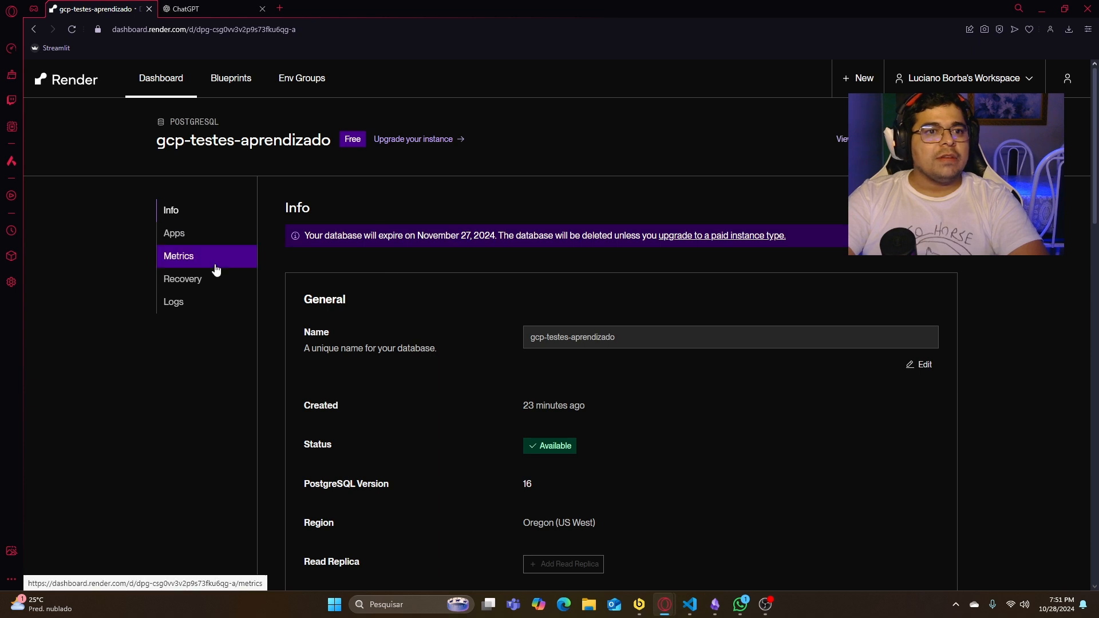
- Review the database's name, instance type and connection details on its Render Info page
scroll(564, 333, down, 1)
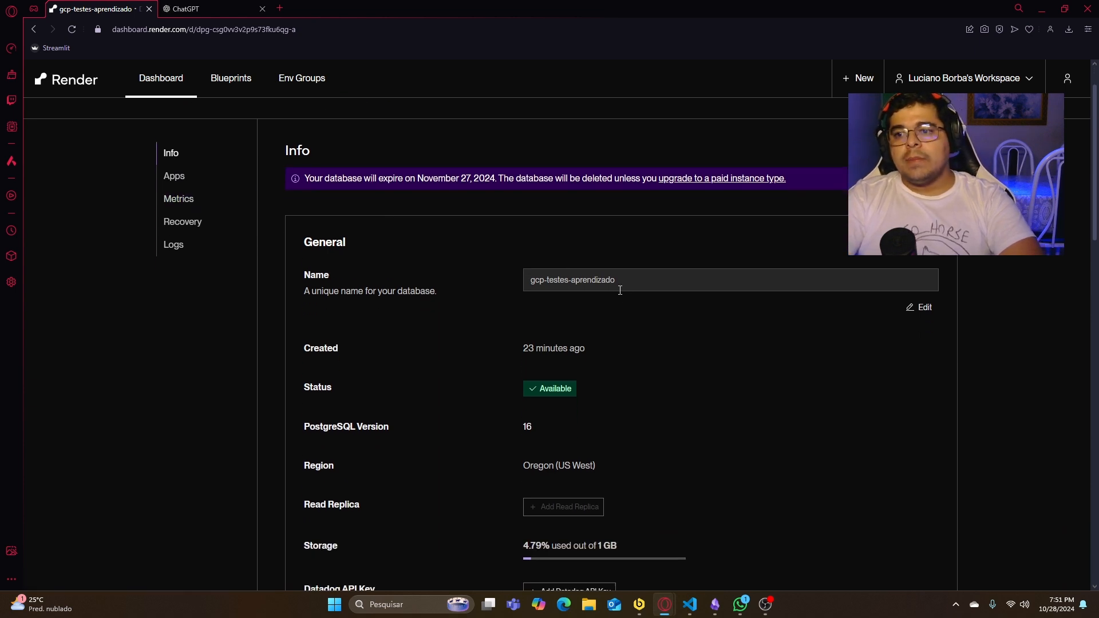
drag(618, 280, 434, 267)
click(590, 317)
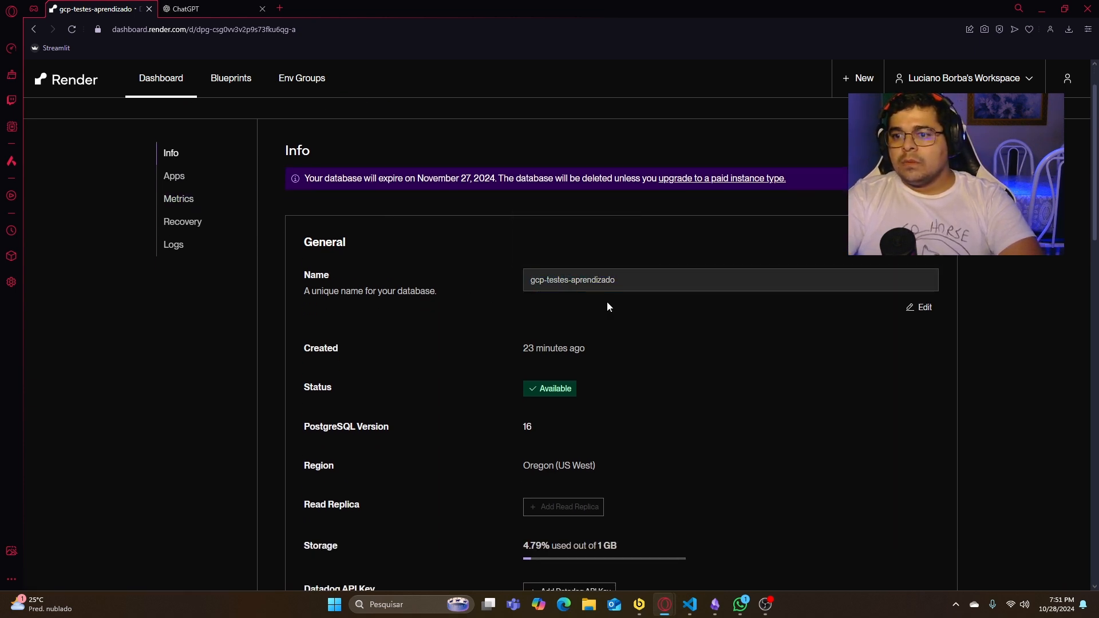
drag(617, 280, 530, 278)
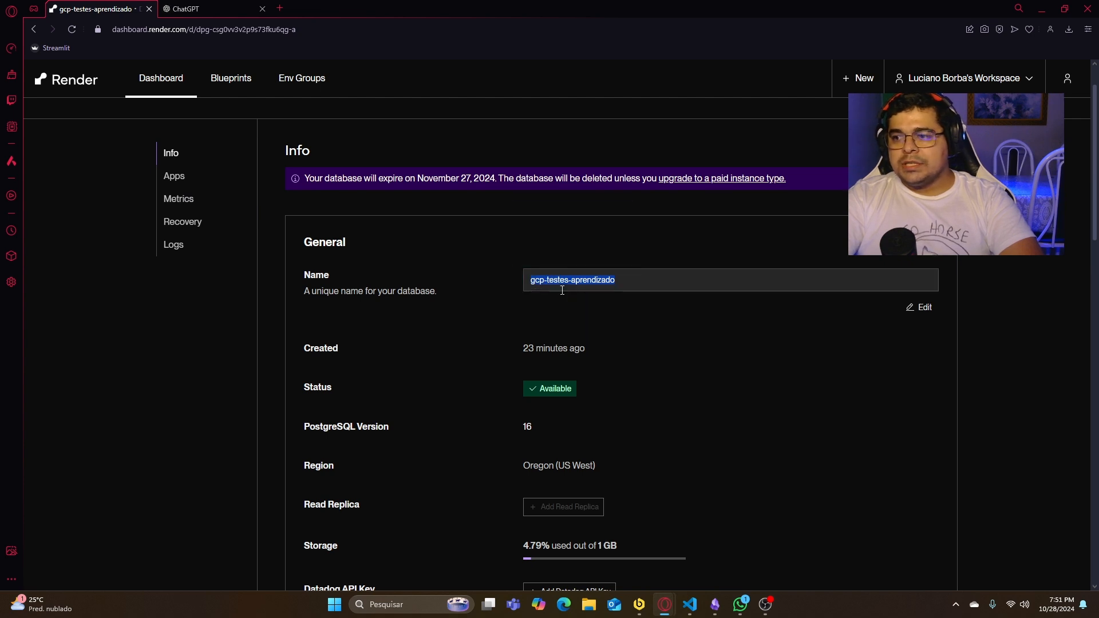
scroll(585, 293, down, 4)
scroll(630, 303, down, 8)
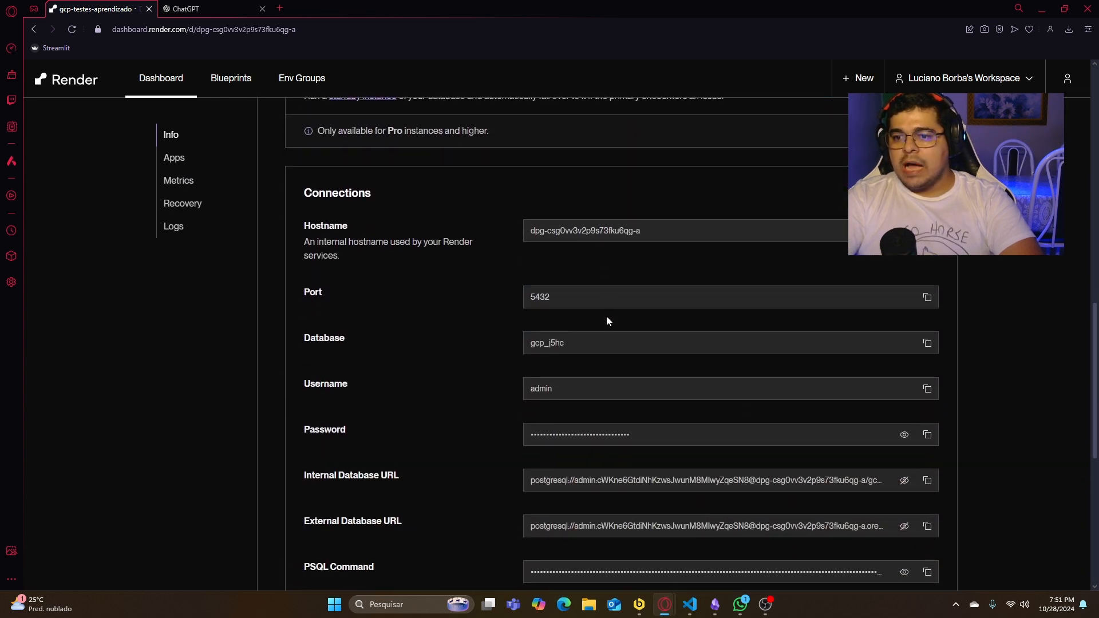
scroll(905, 465, down, 1)
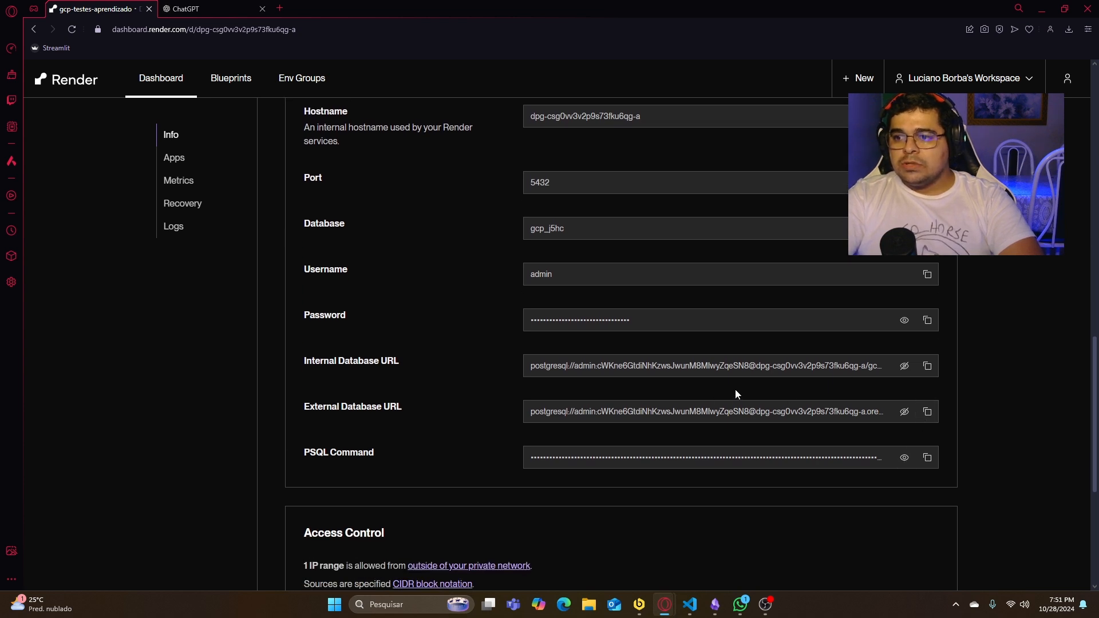
scroll(736, 393, up, 2)
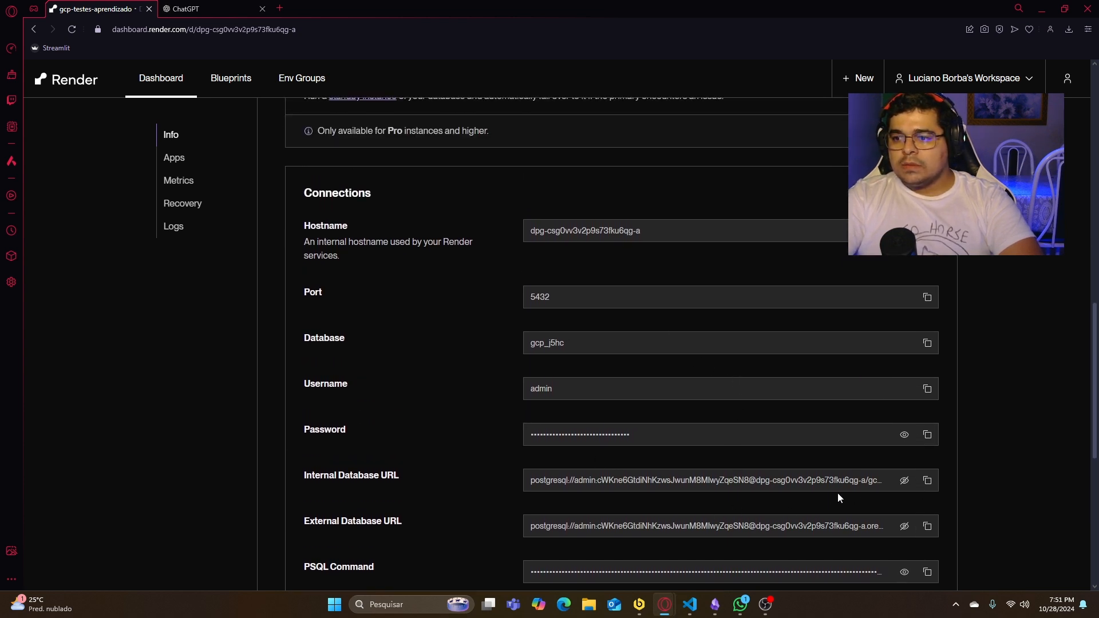
scroll(543, 166, up, 4)
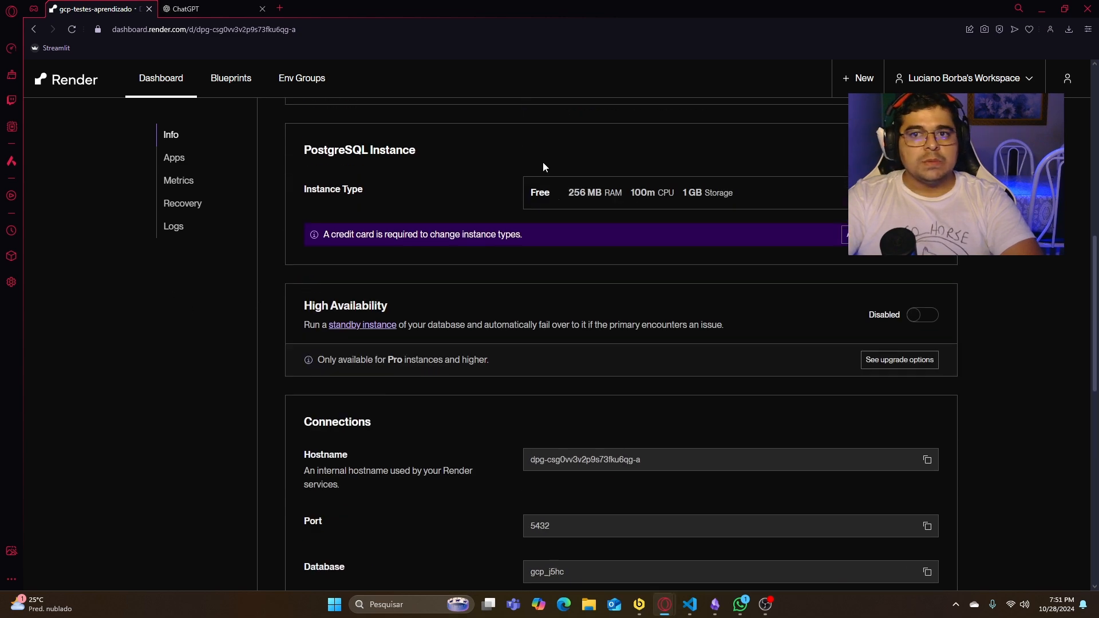
scroll(544, 167, up, 6)
click(1041, 9)
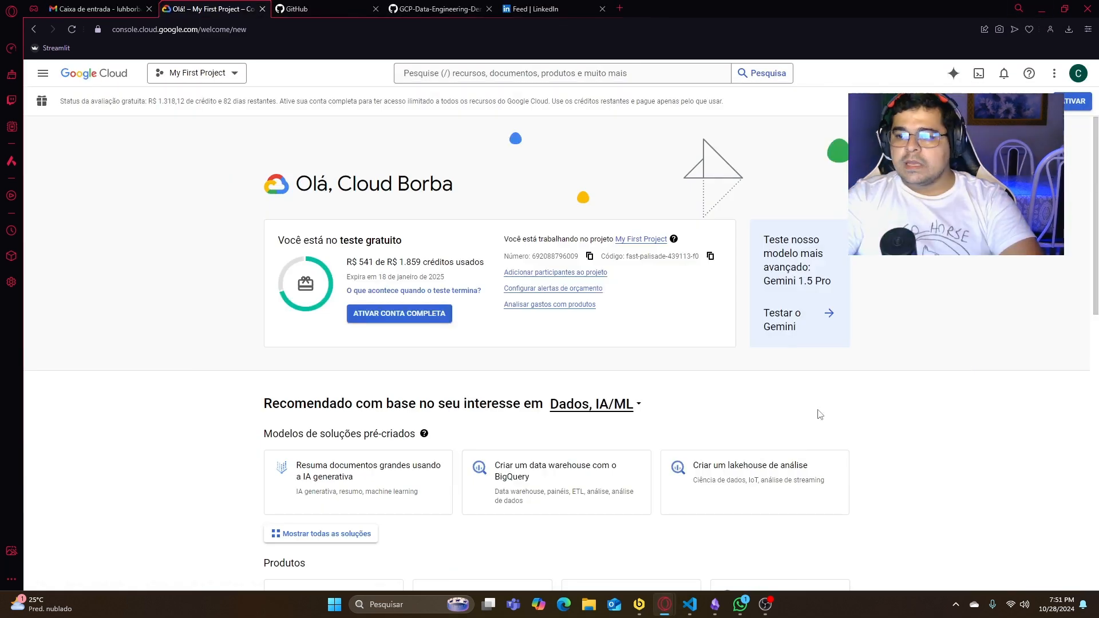
- Switch to Beekeeper Studio and inspect the information_schema and pg_catalog schemas
click(640, 605)
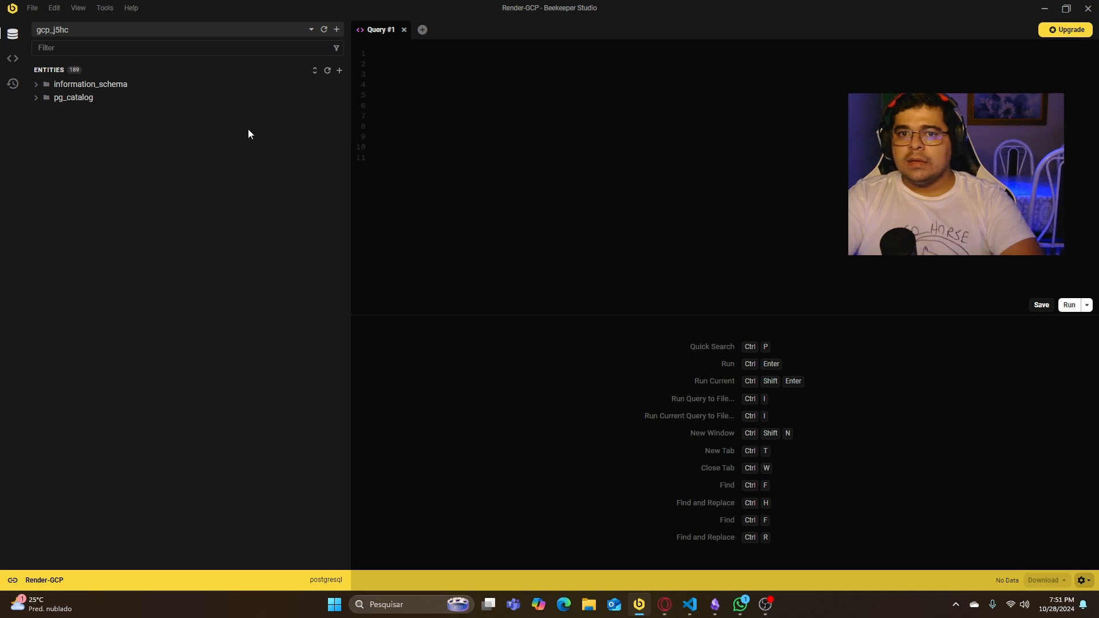
click(35, 84)
click(35, 84)
click(35, 84)
click(35, 85)
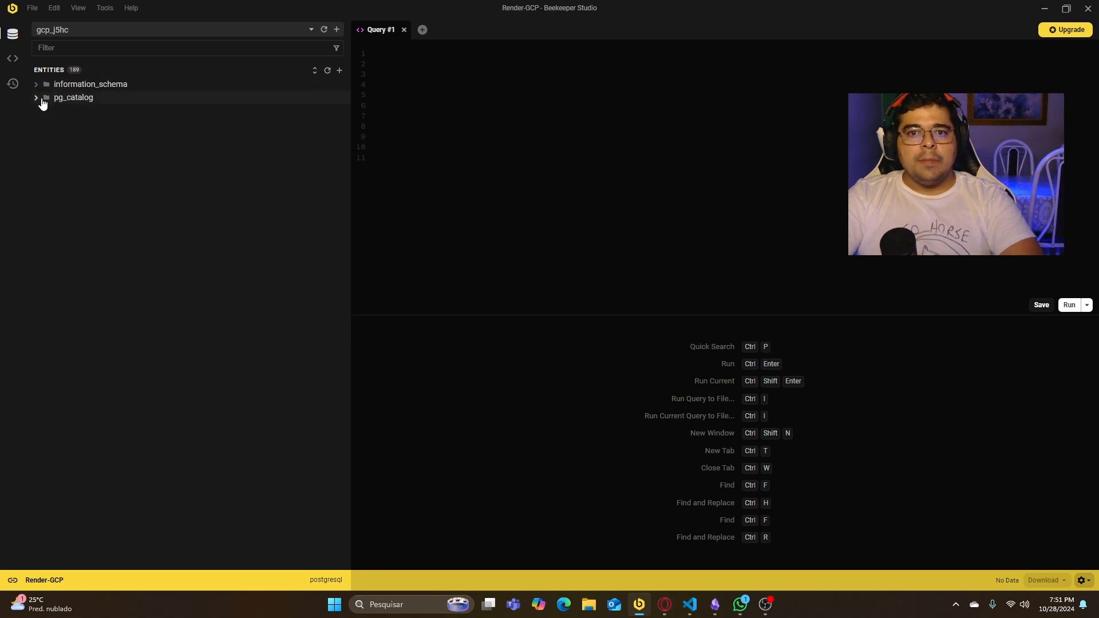
click(41, 99)
click(39, 98)
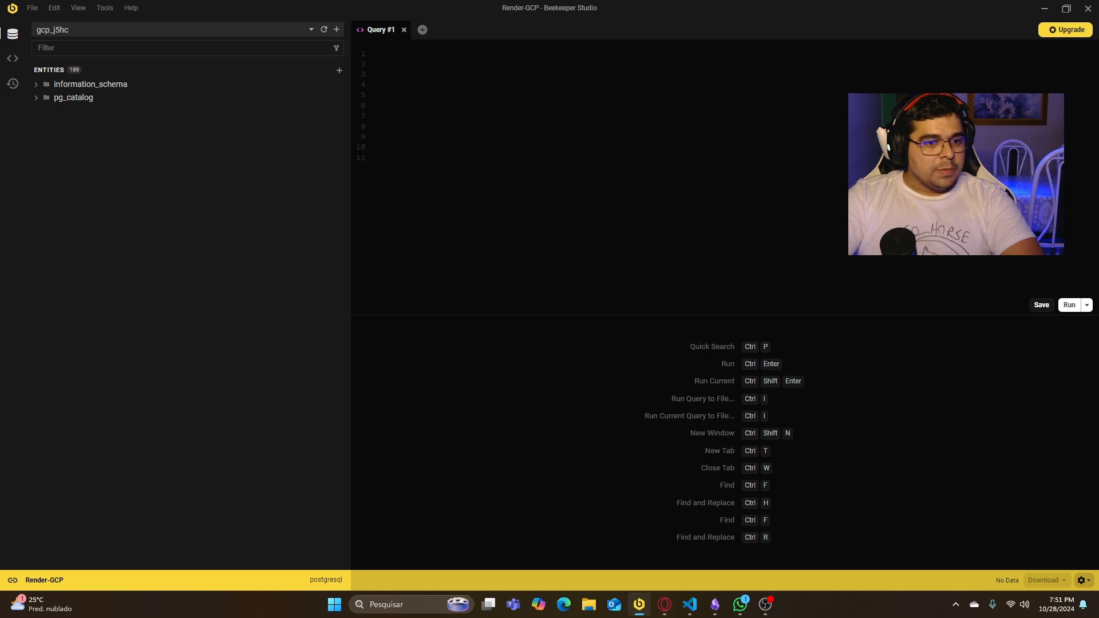
- Switch to the ChatGPT conversation and copy the CREATE TABLE funcionarios statement from the generated SQL script
key(alt+Tab)
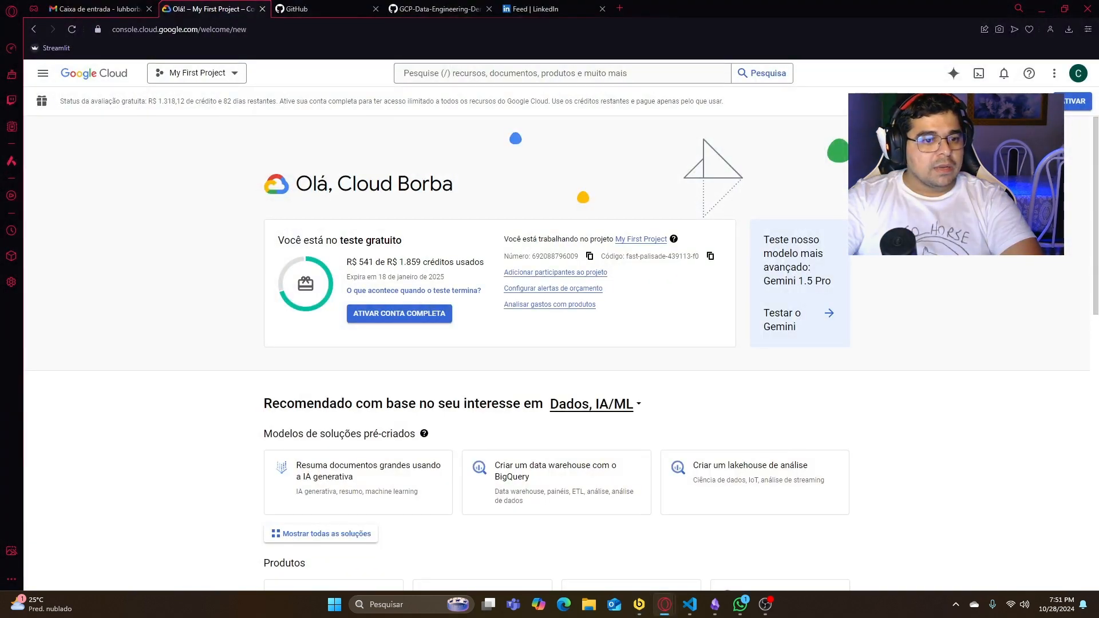
key(alt+Tab)
click(184, 7)
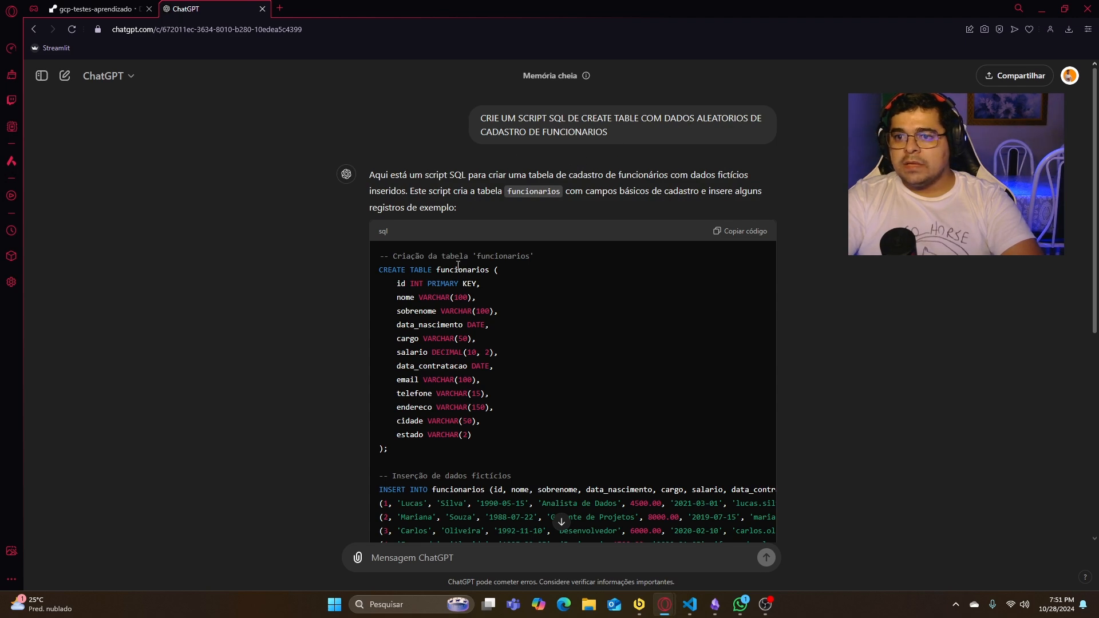
drag(384, 447, 370, 275)
key(ctrl+c)
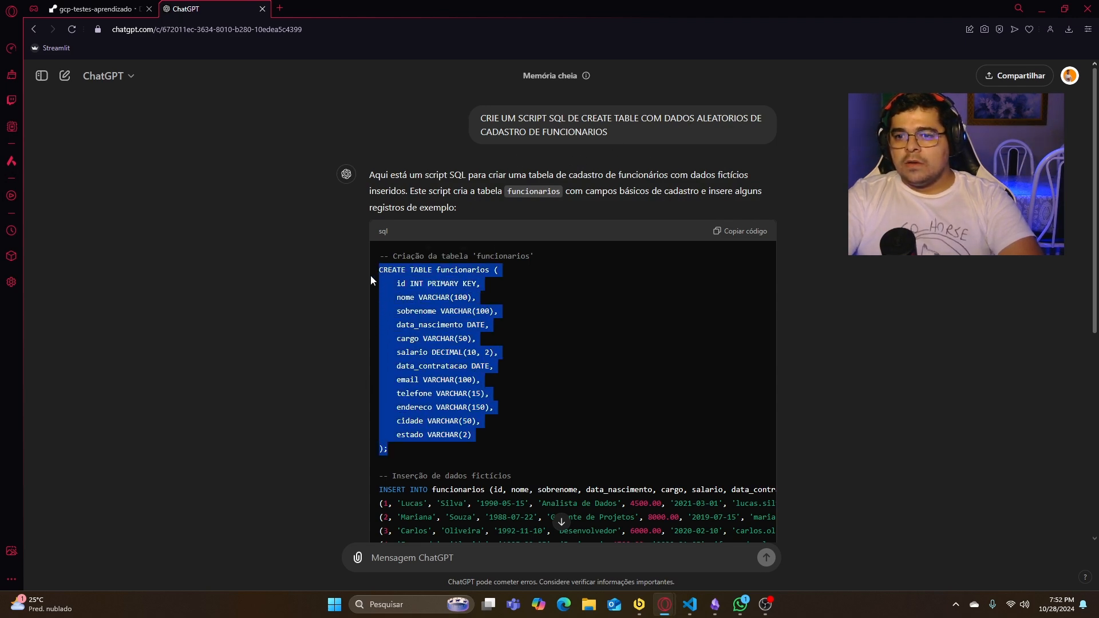
click(1042, 9)
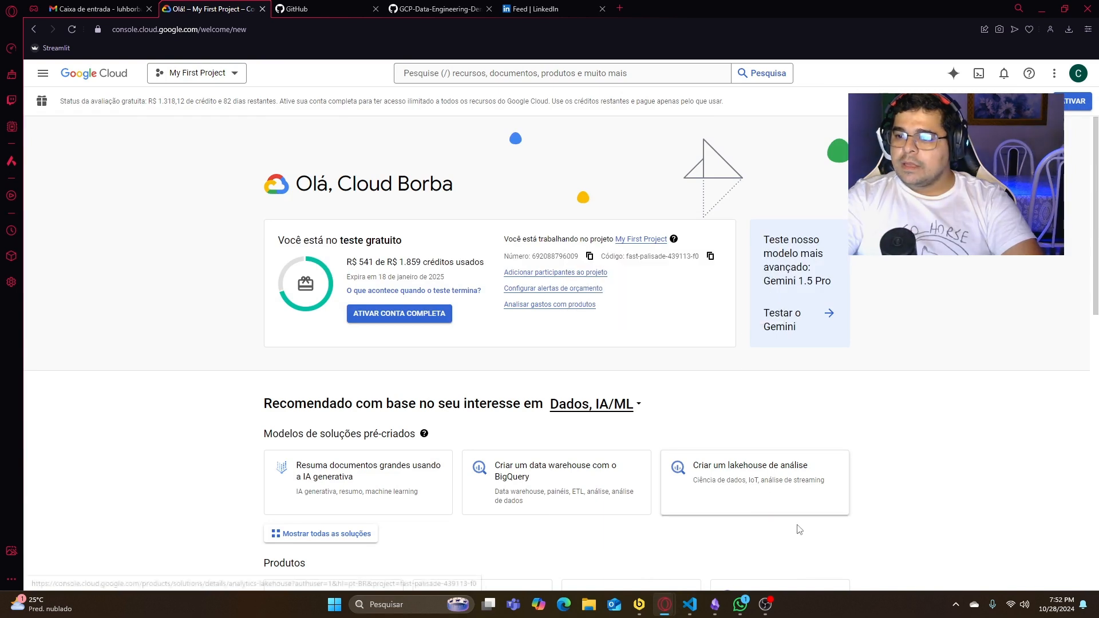
- Paste the CREATE TABLE funcionarios statement into Query #1 in Beekeeper Studio and run it
click(639, 604)
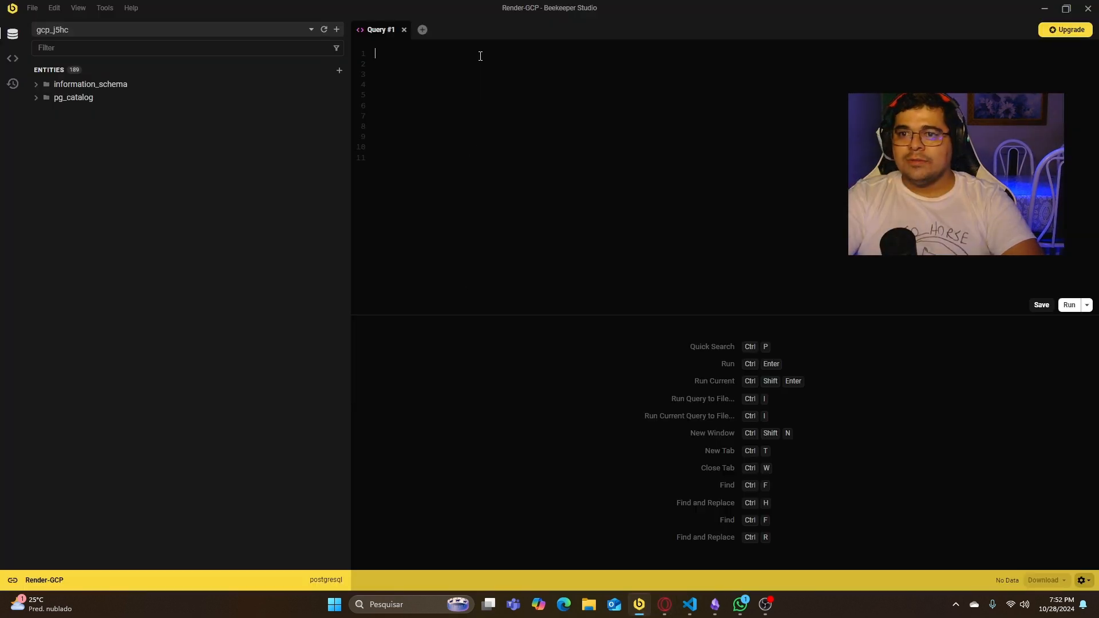
key(ctrl+v)
key(ctrl+shift+Home)
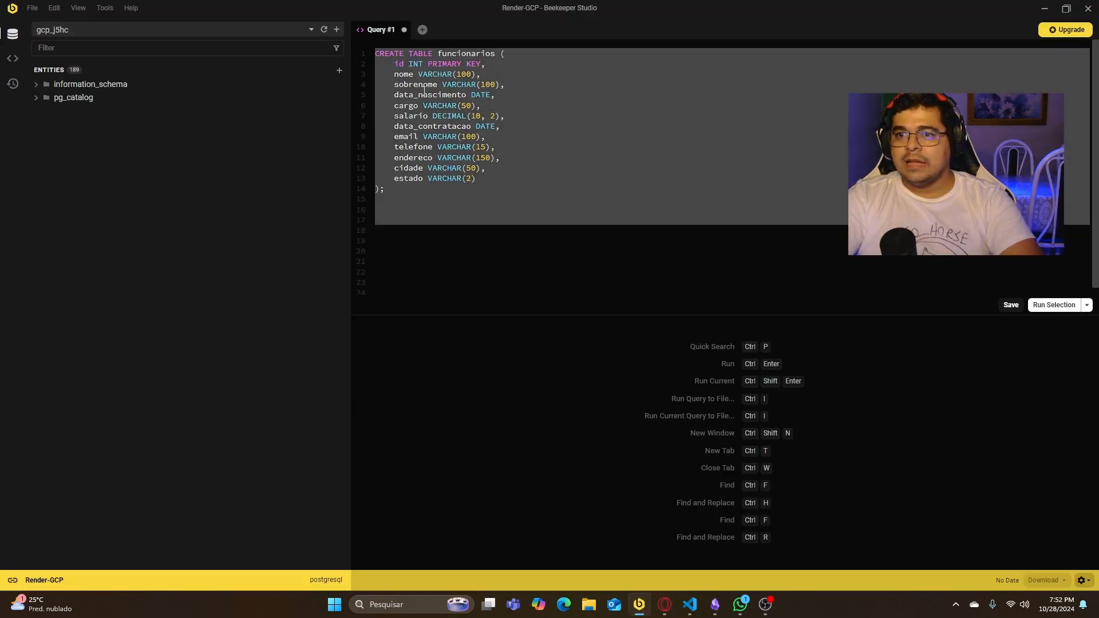
click(1053, 305)
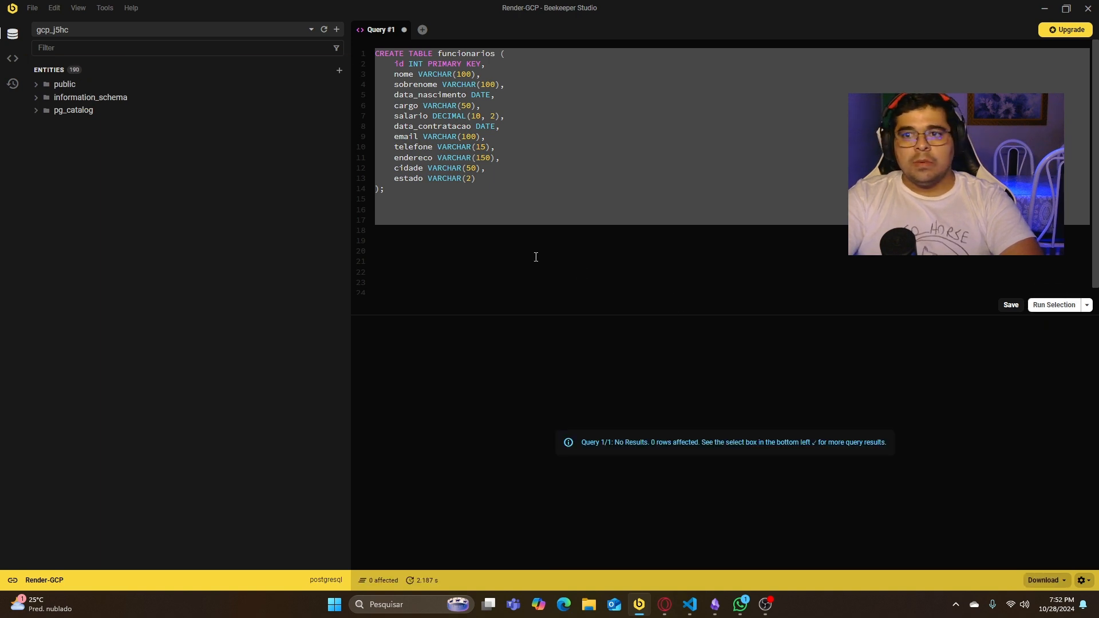
- Inspect the funcionarios table's columns and data in the public schema, then return to the Google Cloud console
click(66, 87)
click(48, 98)
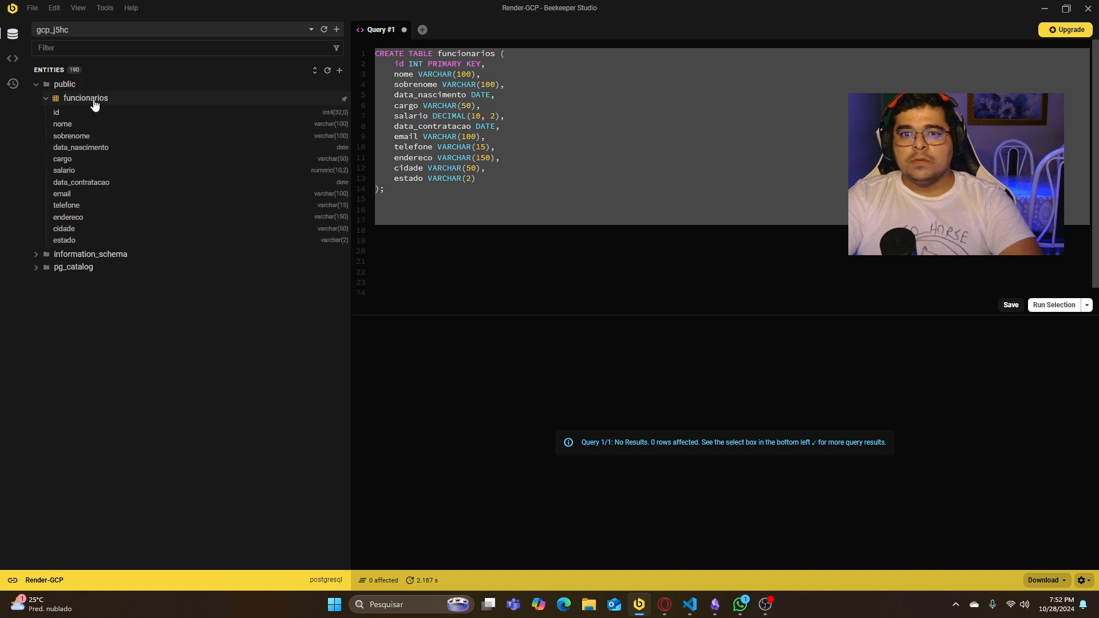
click(155, 98)
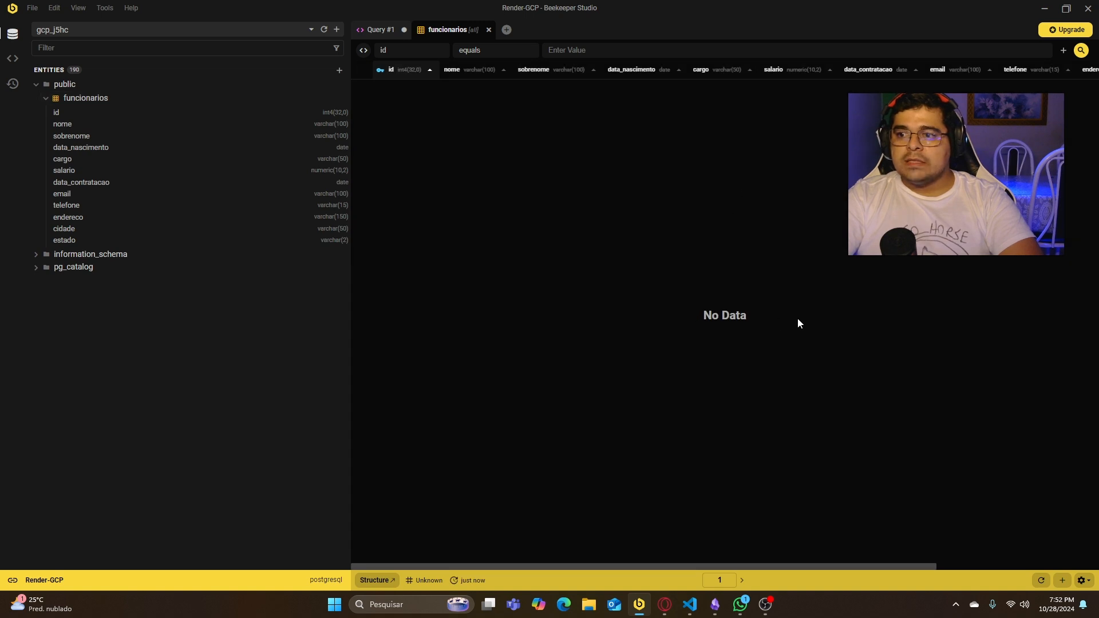
click(1045, 8)
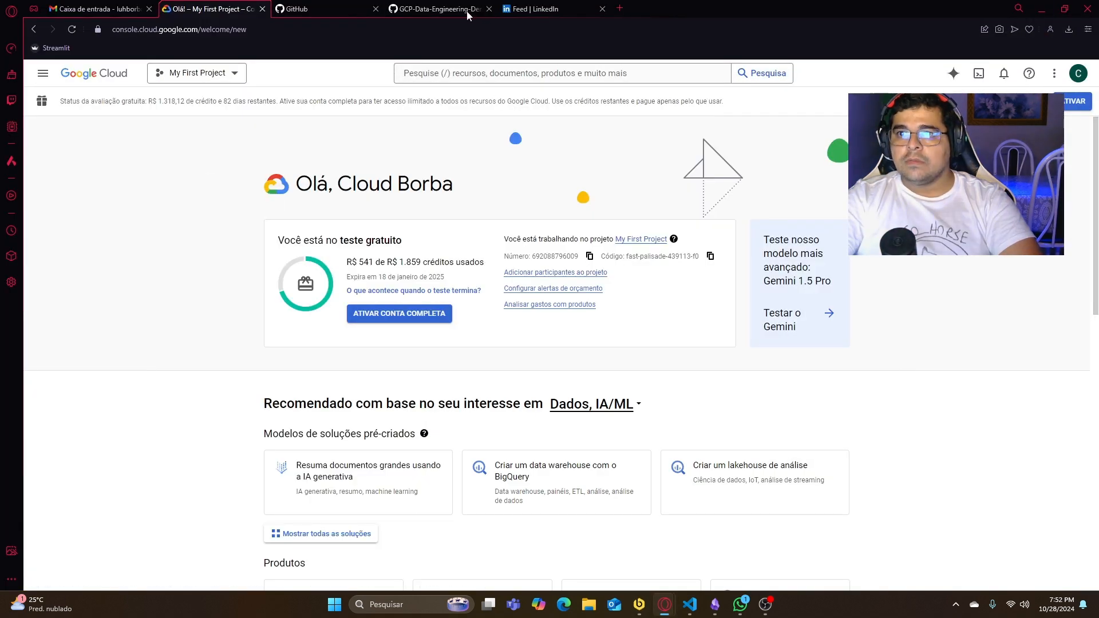
- Switch to the ChatGPT conversation and copy the INSERT INTO funcionarios statement with its five sample records
mouse_move(665, 608)
click(689, 542)
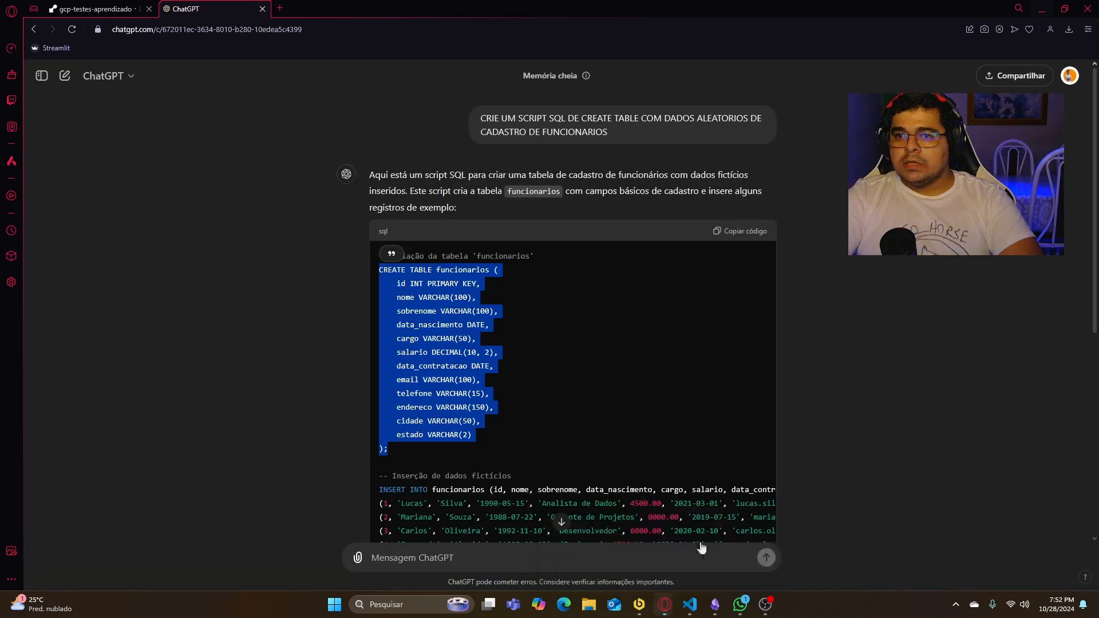
scroll(569, 382, down, 5)
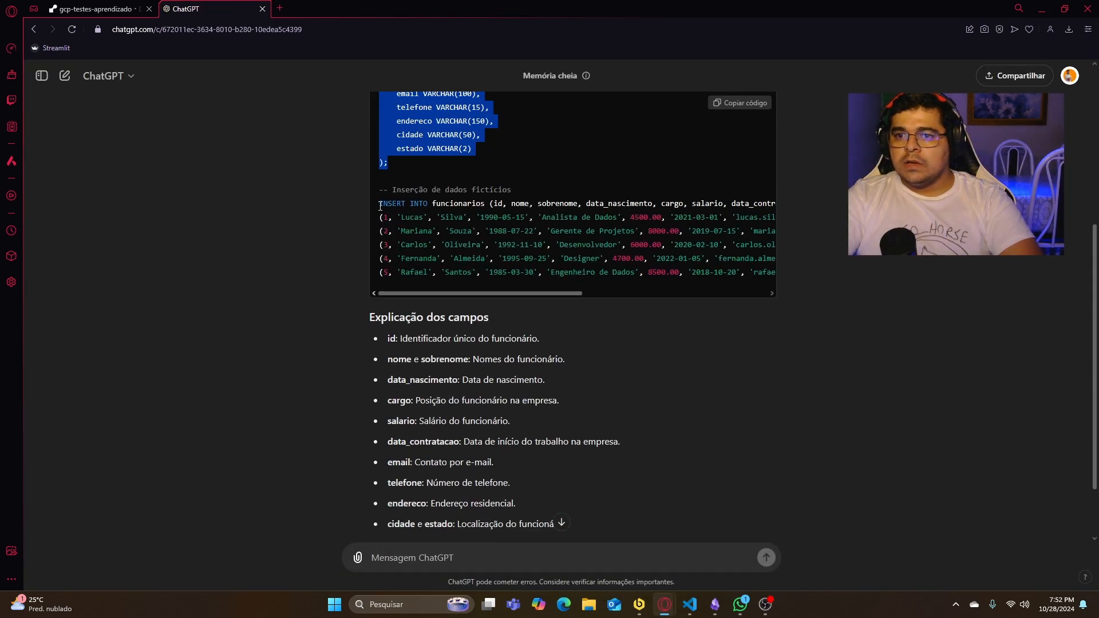
drag(380, 206, 842, 279)
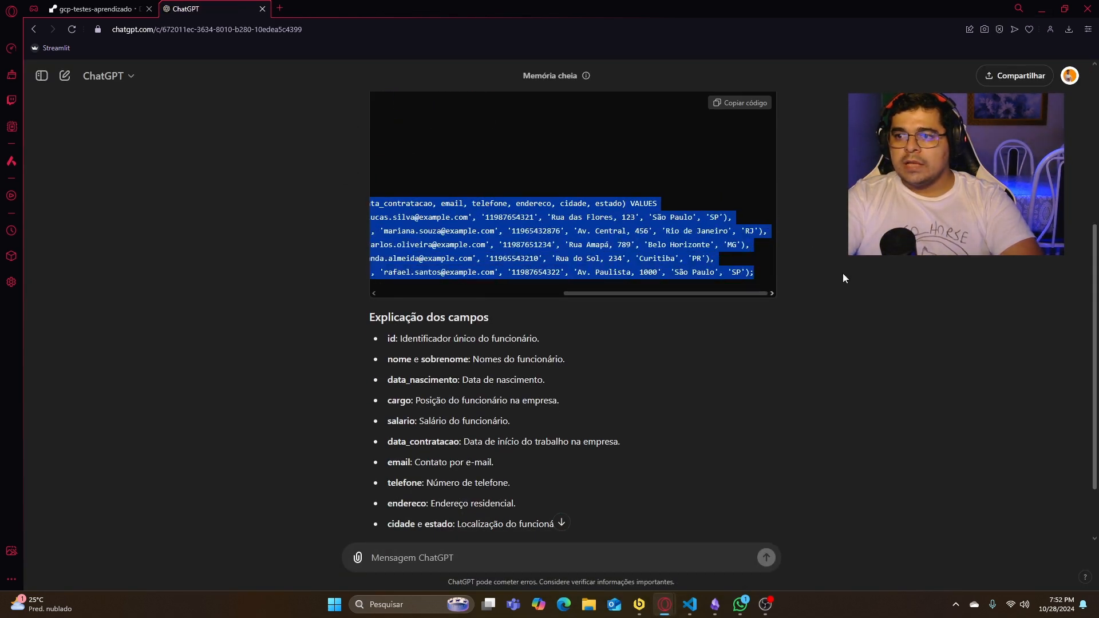
click(1046, 5)
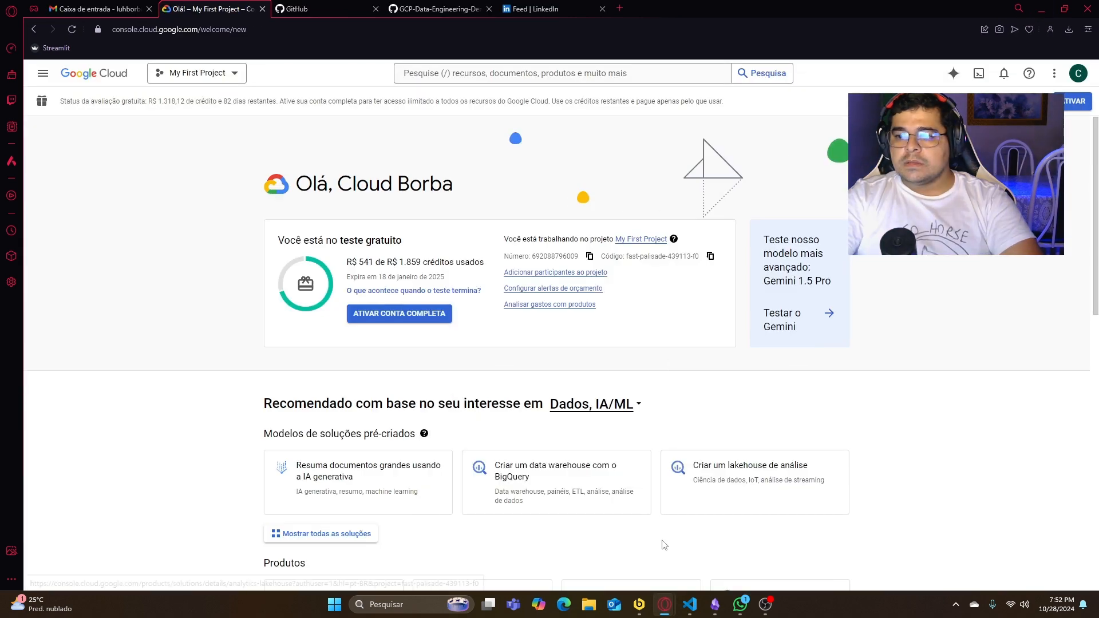
- Switch to Beekeeper Studio, replace the contents of Query #1 with the INSERT INTO funcionarios statement and run it
click(639, 605)
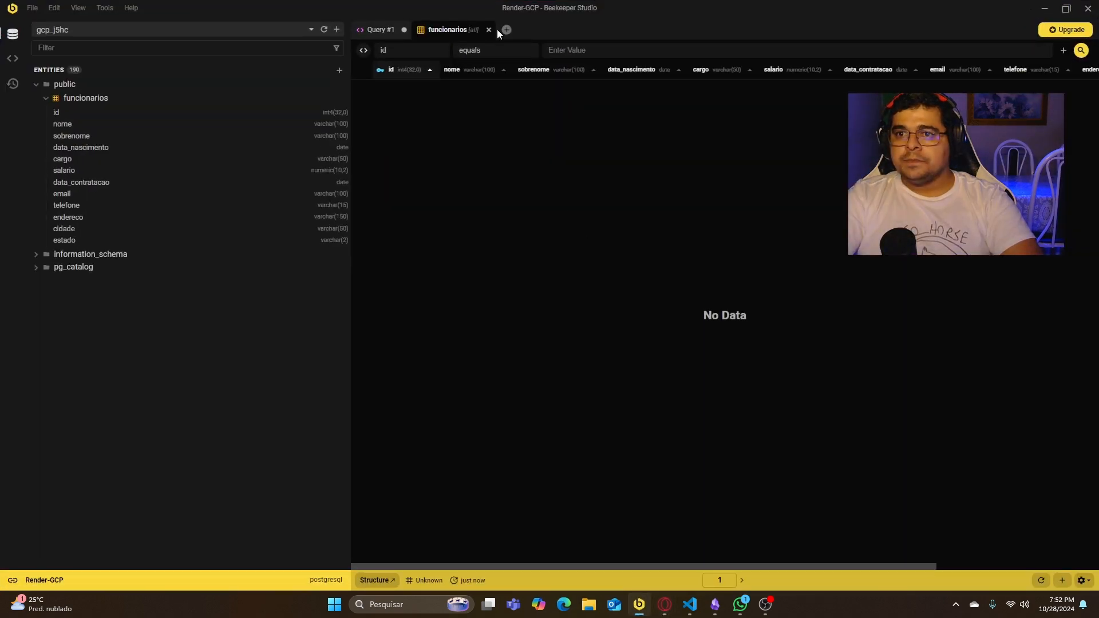
click(375, 29)
key(ctrl+a)
click(517, 192)
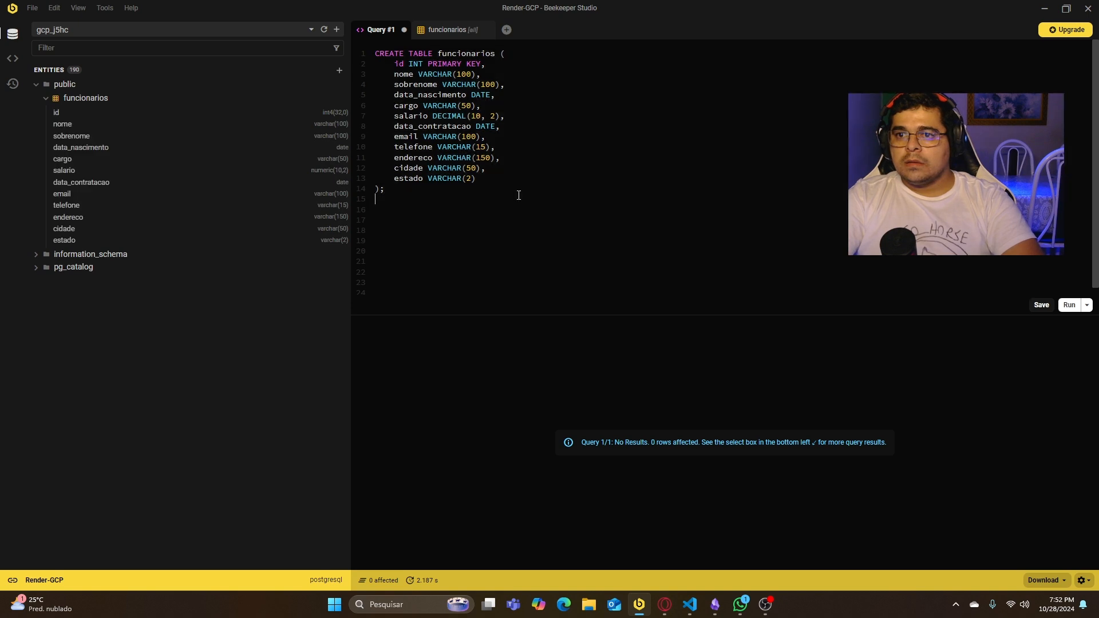
key(ctrl+a)
key(ctrl+v)
key(ctrl+a)
click(1055, 305)
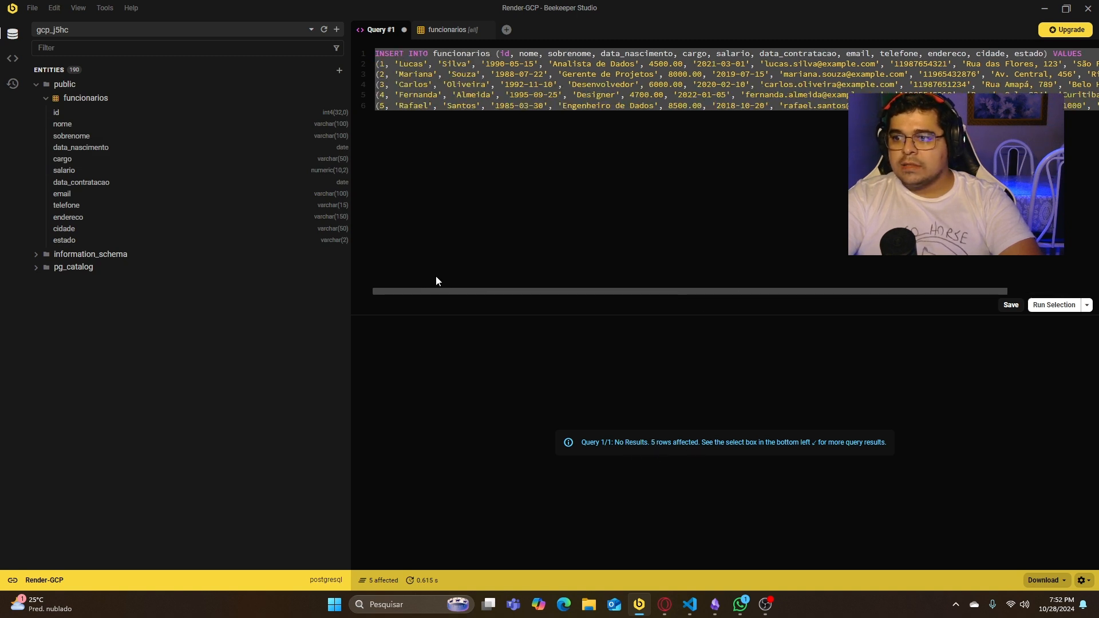
- Check the funcionarios table's data, then look over the INSERT statement in Query #1
click(498, 227)
click(442, 31)
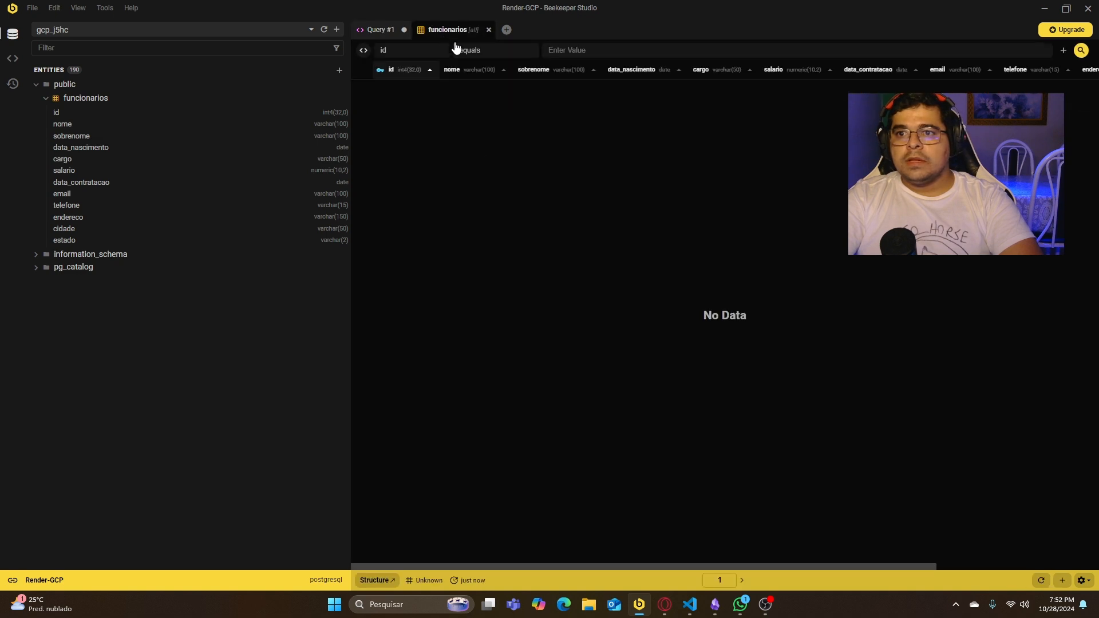
click(455, 579)
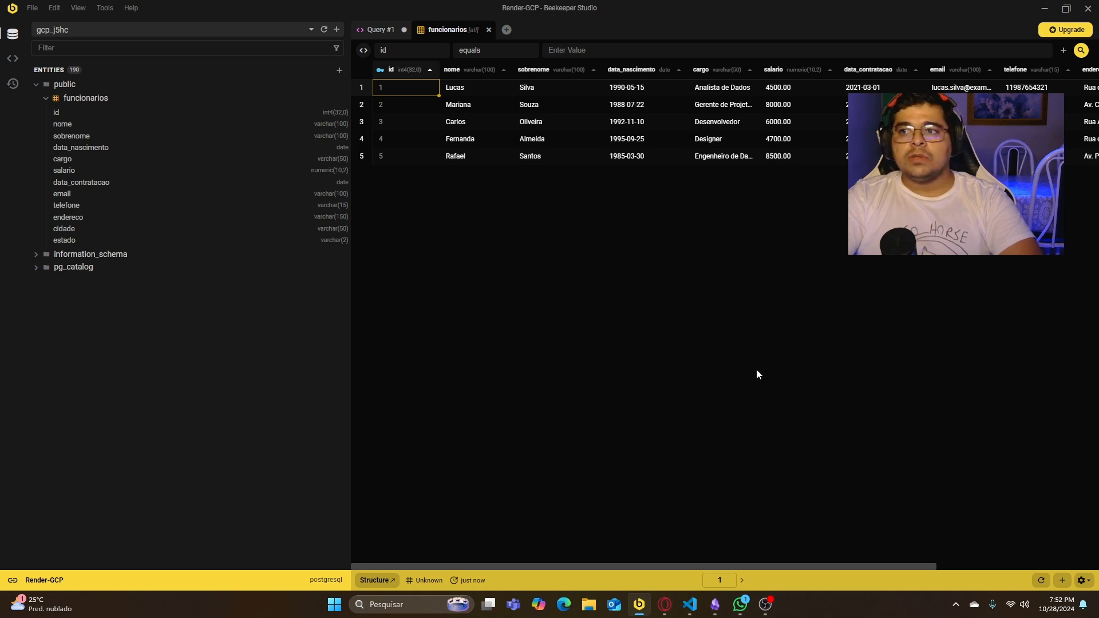
click(376, 33)
drag(698, 291, 570, 254)
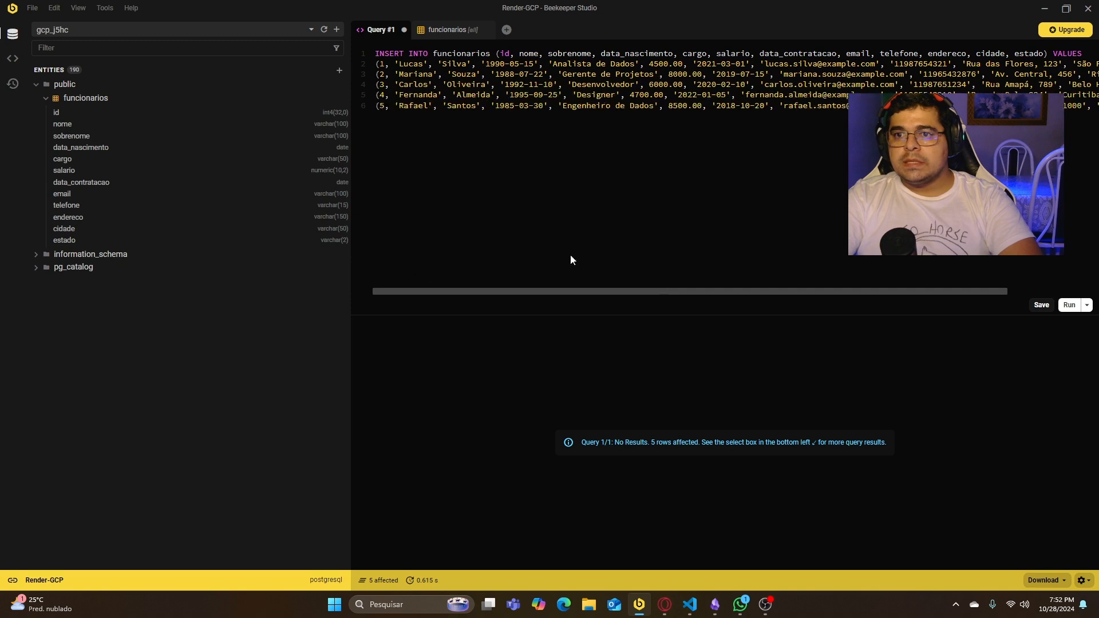
- Review the PROCESSO DE EL drawing in Obsidian, then return to the Google Cloud console
click(1040, 13)
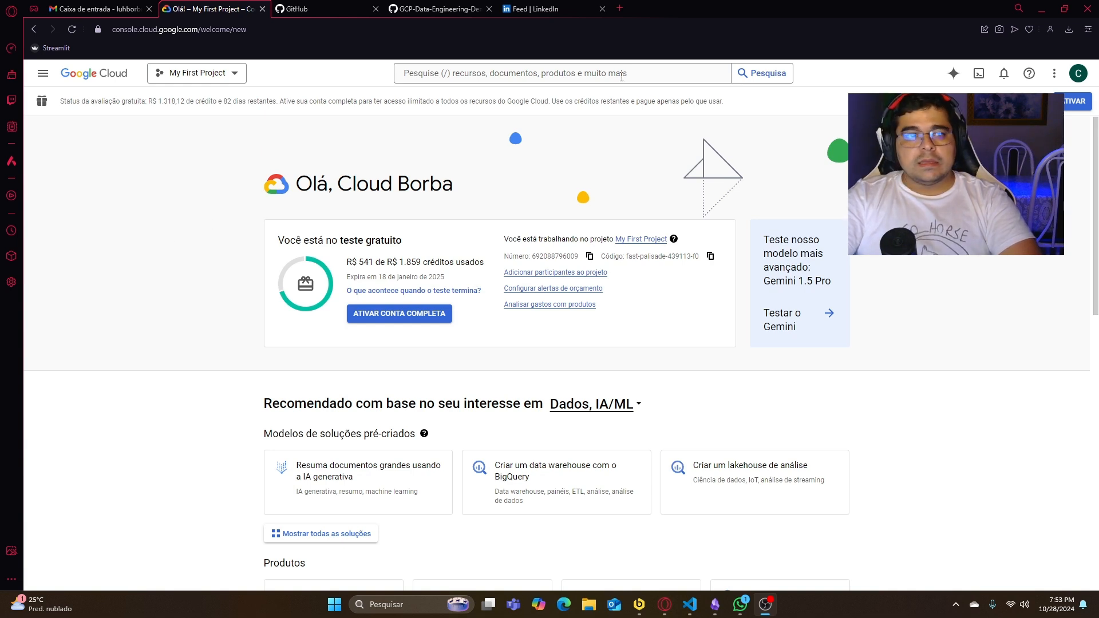
click(720, 605)
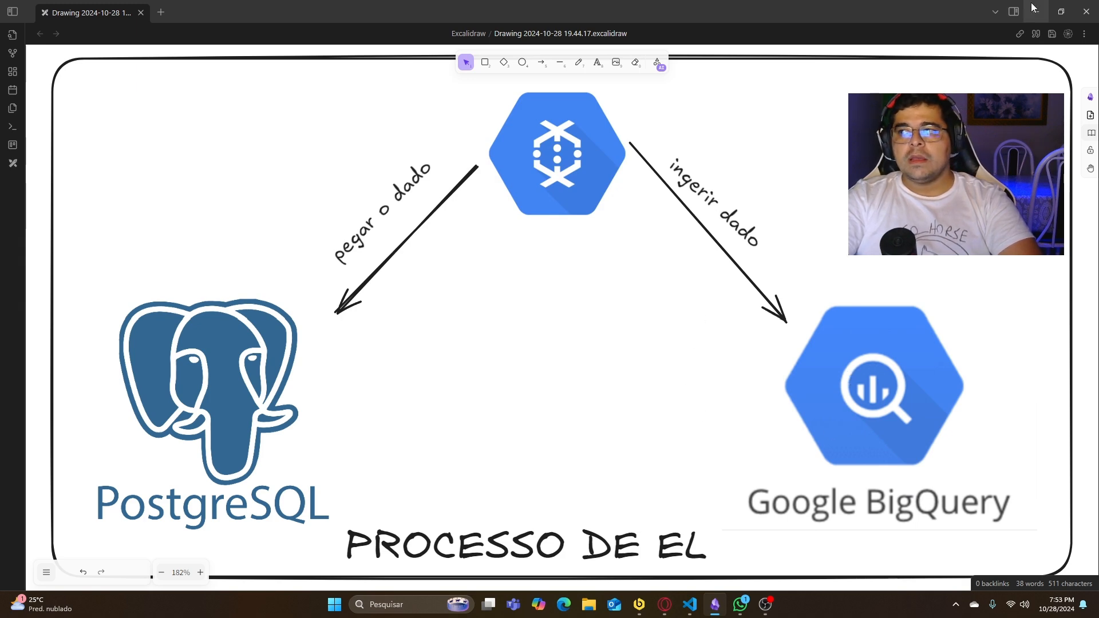
key(alt+Tab)
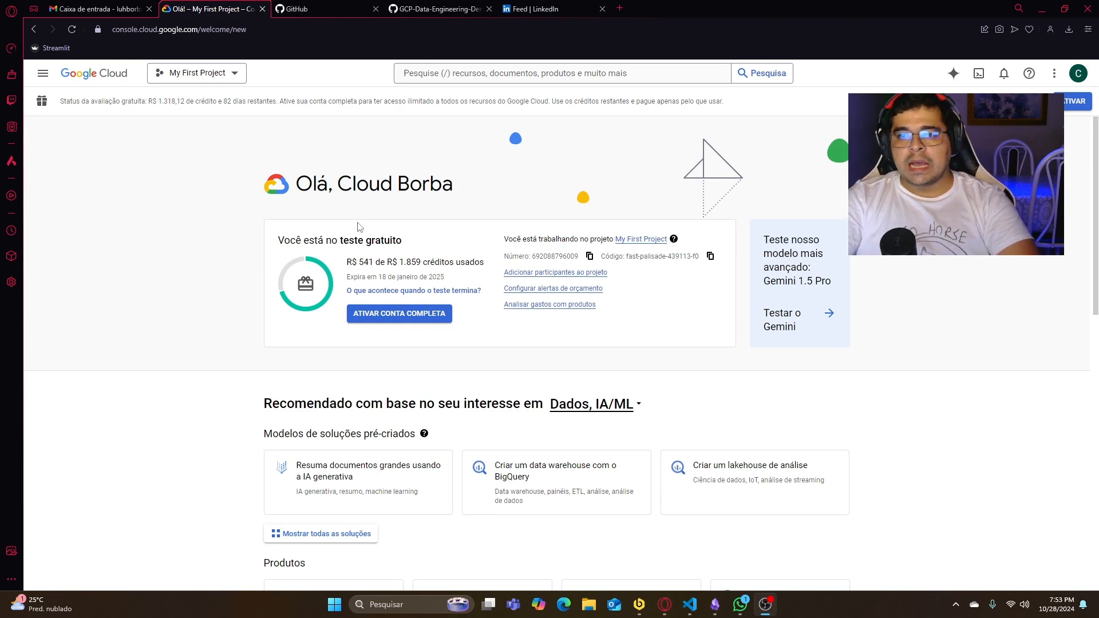
- Search the console for BigQuery, open it and expand the project's resources in the Explorer
click(484, 79)
text(big)
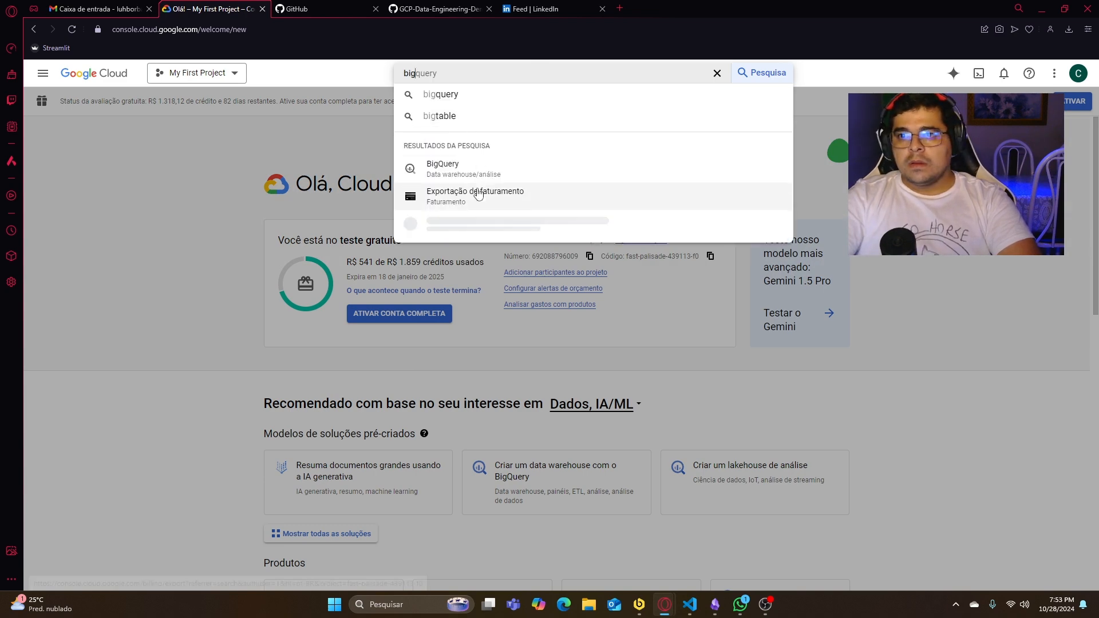
click(485, 175)
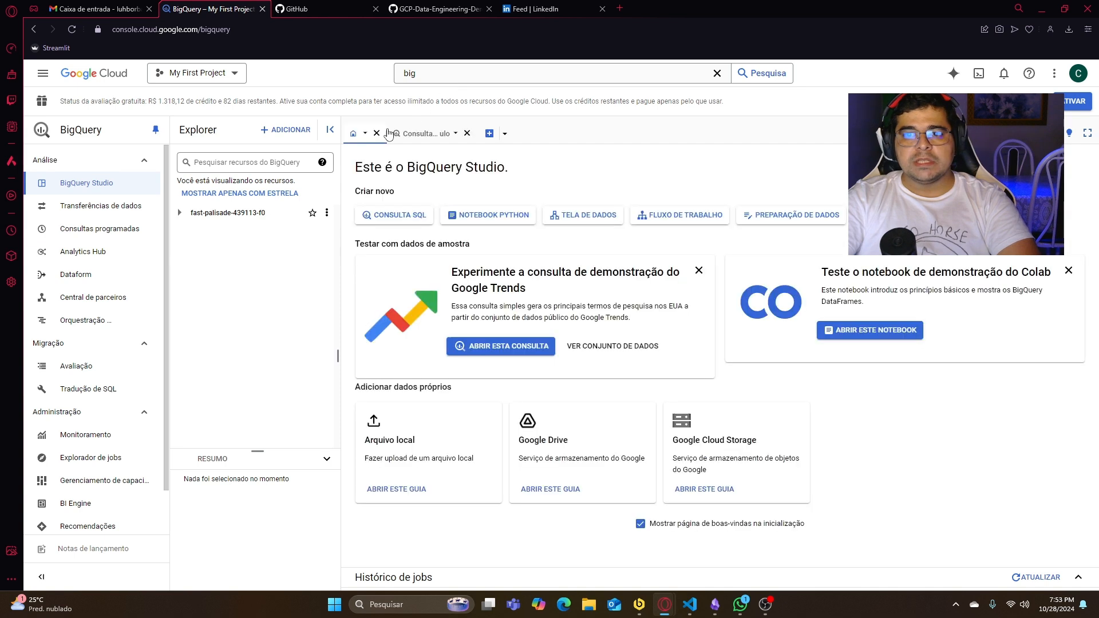
click(180, 214)
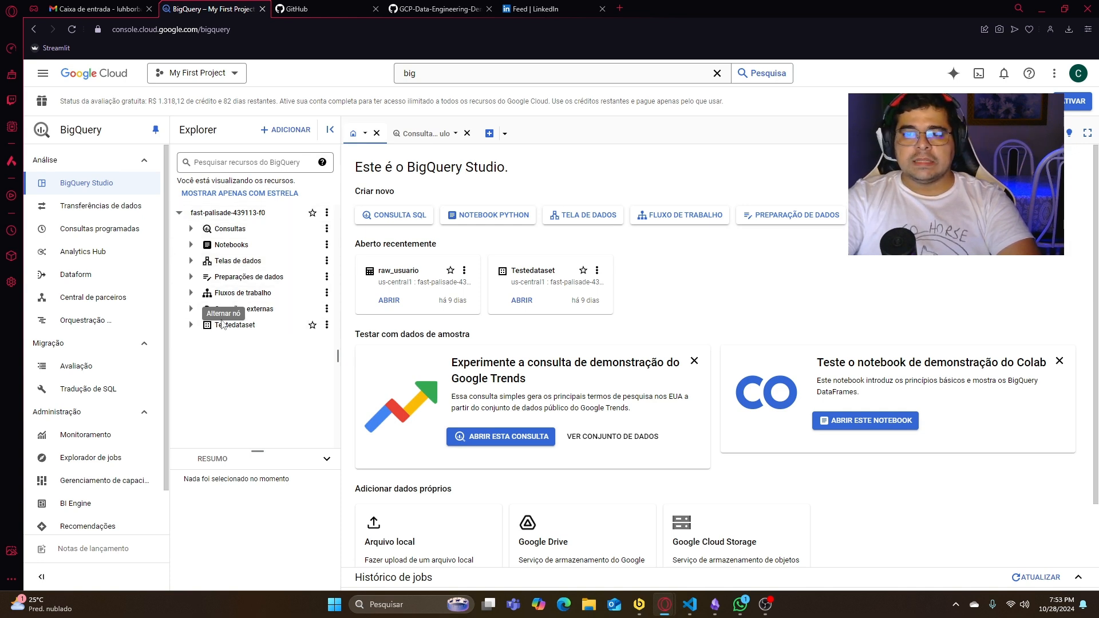
- Browse the data sources that can be added to BigQuery, then close the list without adding one
click(295, 131)
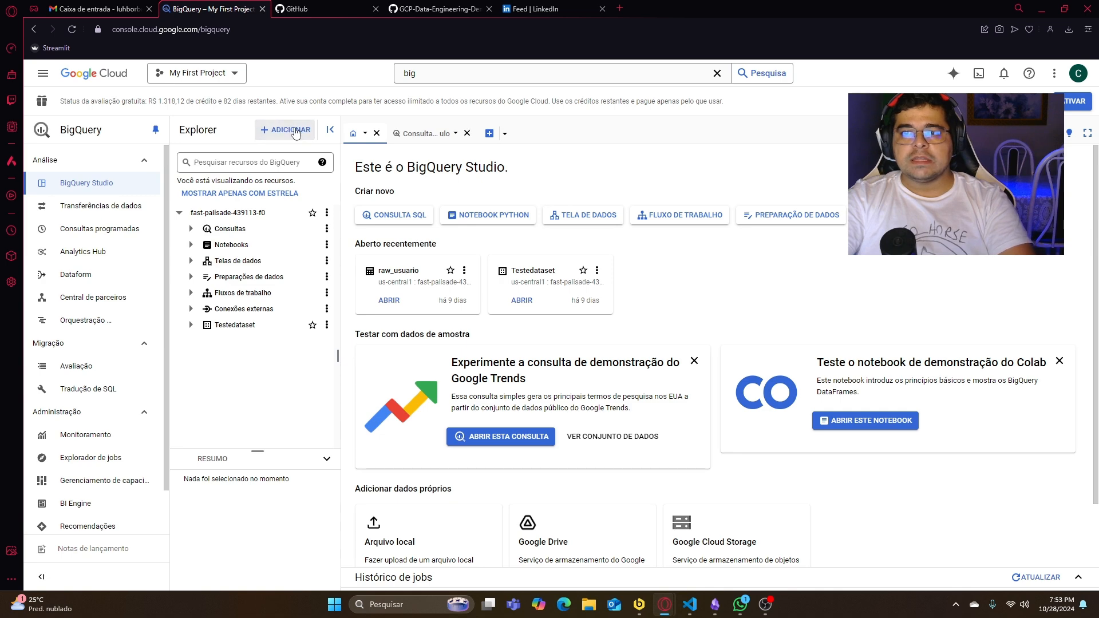
click(654, 133)
text(tasdasadsa)
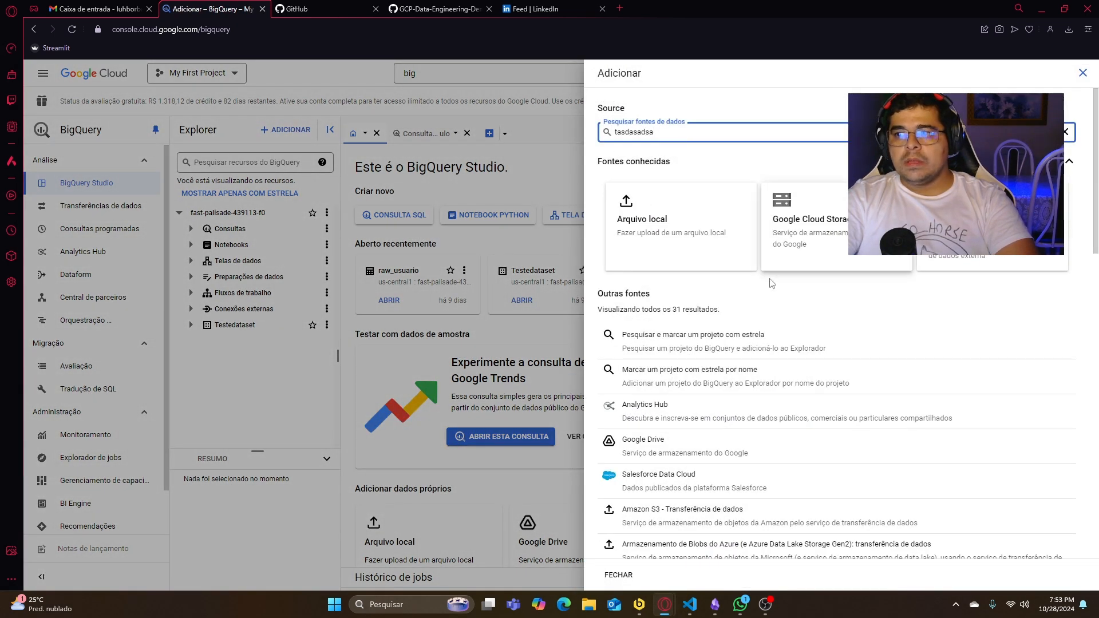
scroll(758, 310, down, 4)
scroll(761, 476, down, 6)
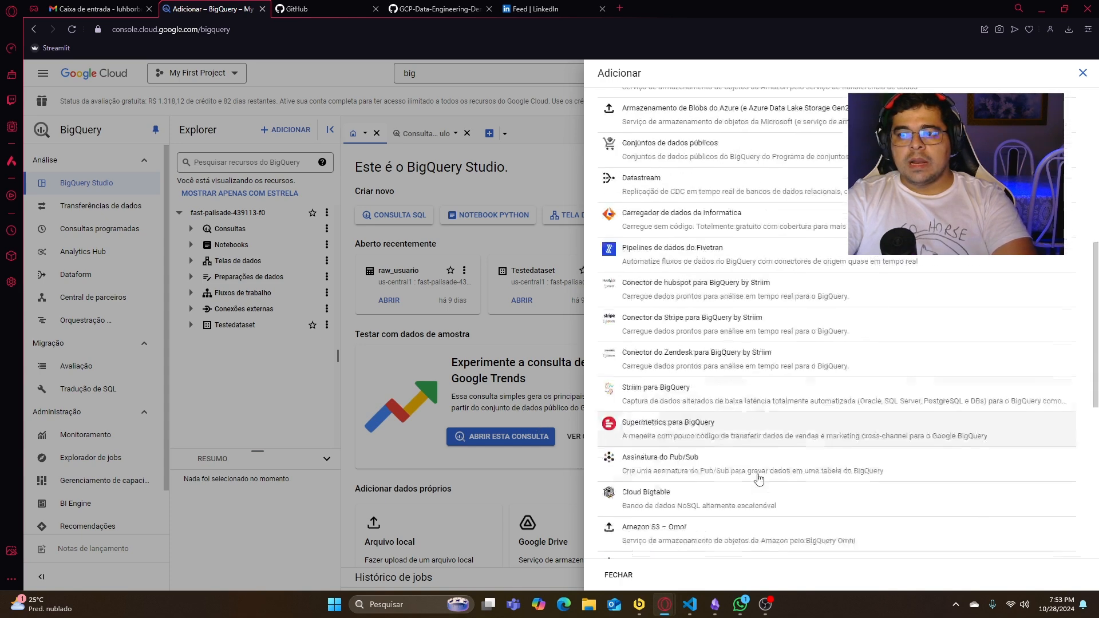
click(619, 574)
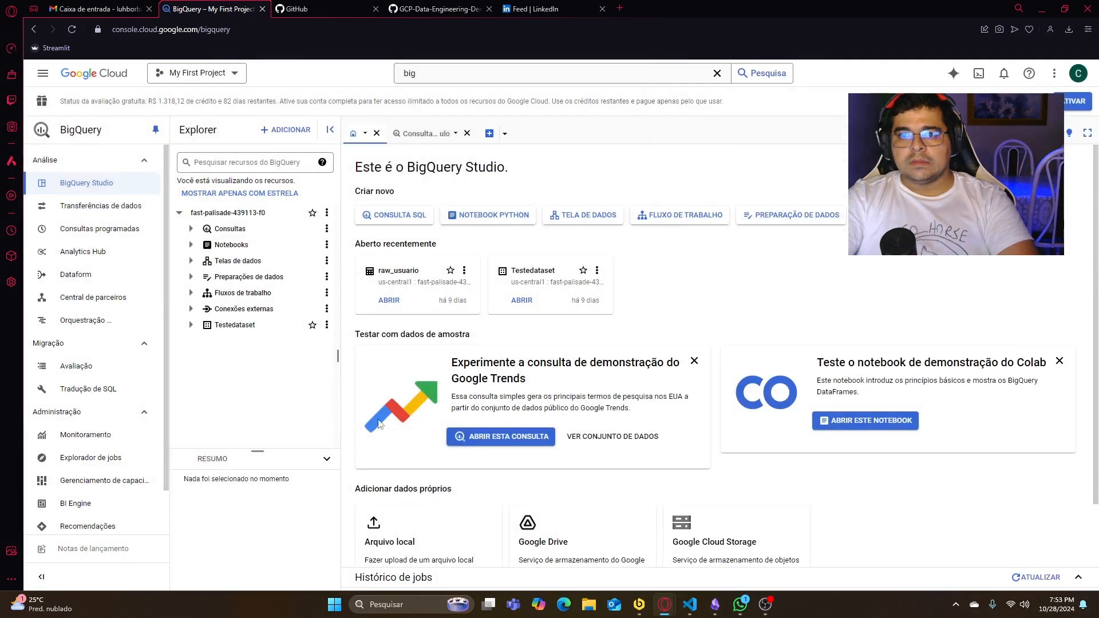
- Expand Testedataset and open the form for creating a table in it
click(326, 325)
click(256, 368)
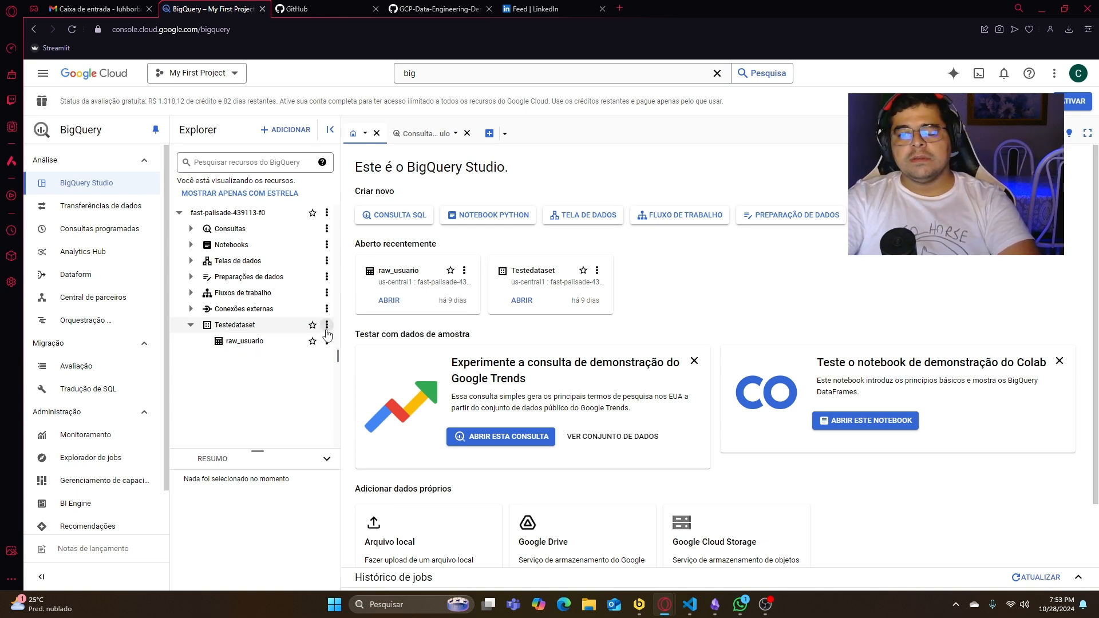
click(326, 327)
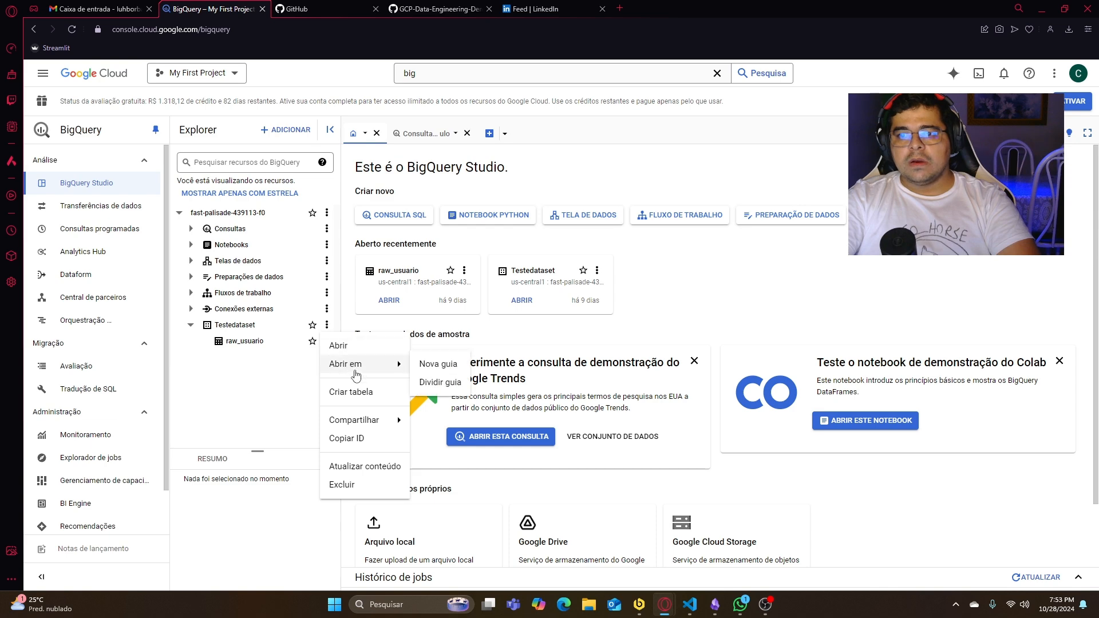
click(358, 393)
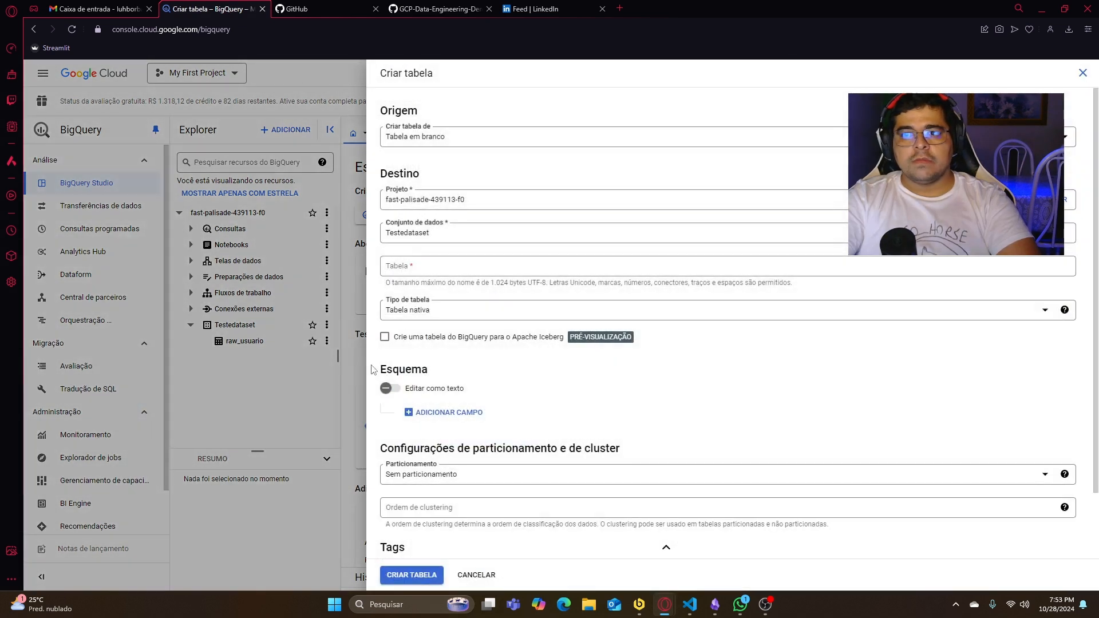
- Examine the table source options and the destination project and dataset, keeping Tabela em branco and Testedataset
click(491, 144)
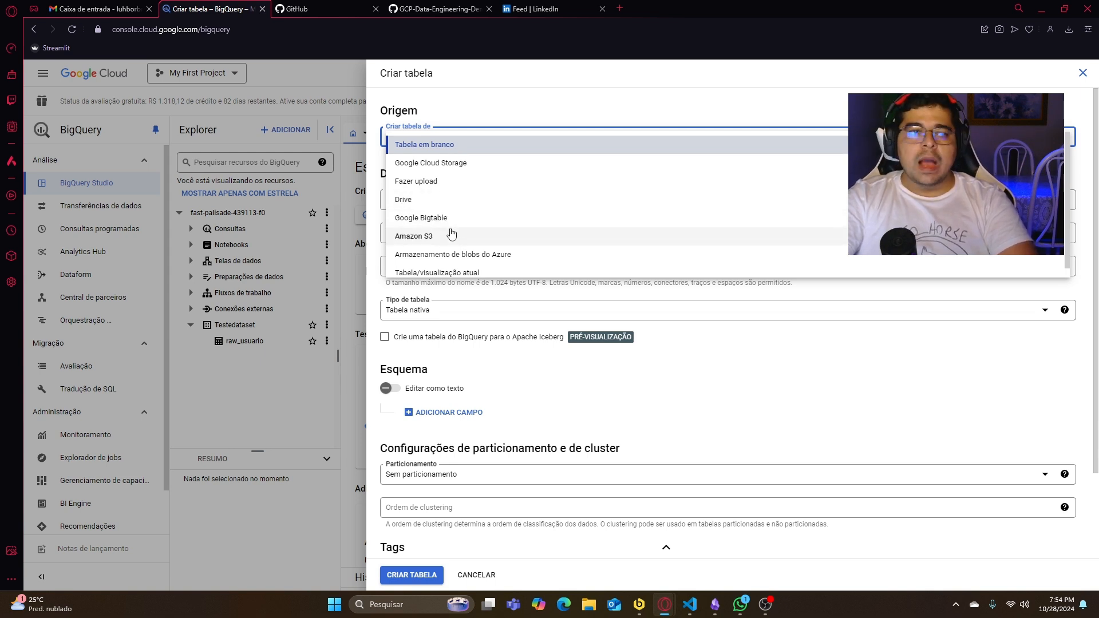
scroll(483, 252, down, 1)
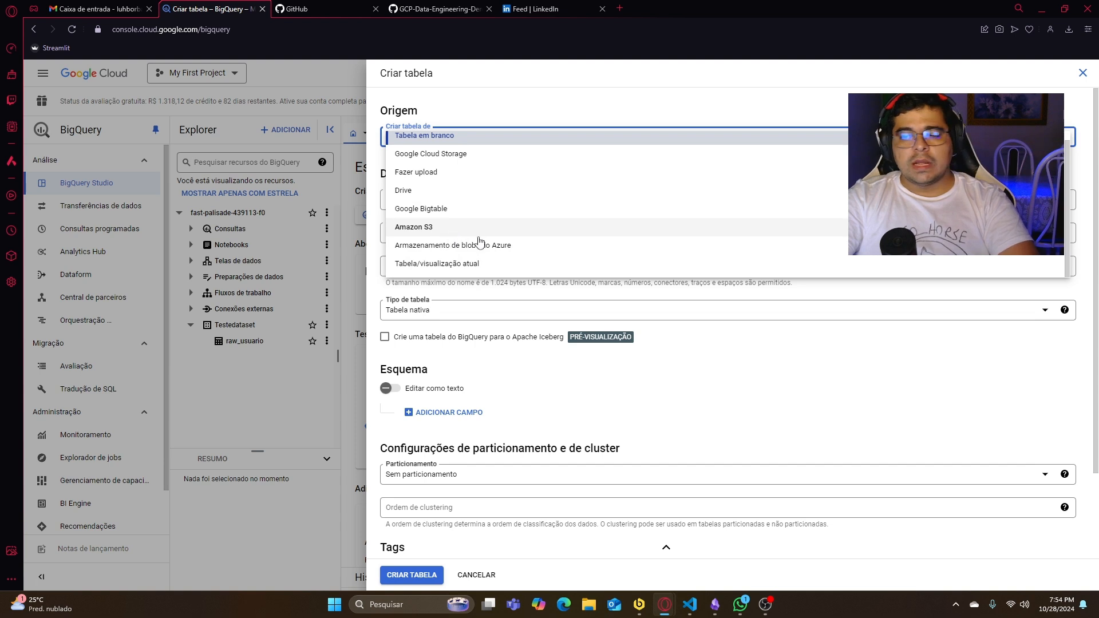
click(543, 127)
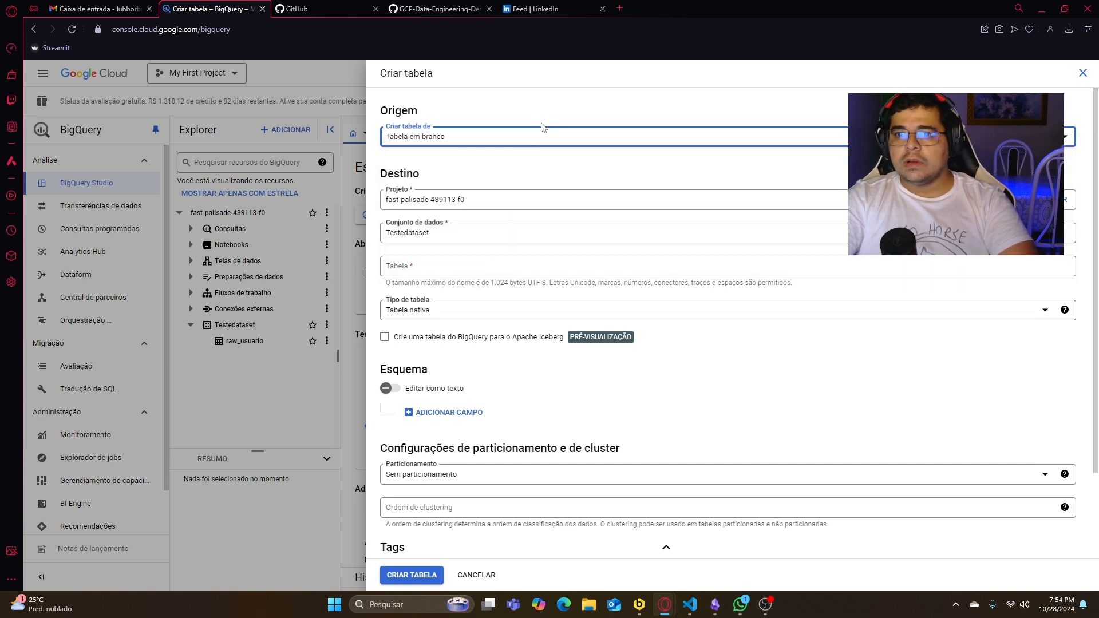
drag(481, 204, 376, 205)
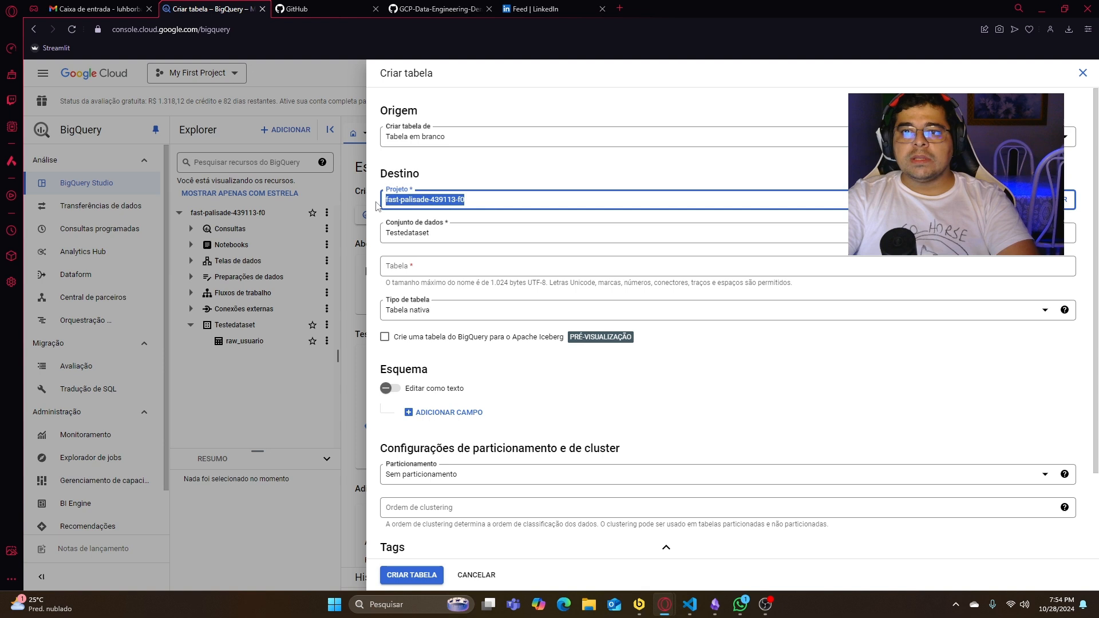
click(442, 231)
drag(392, 231, 378, 236)
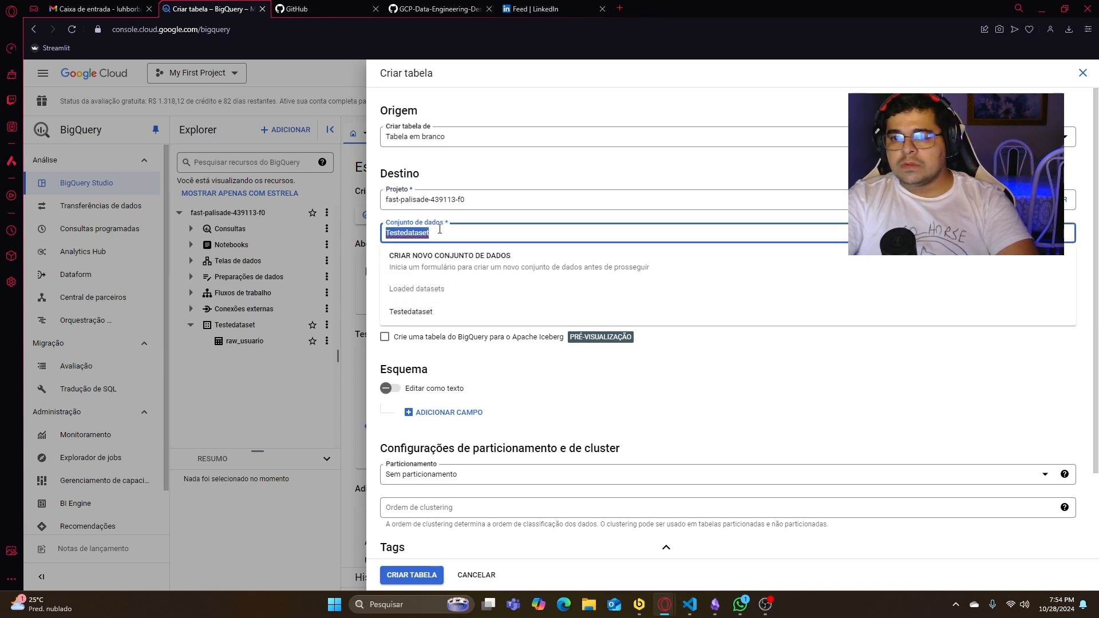
click(441, 230)
click(466, 217)
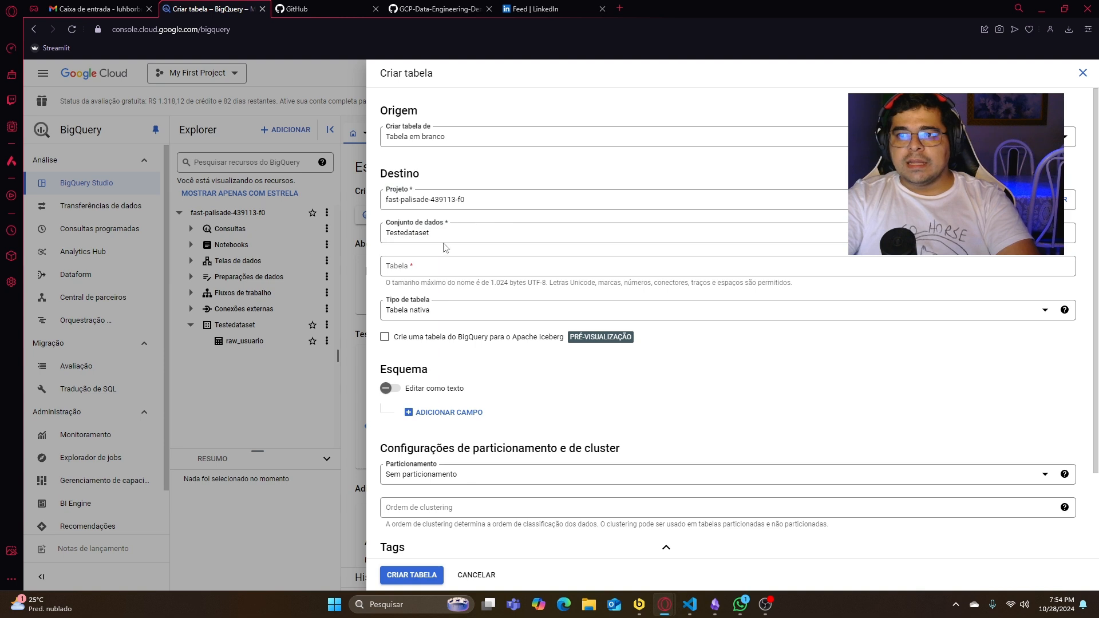
- Name the new table raw-funcionarios and keep Tabela nativa as its table type
click(439, 267)
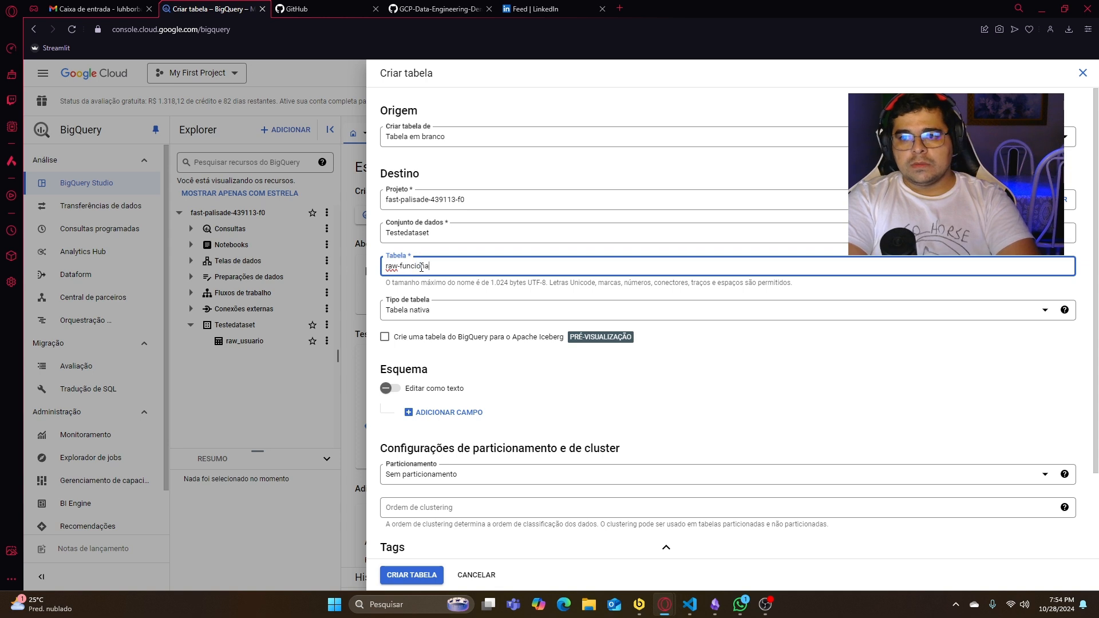
text(rios)
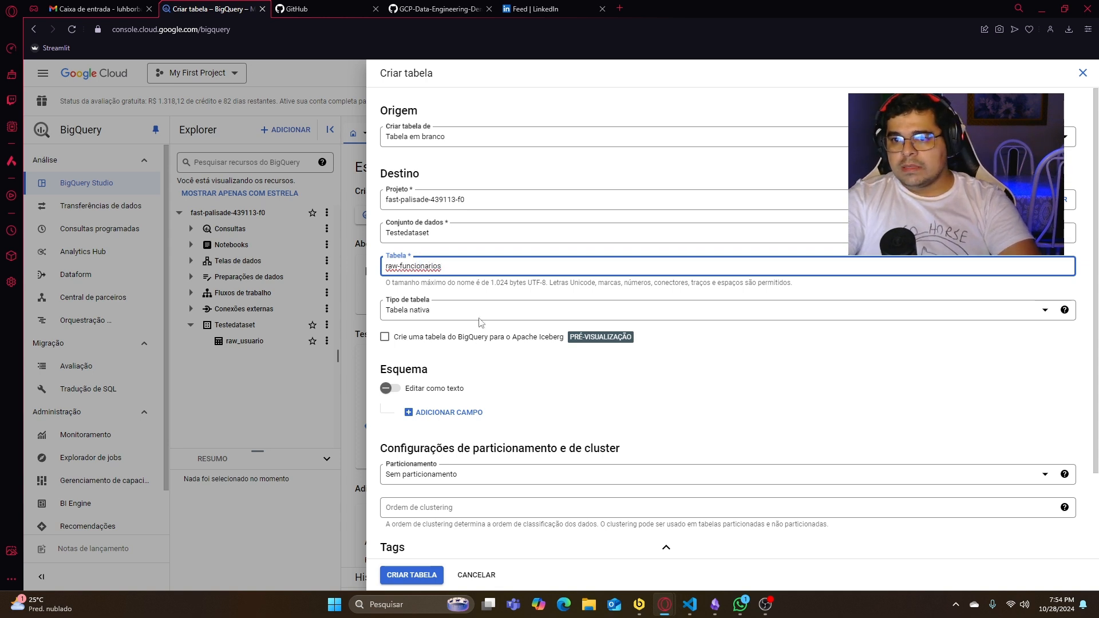
click(456, 307)
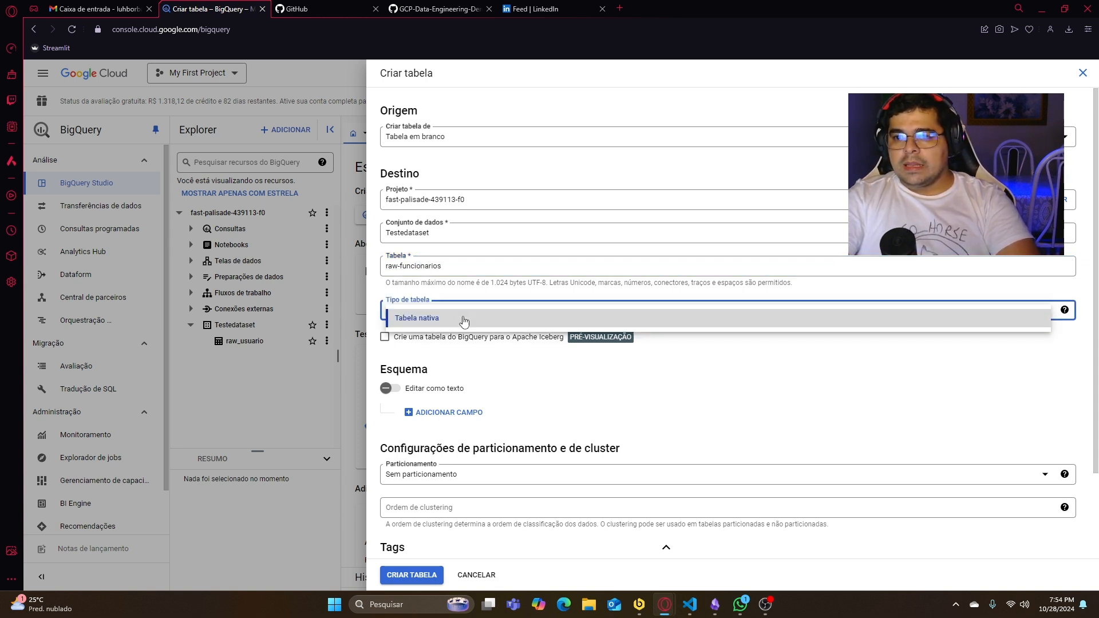
click(463, 320)
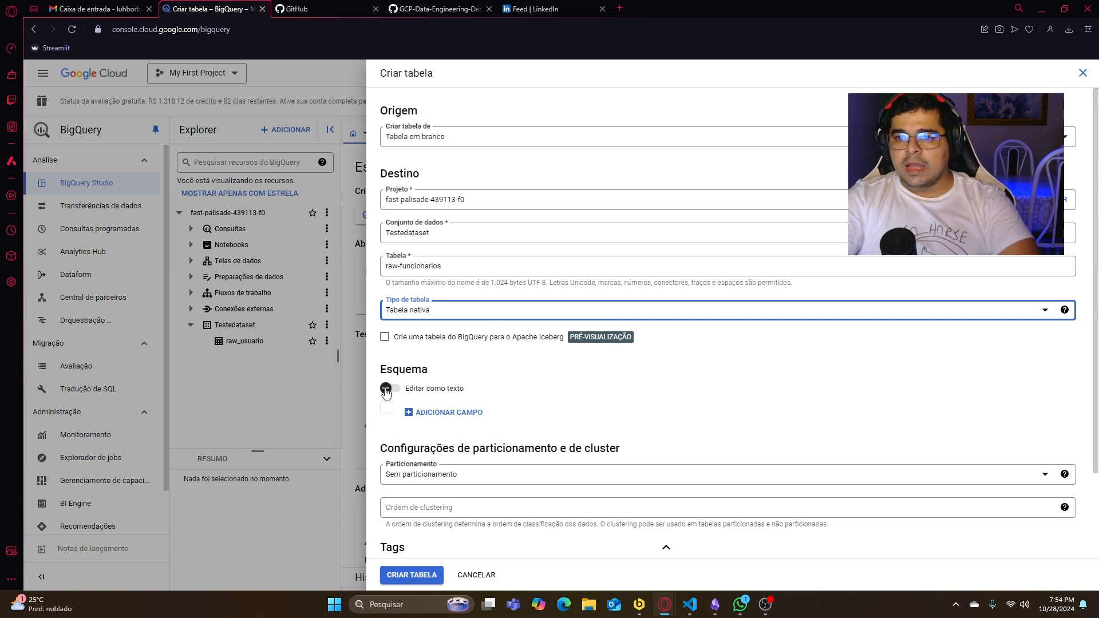
- Try the text editing mode for the table schema, then return to adding fields individually
click(404, 392)
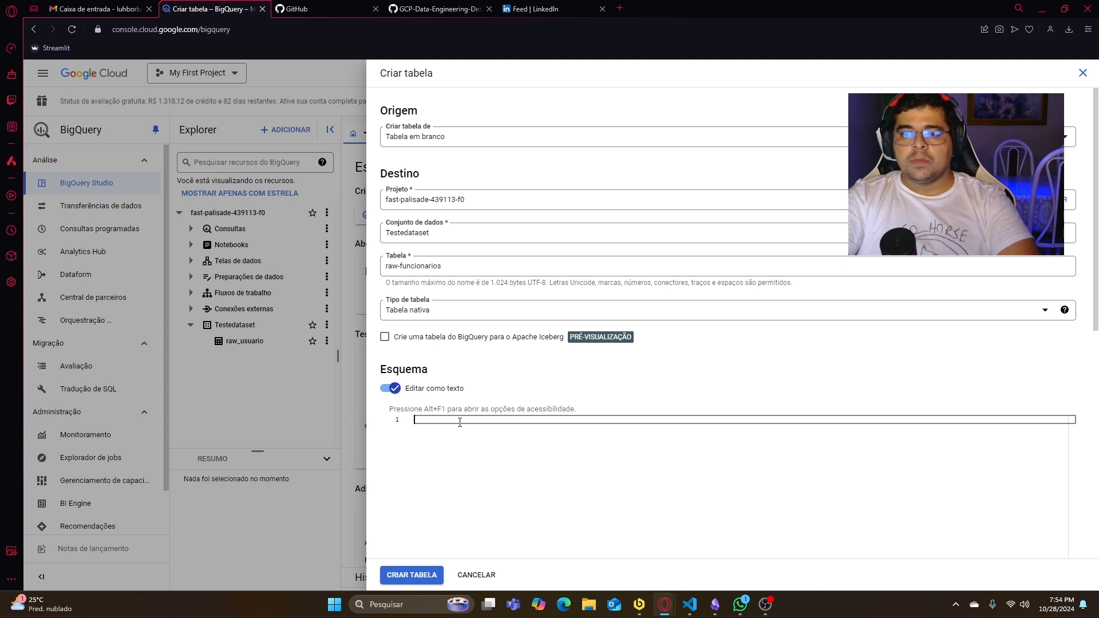
click(391, 388)
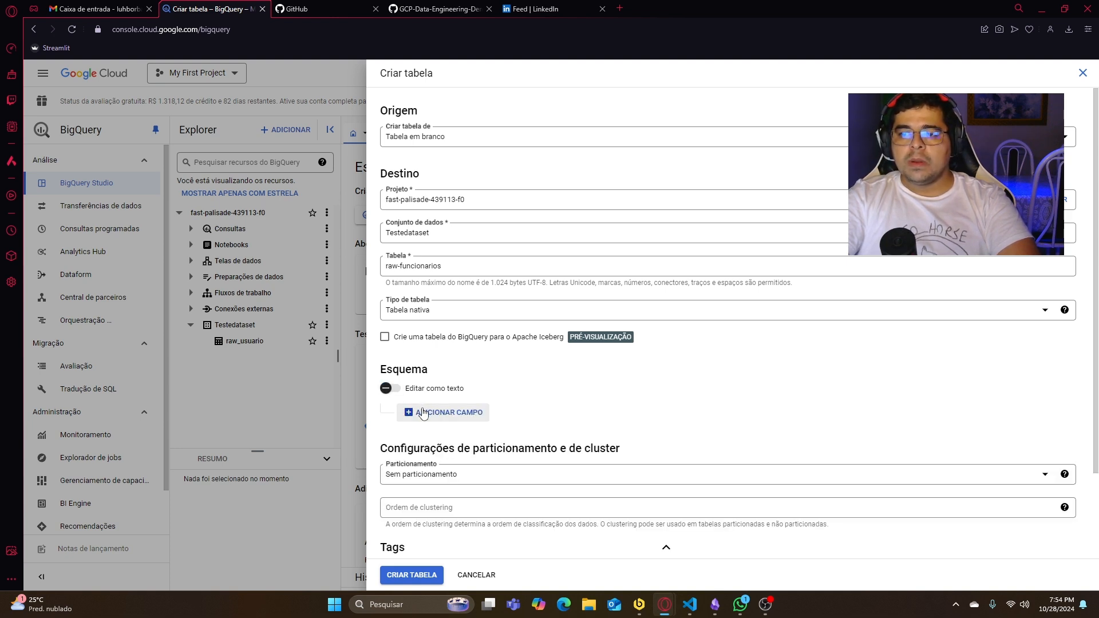
- Add a blank schema field, then place Beekeeper Studio beside the browser showing the column structure of the funcionarios table
click(423, 414)
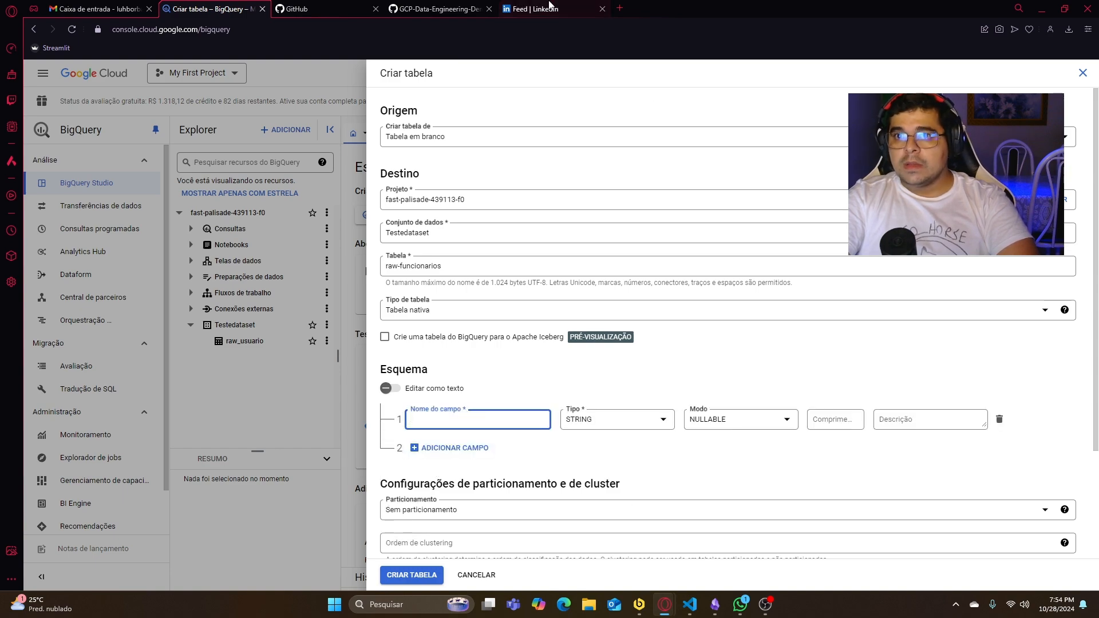
drag(697, 5, 1098, 291)
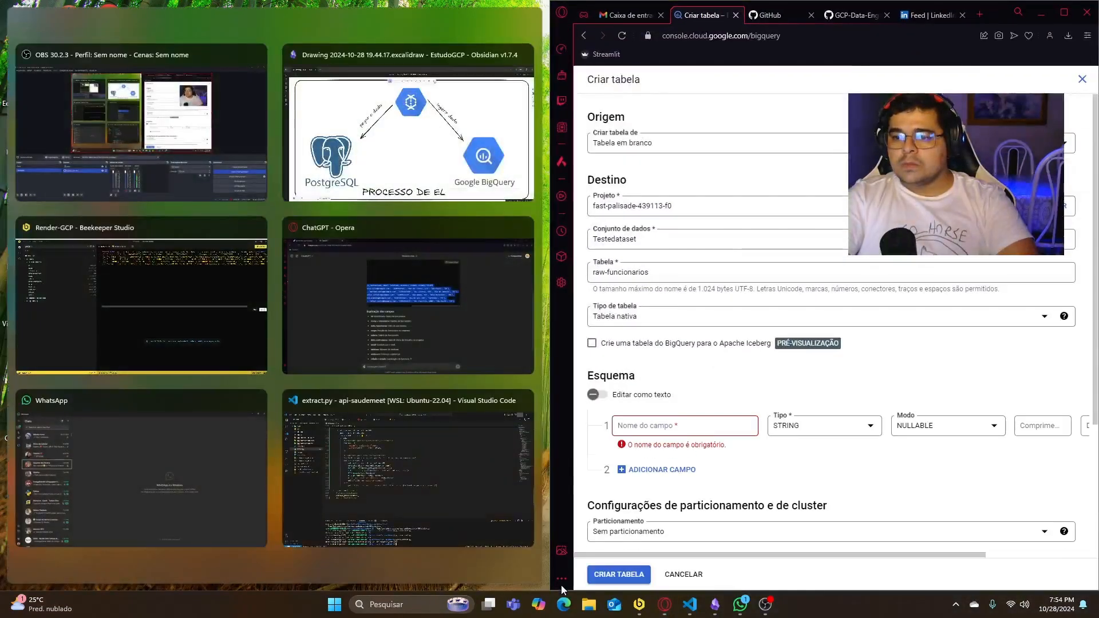
click(167, 330)
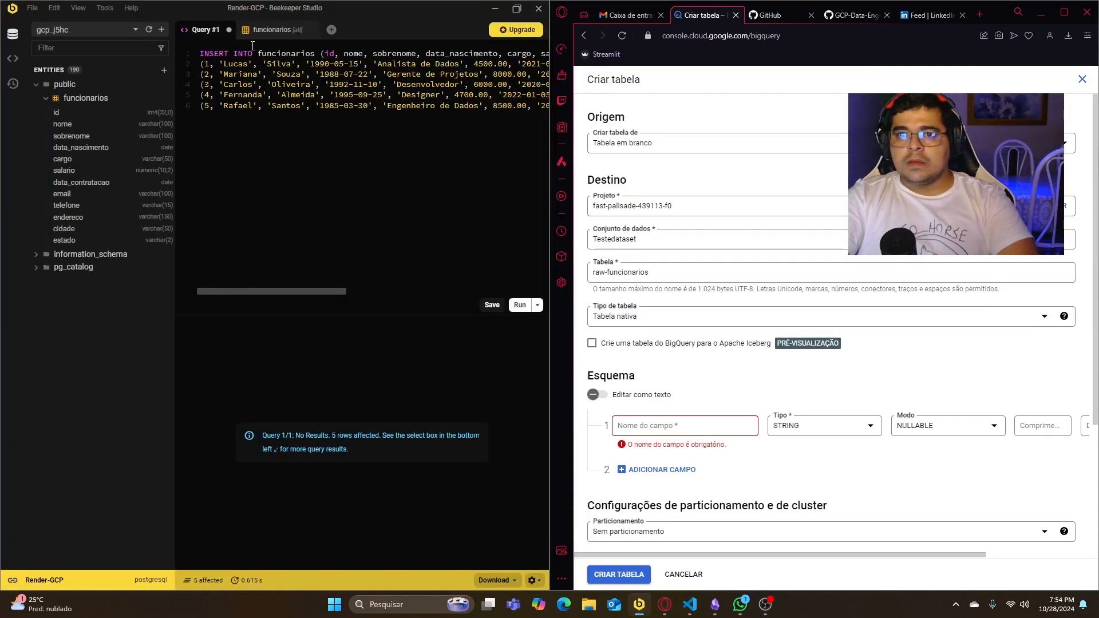
click(266, 31)
right_click(108, 108)
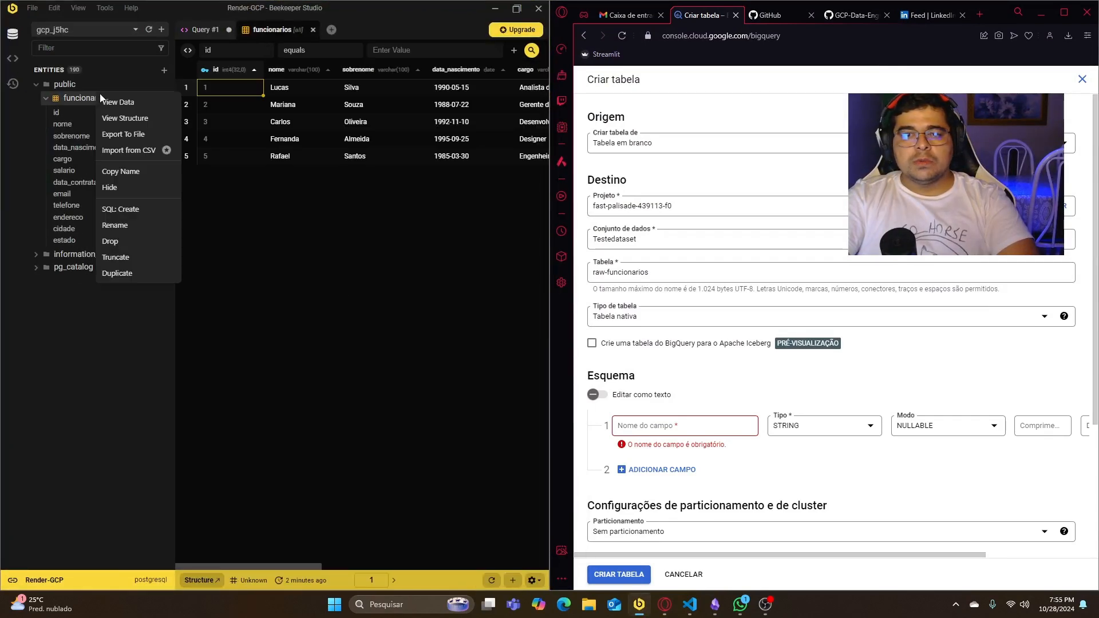
click(151, 119)
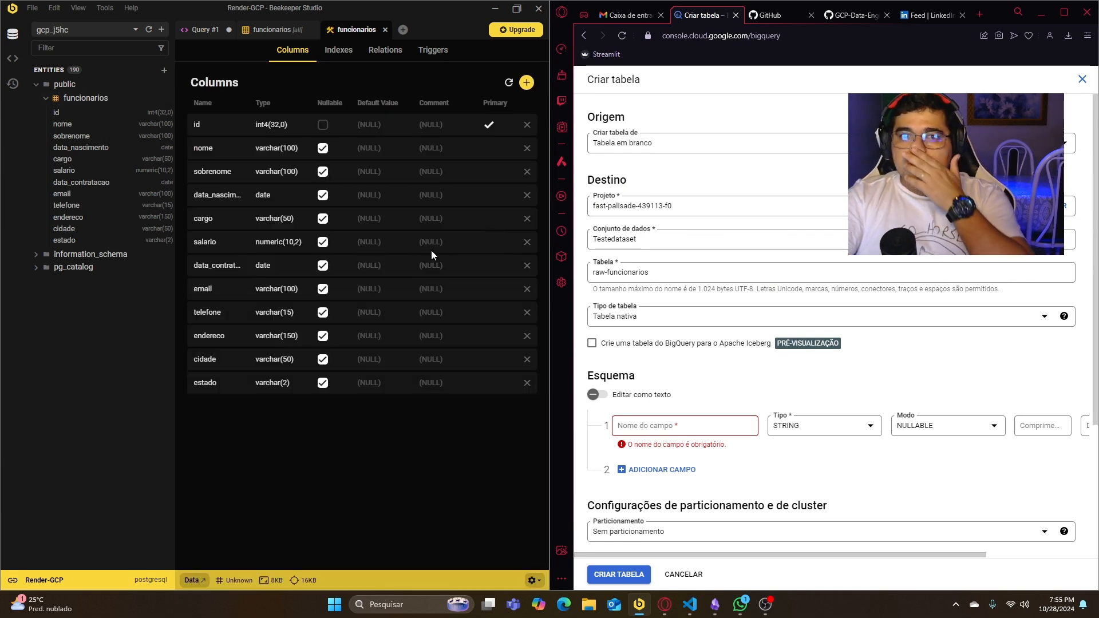
- Define the schema fields id as INTEGER and nome as STRING, keeping both in NULLABLE mode
click(699, 427)
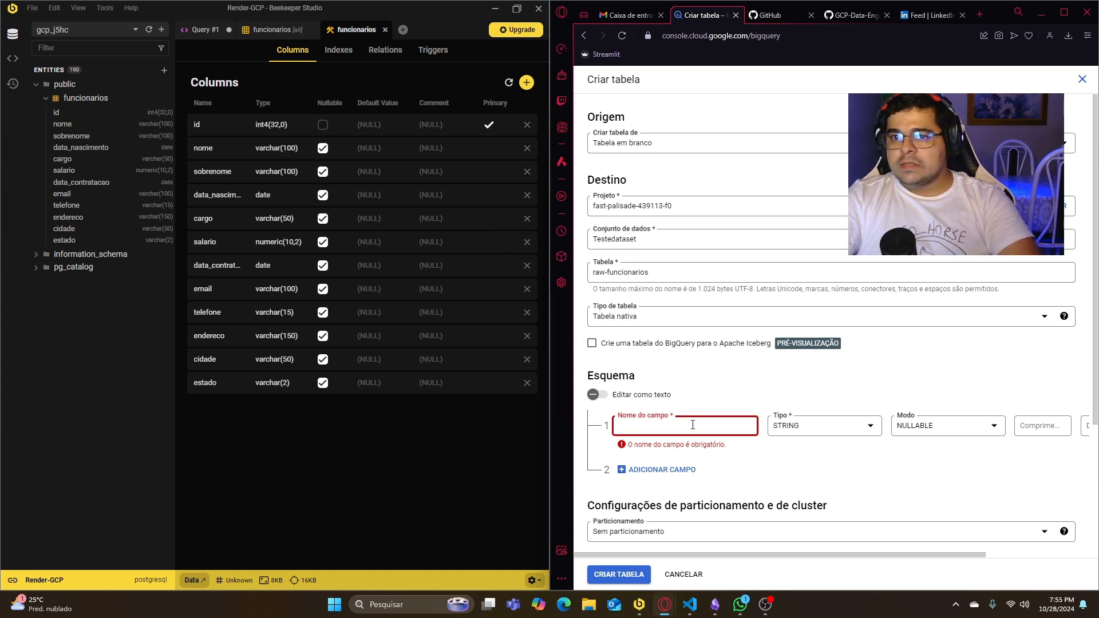
text(id)
key(Tab)
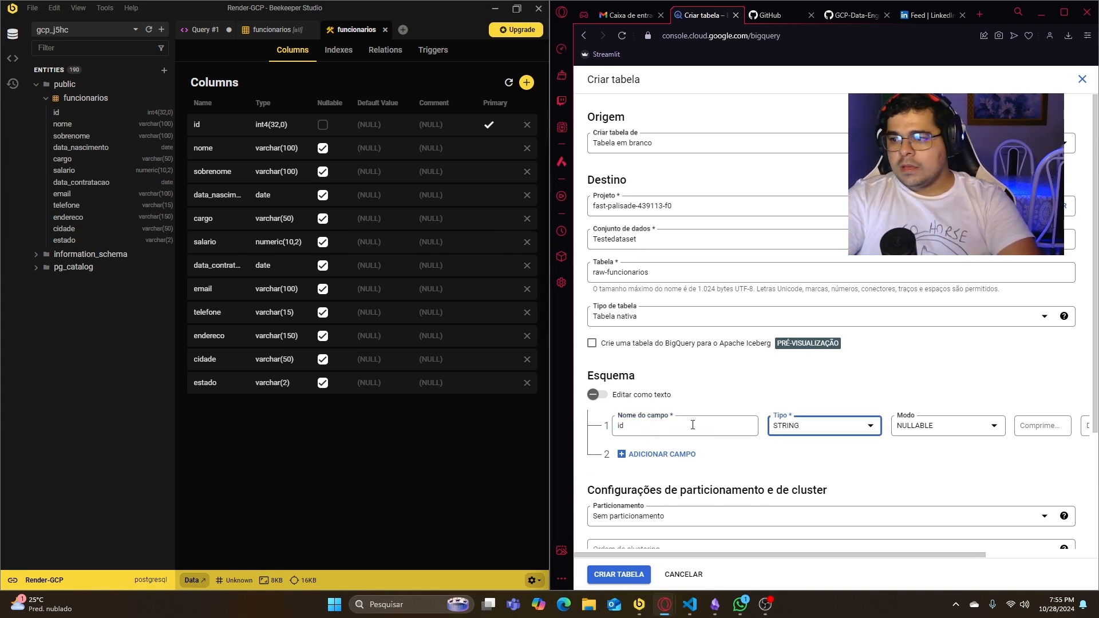
click(929, 432)
click(874, 455)
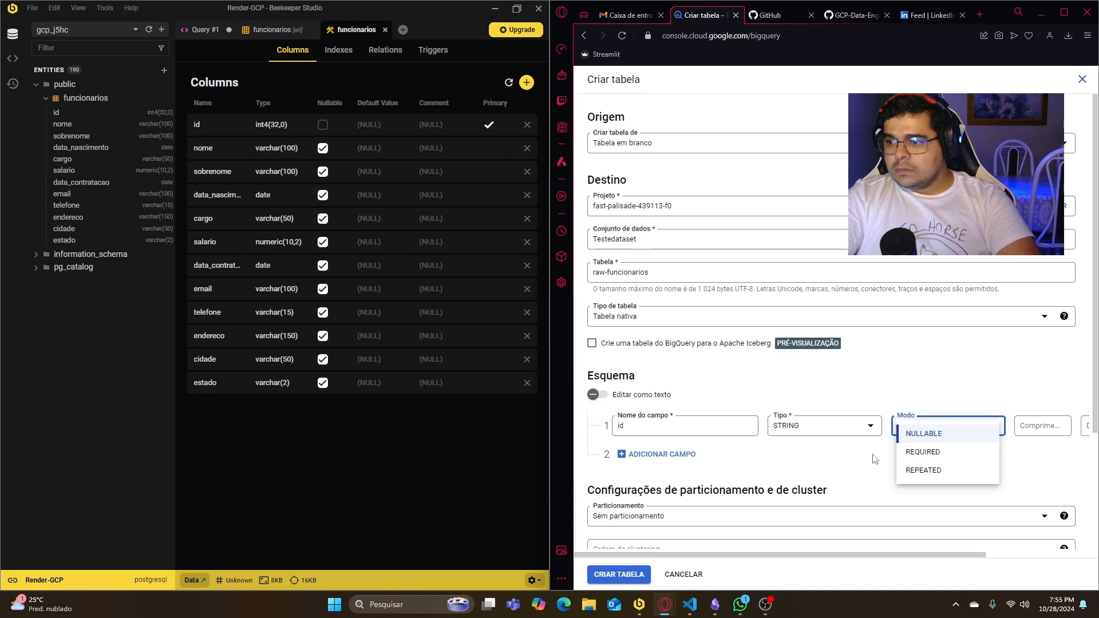
click(655, 455)
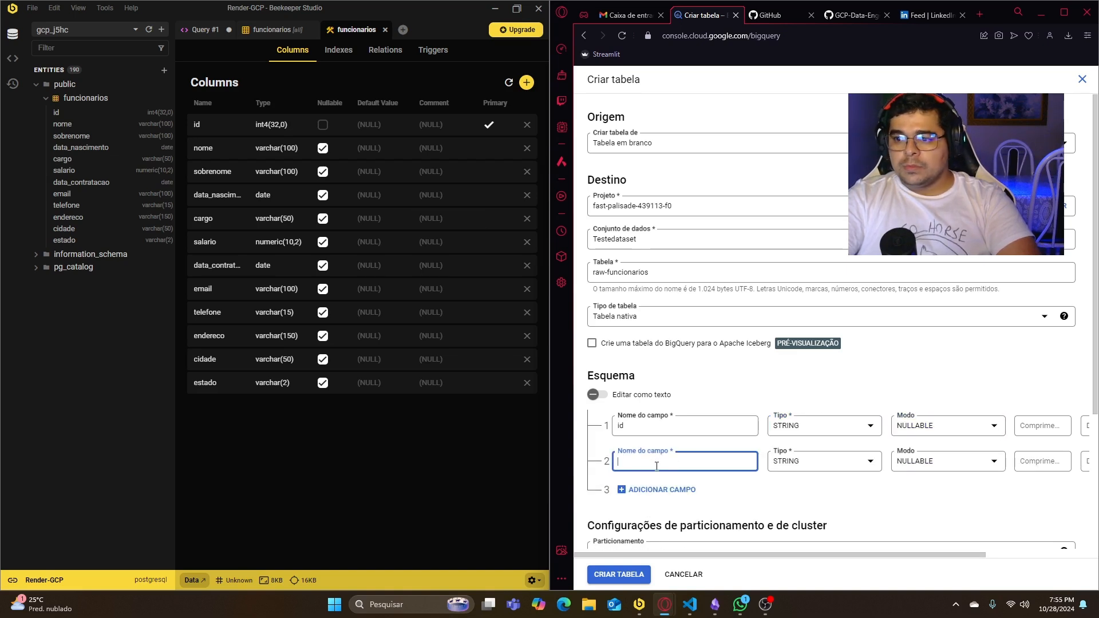
text(nome)
click(824, 427)
click(829, 476)
- Add the schema fields sobrenome as STRING and data_nascimento as DATE
click(656, 490)
text(sobrenome)
click(643, 525)
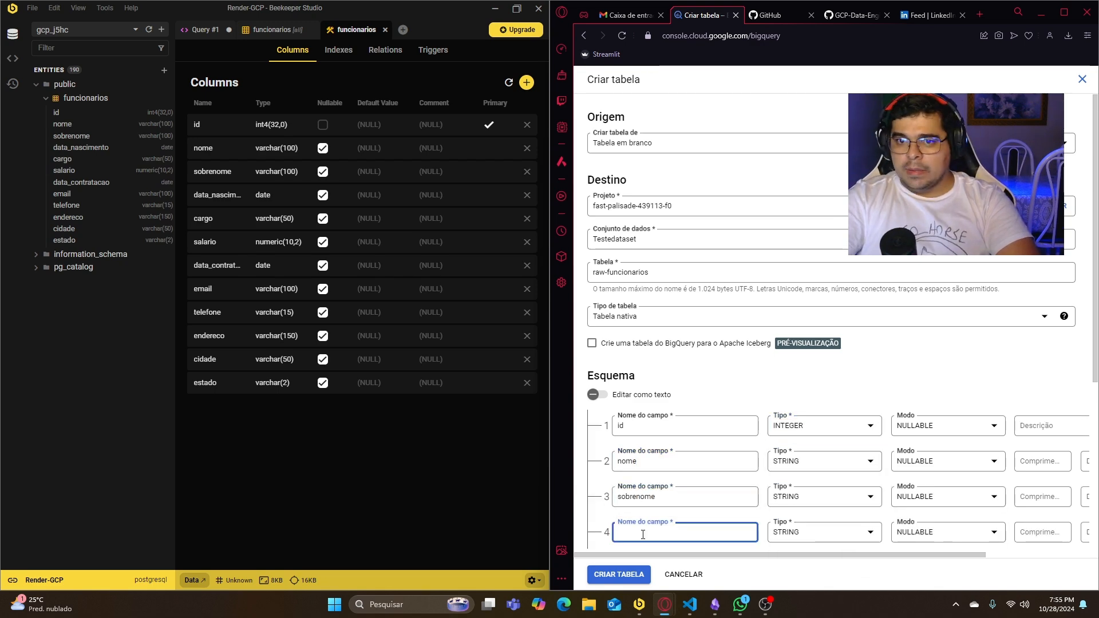
text(data_nascimento)
scroll(642, 533, down, 1)
click(824, 475)
click(813, 457)
- Add the schema fields cargo as STRING and data_contratacao as DATE
click(674, 505)
scroll(682, 492, down, 1)
text(carg)
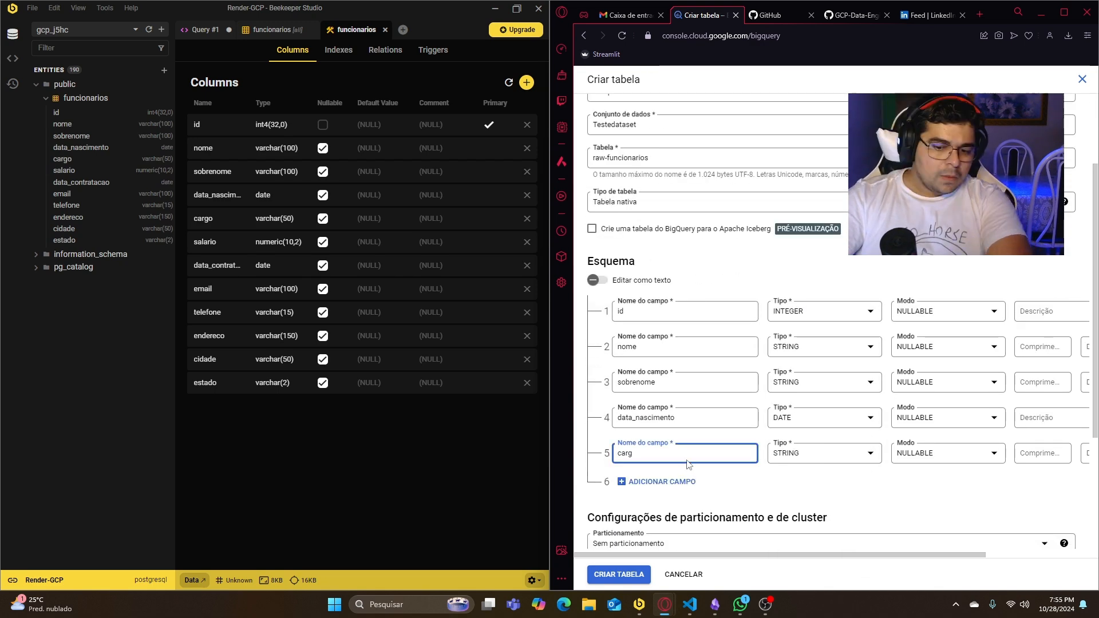
text(o)
click(659, 482)
text(data_contratacao)
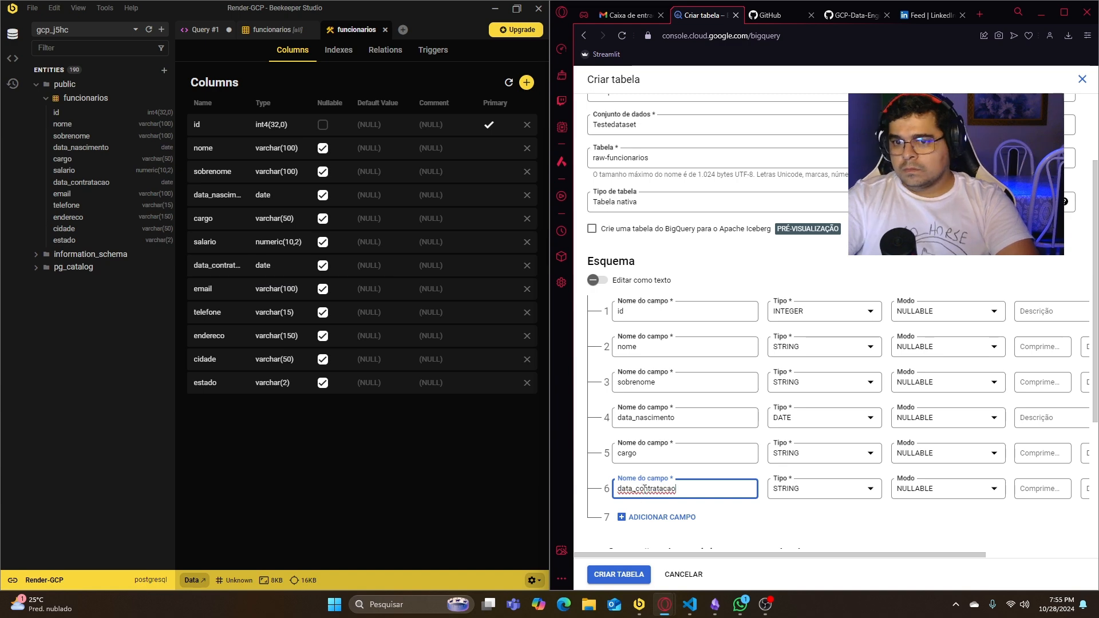
click(824, 488)
click(812, 471)
- Add the schema fields email, telefone and endereco, all as STRING
click(662, 516)
text(email)
scroll(684, 507, down, 2)
click(664, 438)
text(telefone)
click(664, 474)
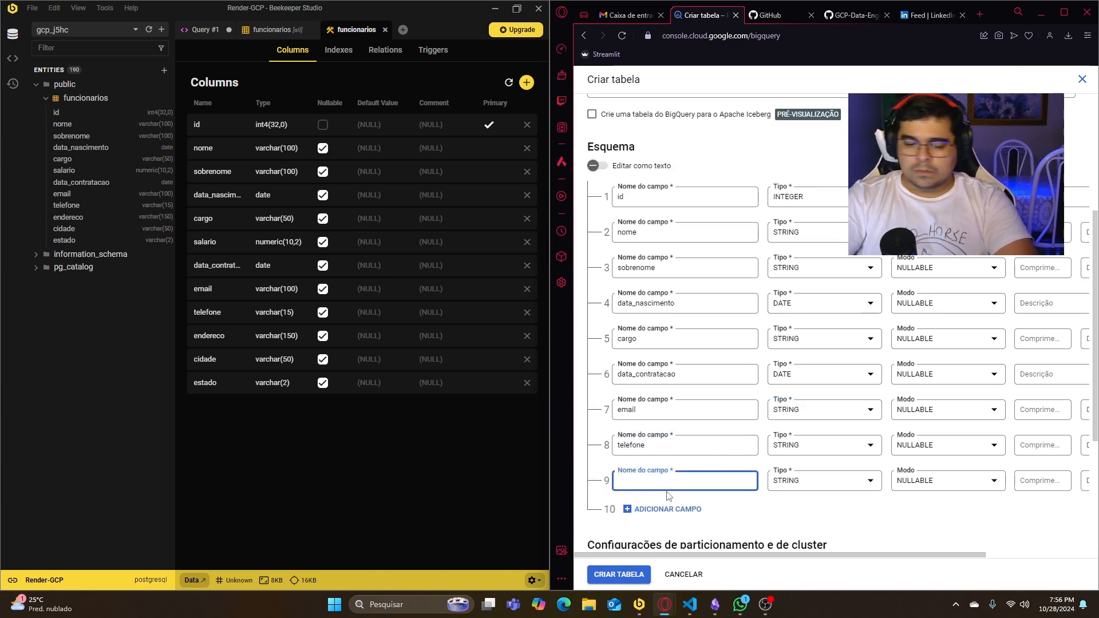
text(endereco)
- Add the schema fields cidade and estado, both as STRING
click(664, 509)
scroll(675, 492, down, 2)
text(cidade)
click(664, 430)
text(estado)
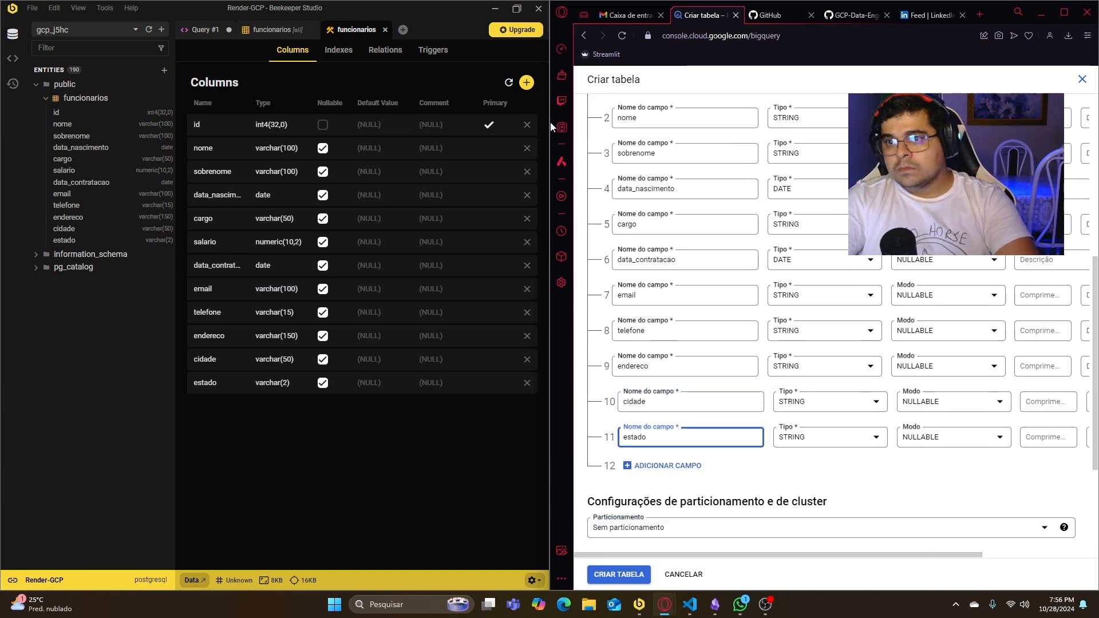
- Maximize the browser and review the schema's field names, types, modes, and optional length and description settings
click(1068, 17)
scroll(915, 350, up, 1)
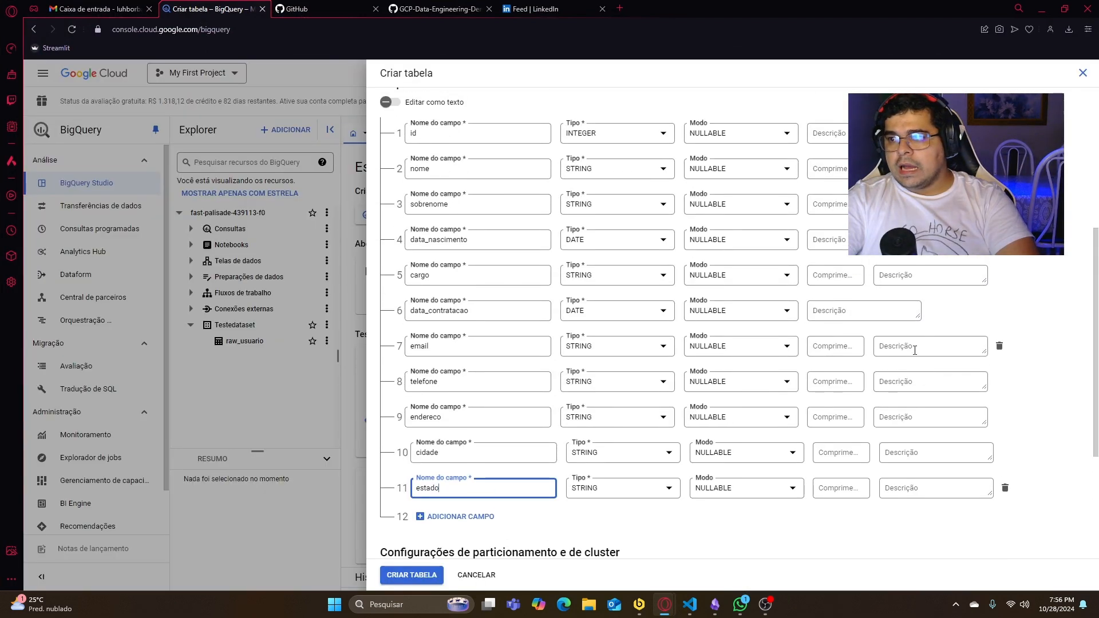
scroll(915, 350, up, 1)
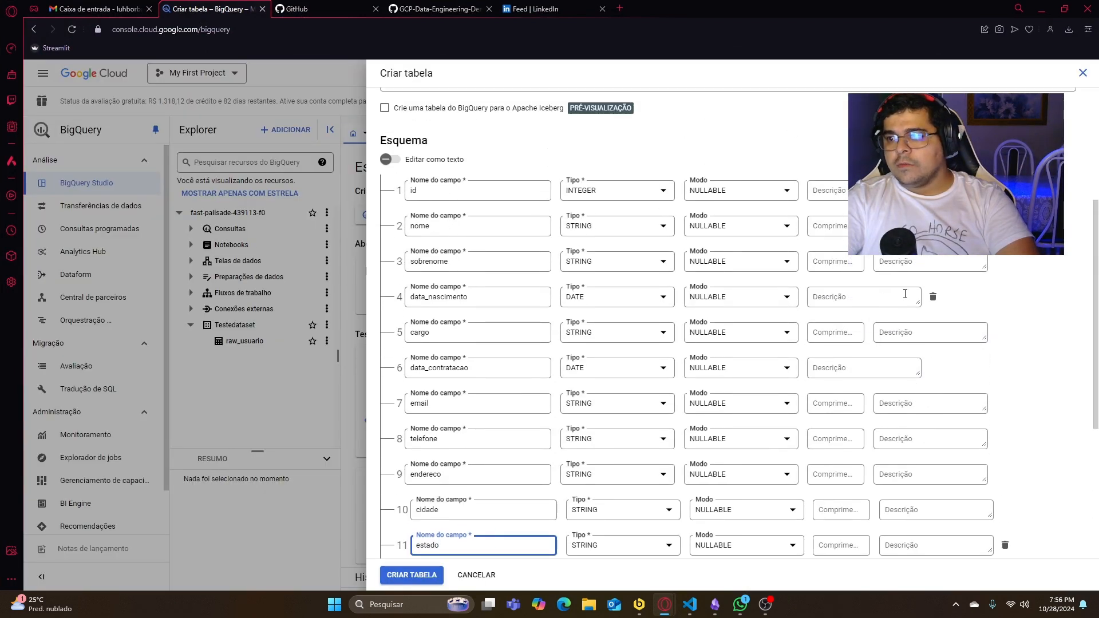
click(906, 338)
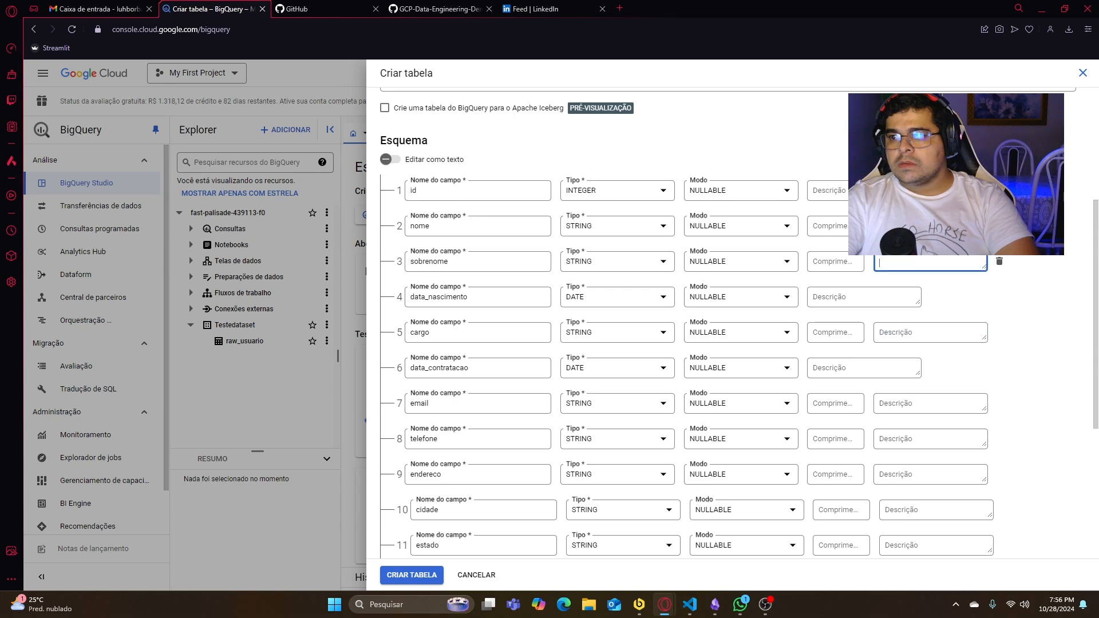
scroll(845, 313, down, 4)
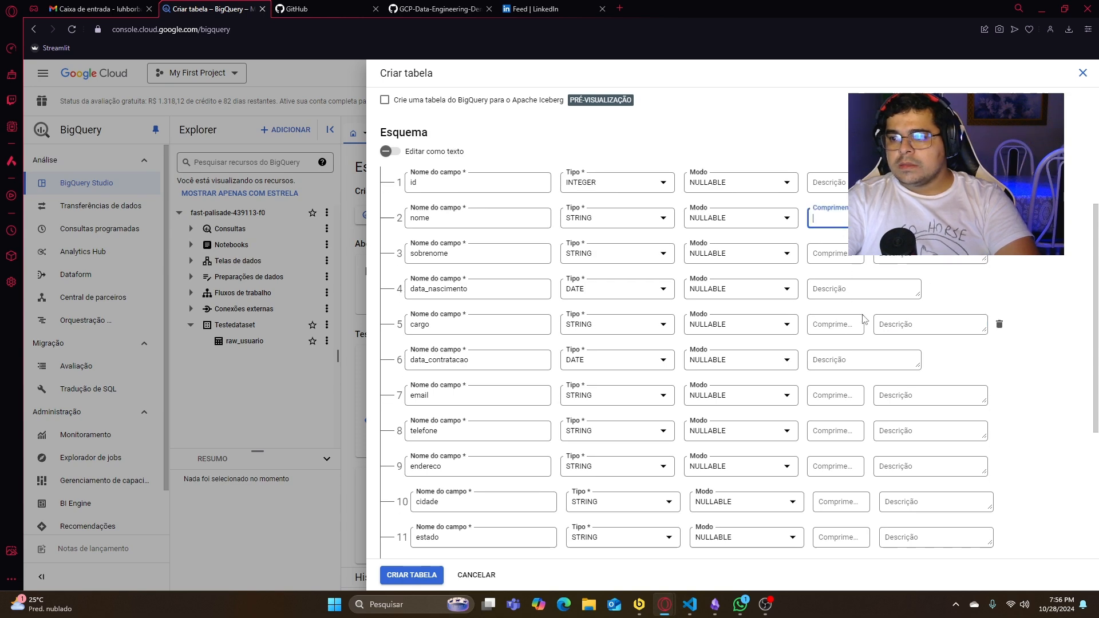
scroll(472, 380, down, 1)
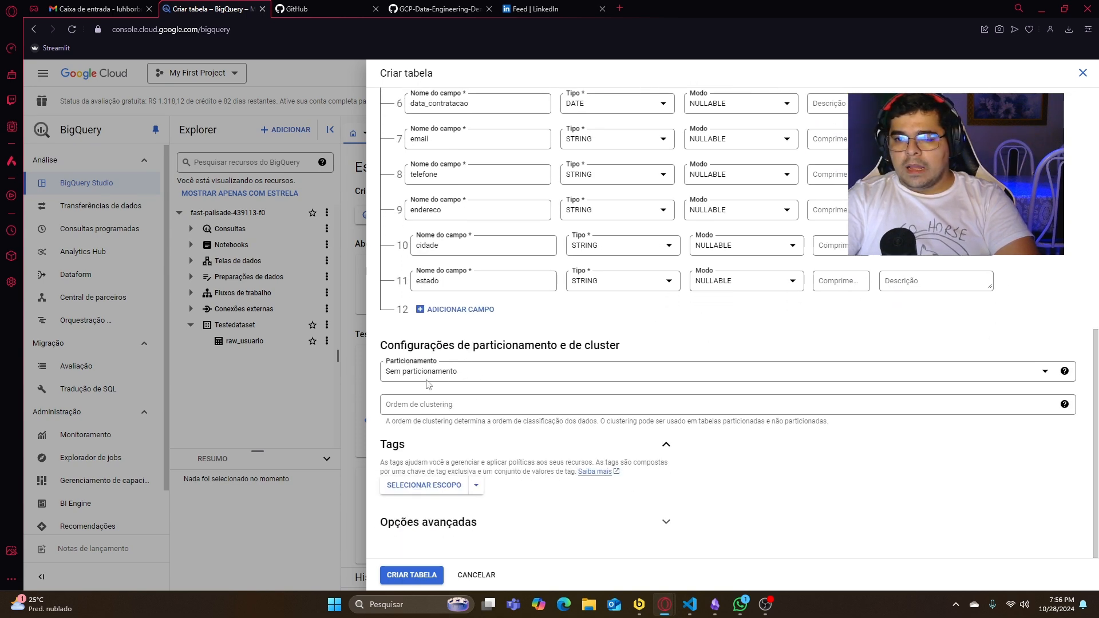
- Keep Sem particionamento as the partitioning option and create the raw-funcionarios table
click(455, 373)
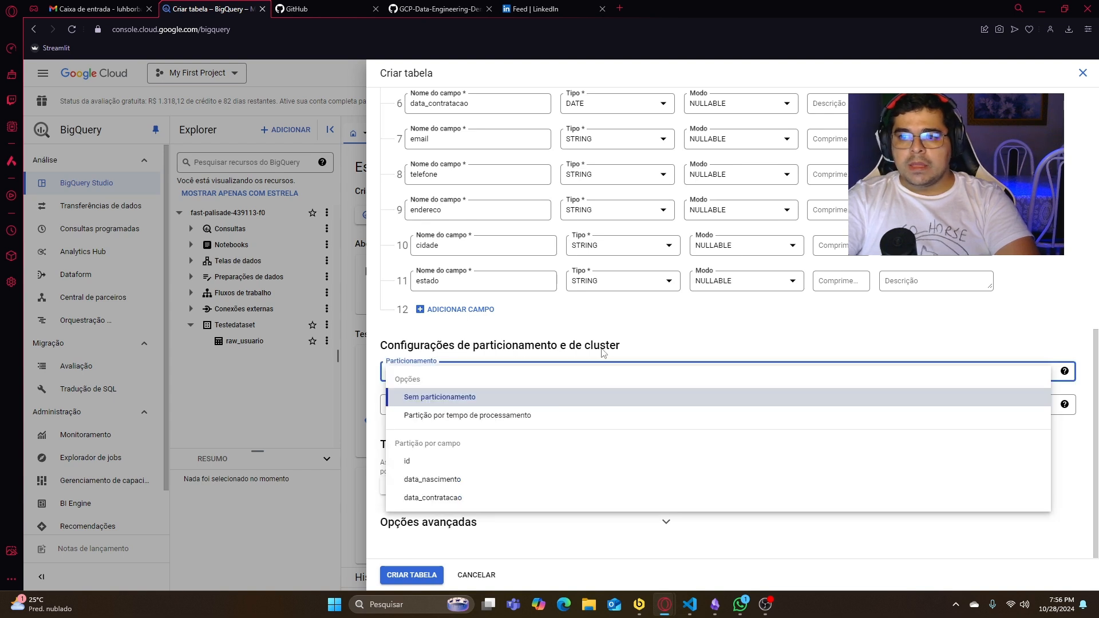
click(536, 397)
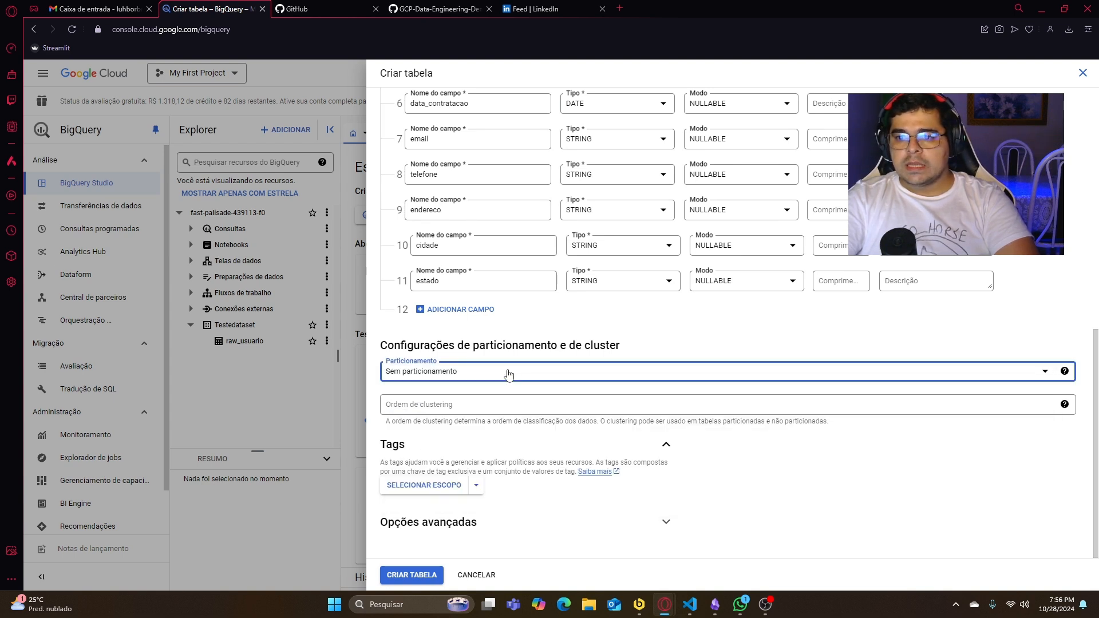
click(419, 576)
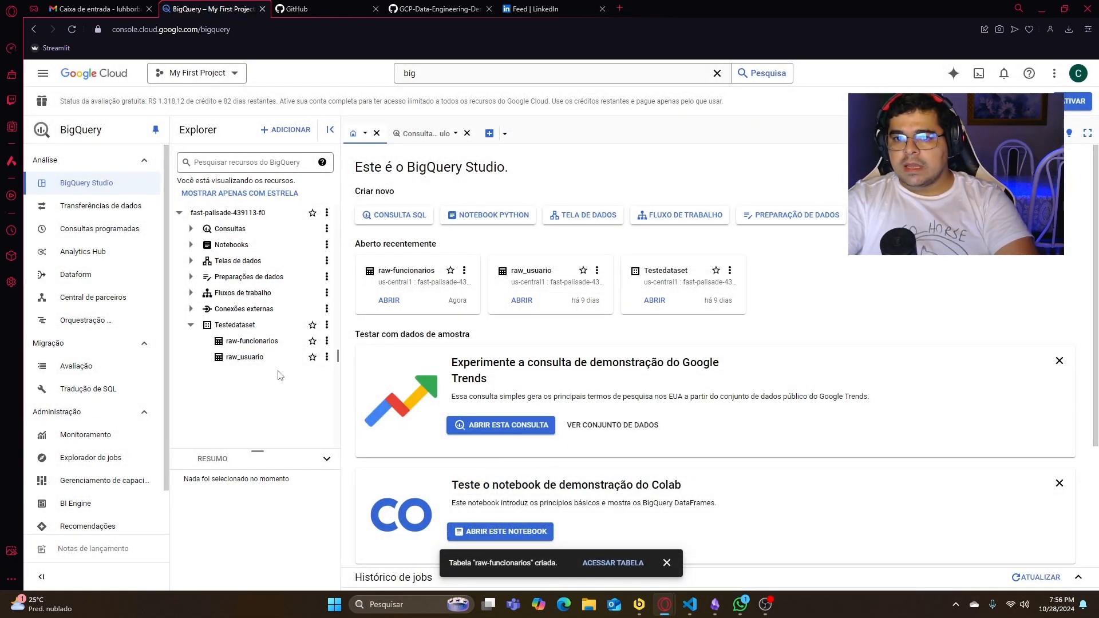
- Open the raw-funcionarios table and examine its schema, details and number of rows
click(265, 341)
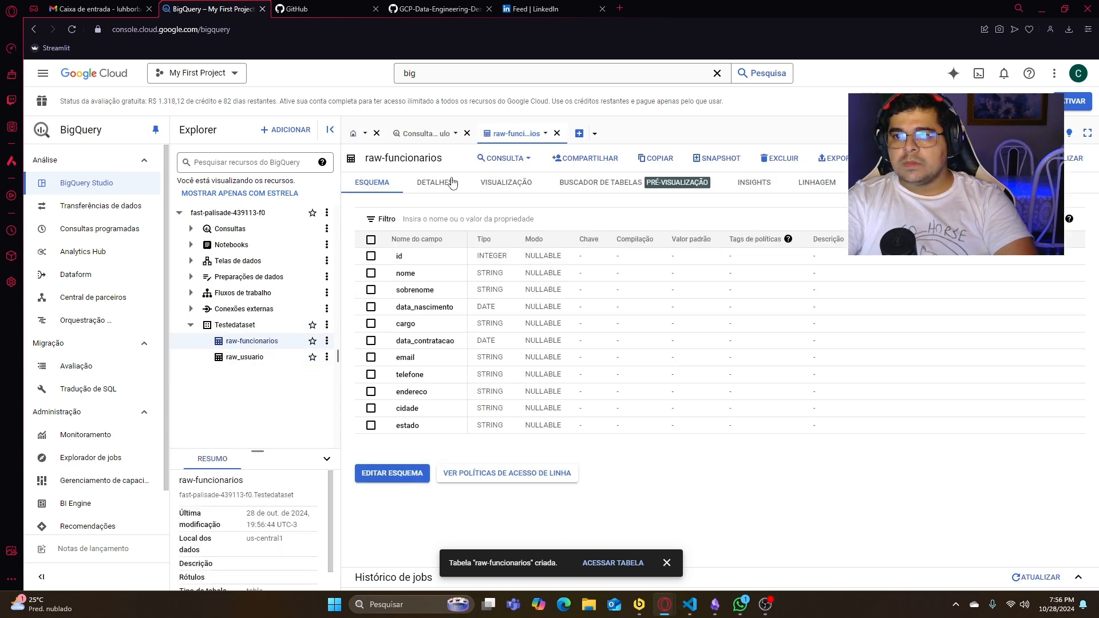
click(452, 182)
scroll(458, 315, down, 5)
drag(398, 389, 488, 389)
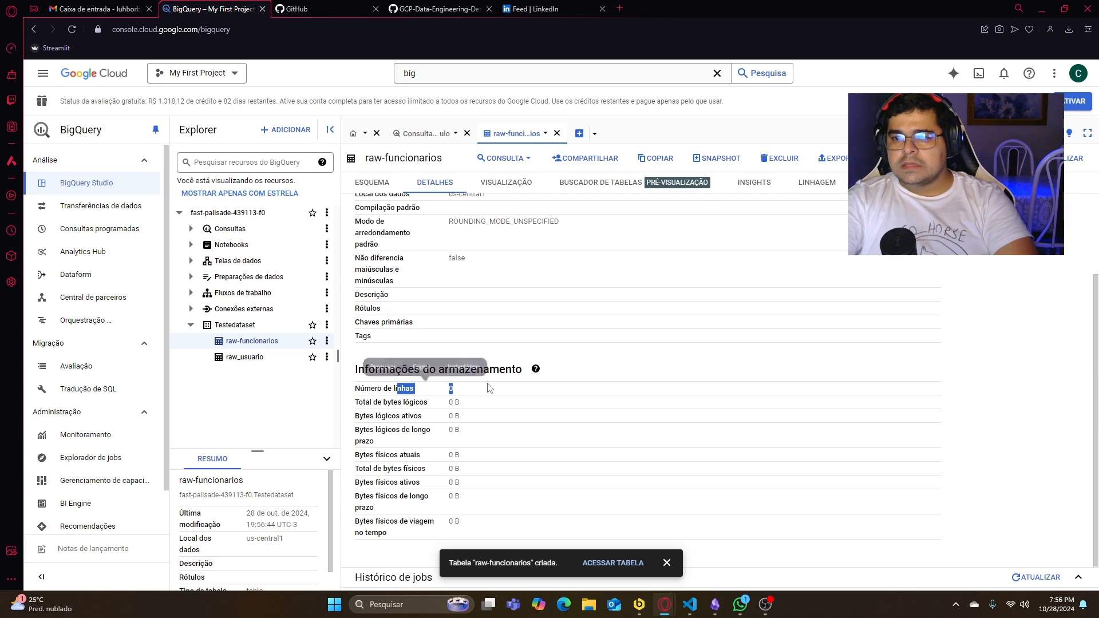
click(486, 393)
scroll(596, 362, up, 5)
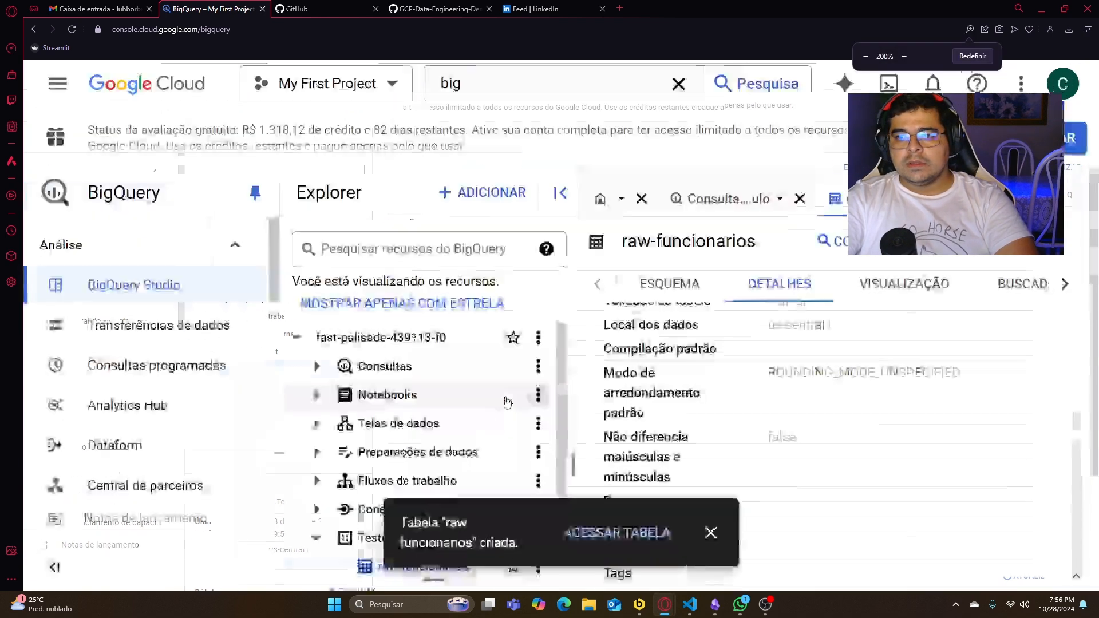
scroll(507, 402, down, 4)
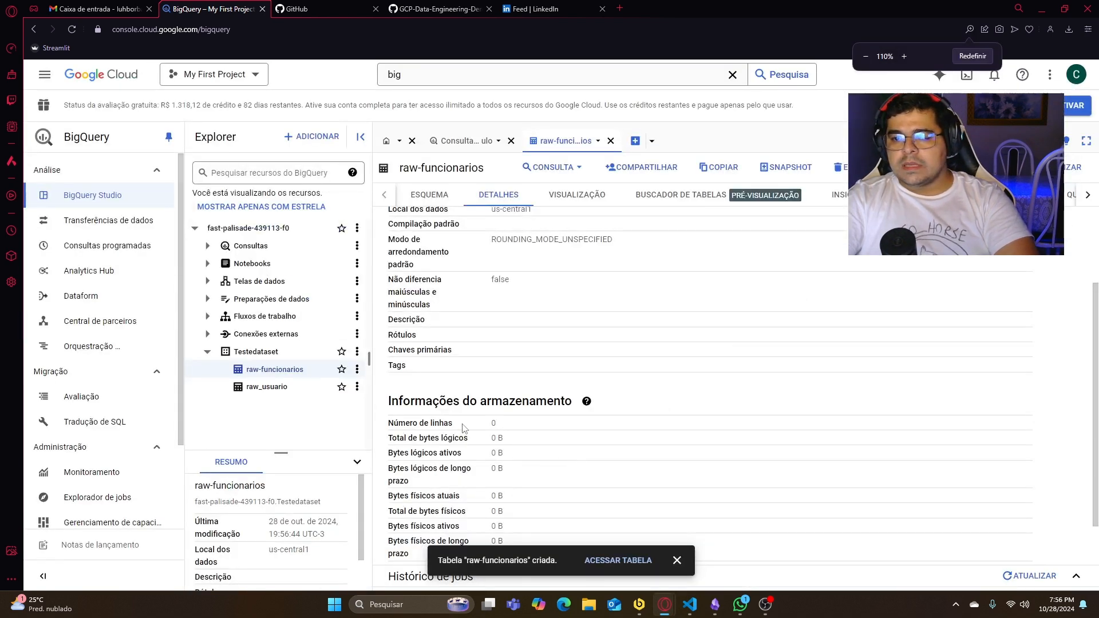
scroll(559, 363, down, 3)
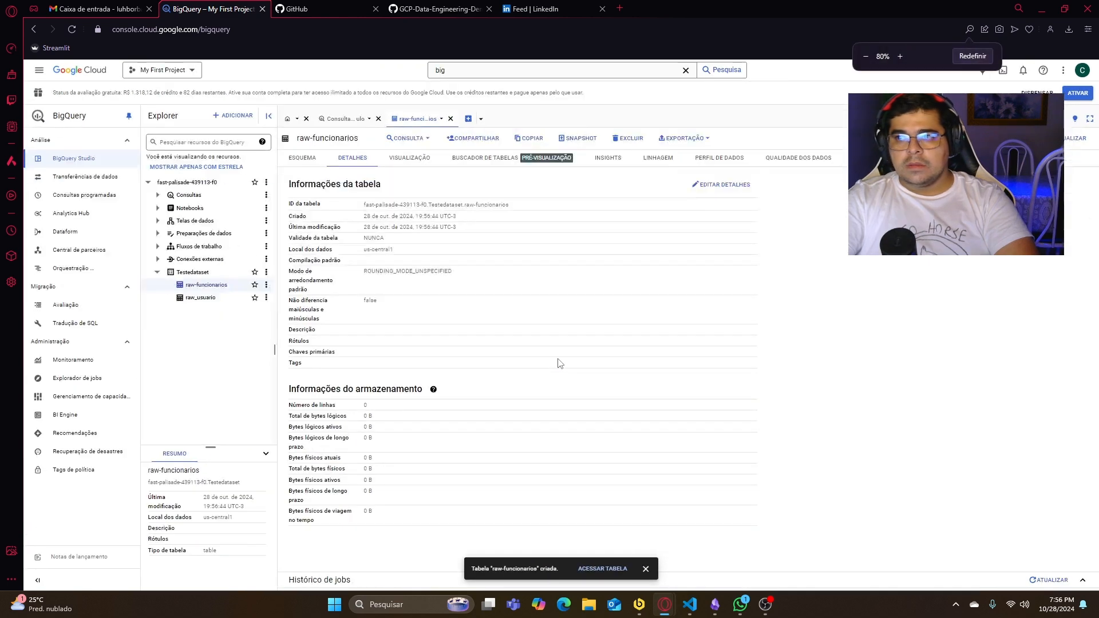
scroll(559, 363, up, 2)
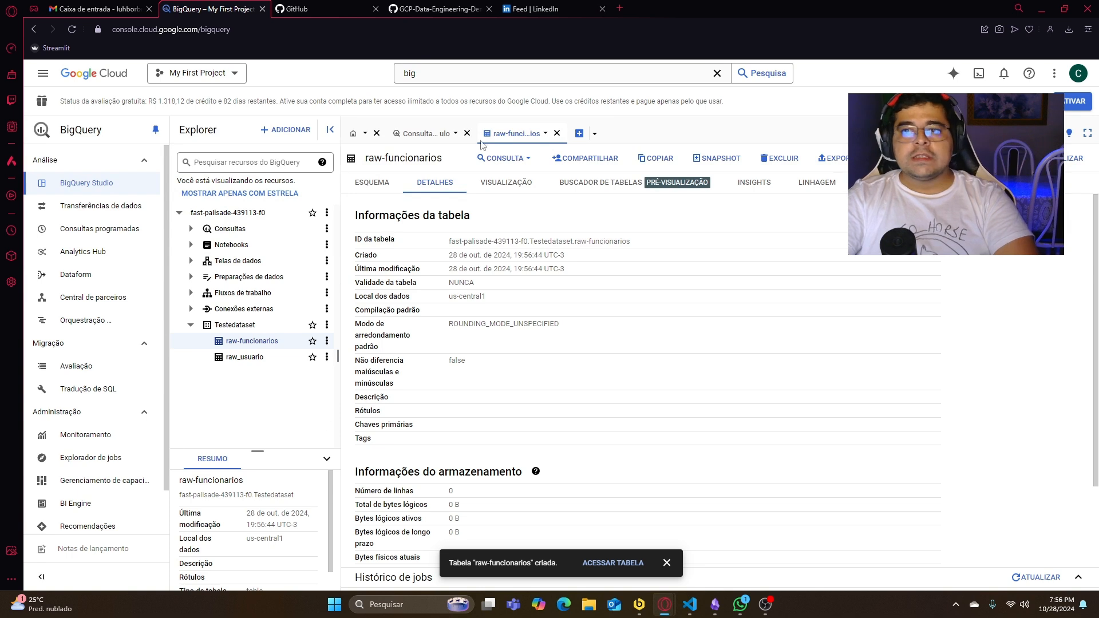
- Search the Google Cloud console for data and open the Dataflow jobs page
double_click(458, 71)
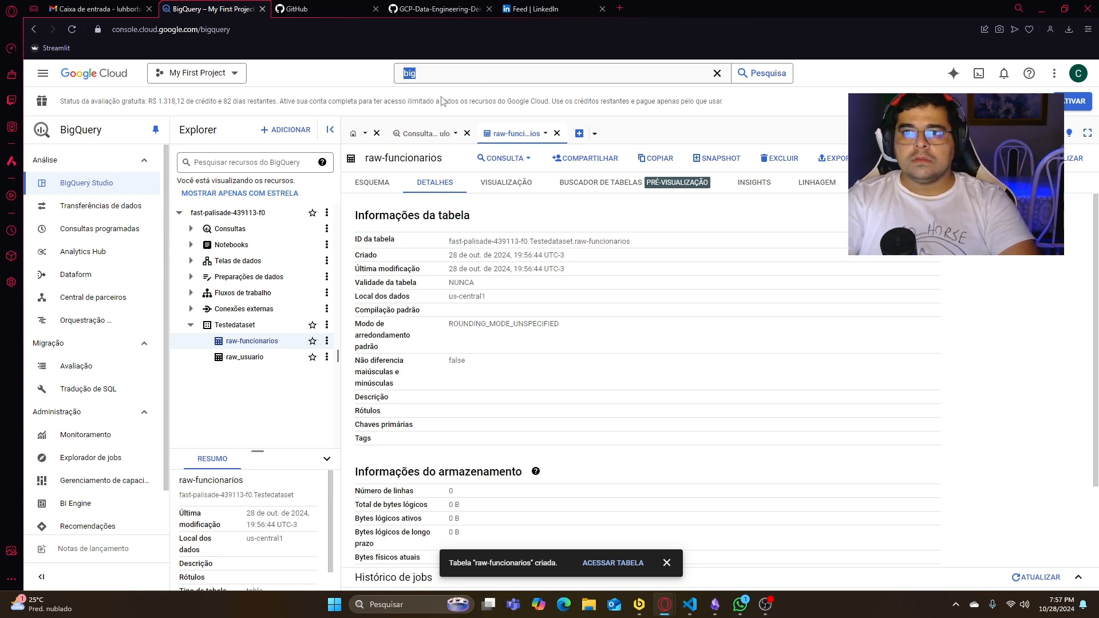
text(data)
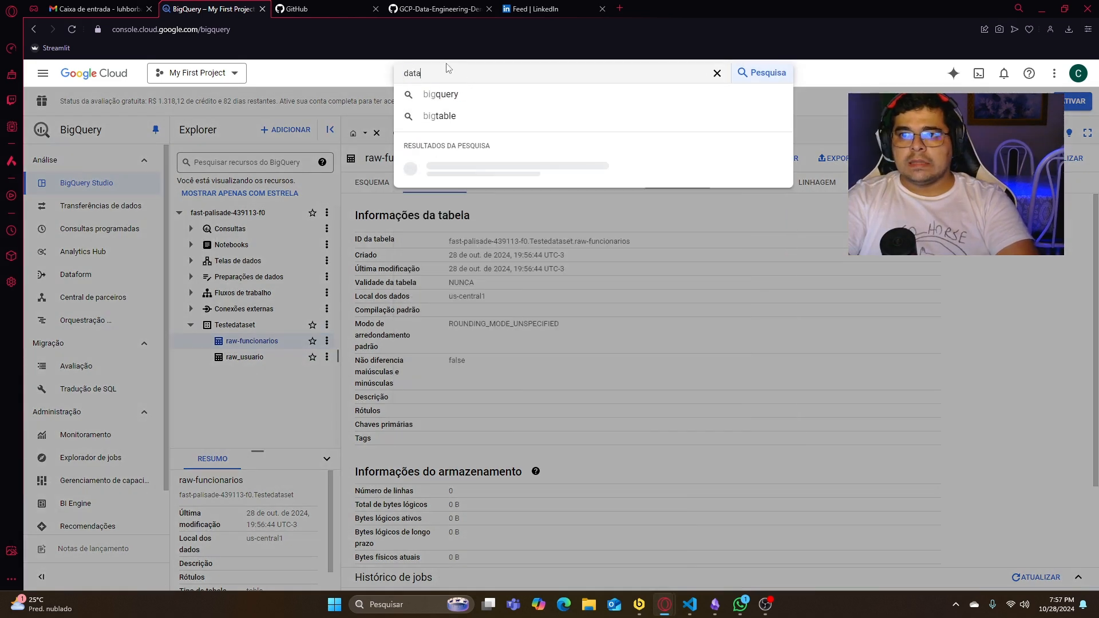
click(446, 147)
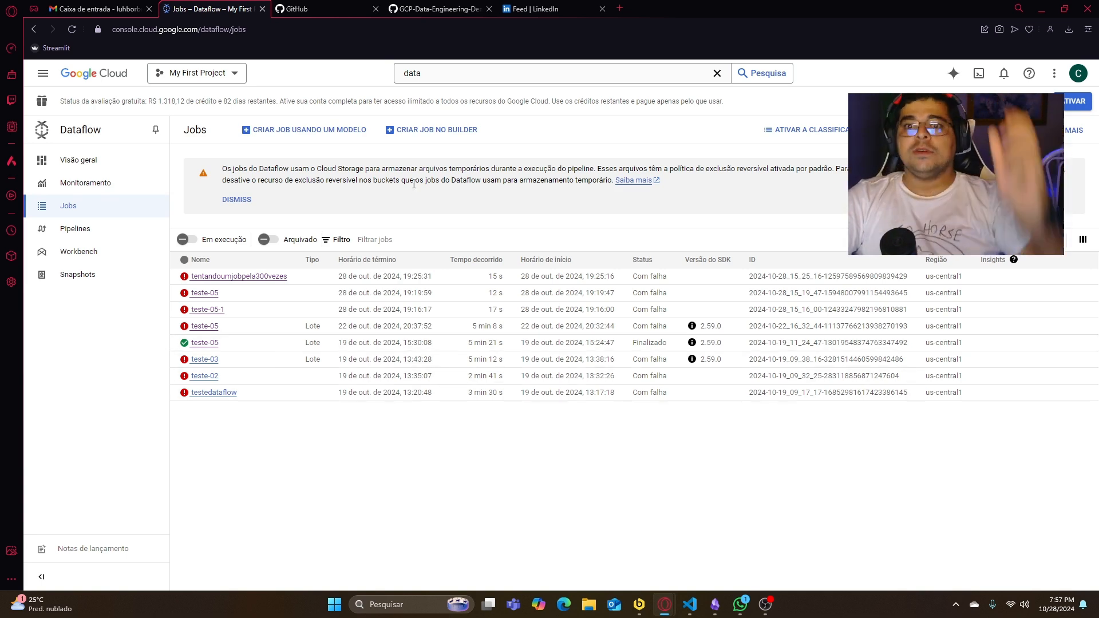
- Start a new Dataflow job from a template and name it jobdoyoutubesucesso
click(320, 138)
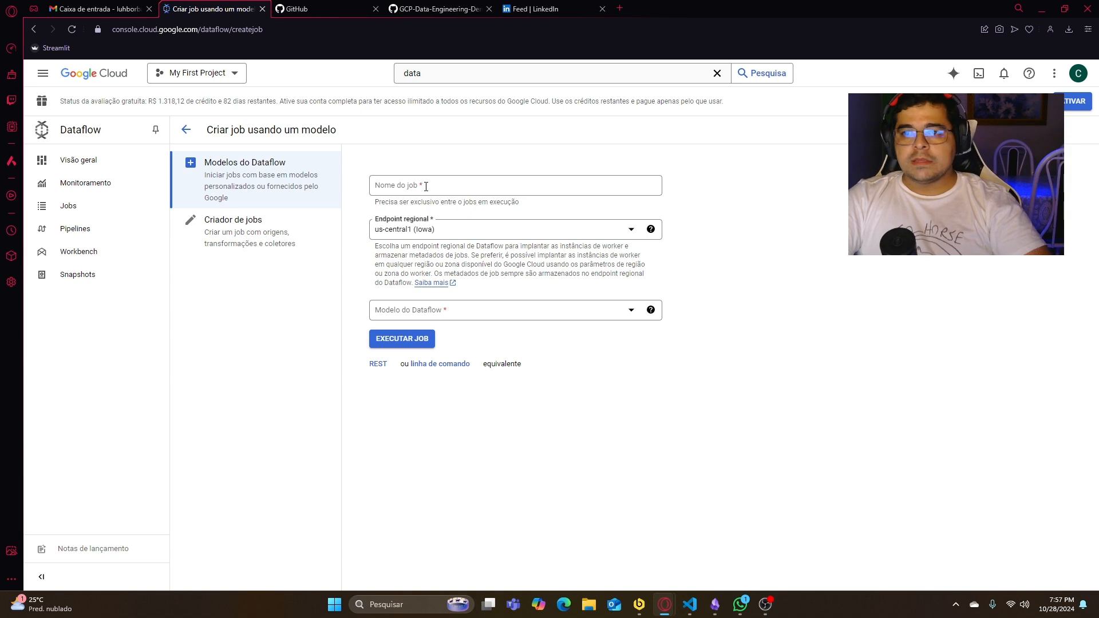
click(426, 187)
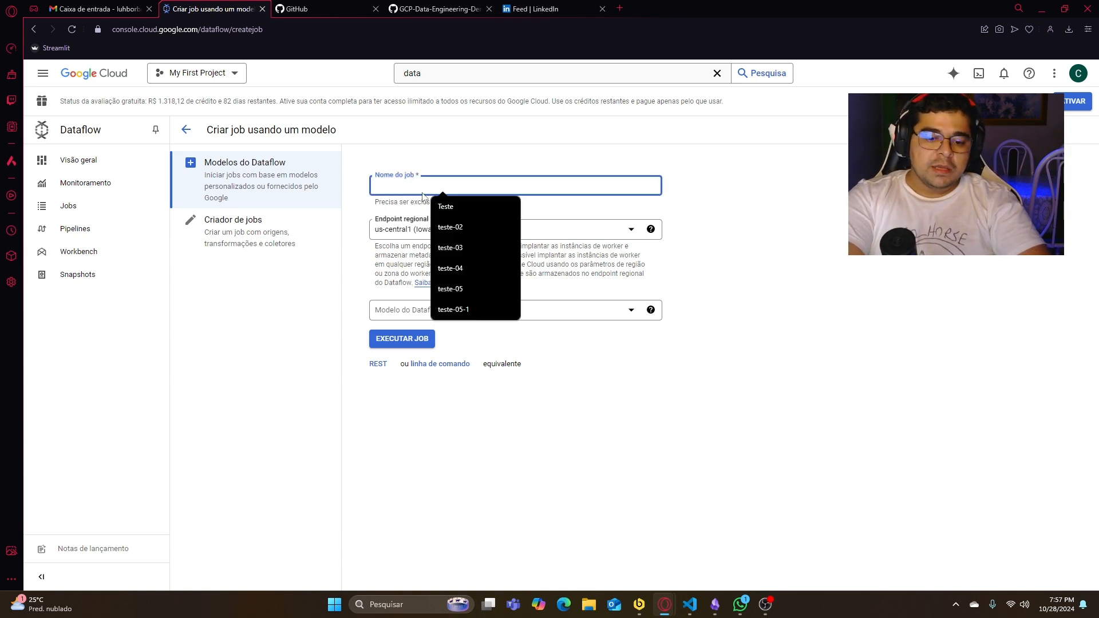
text(jobn)
text(obdo)
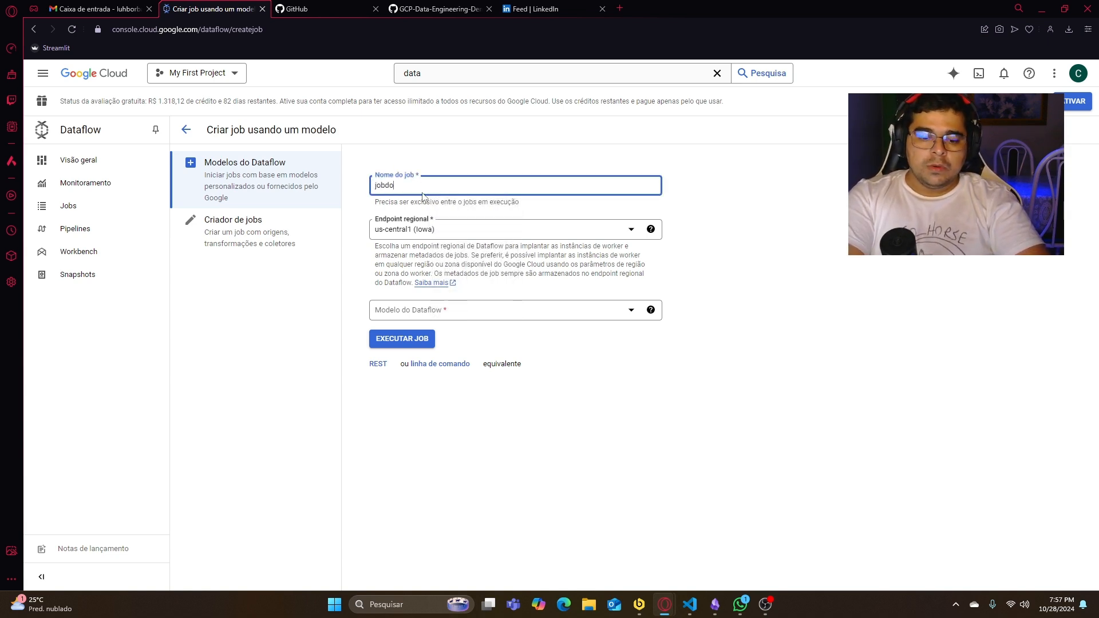
text(youtubesucesso)
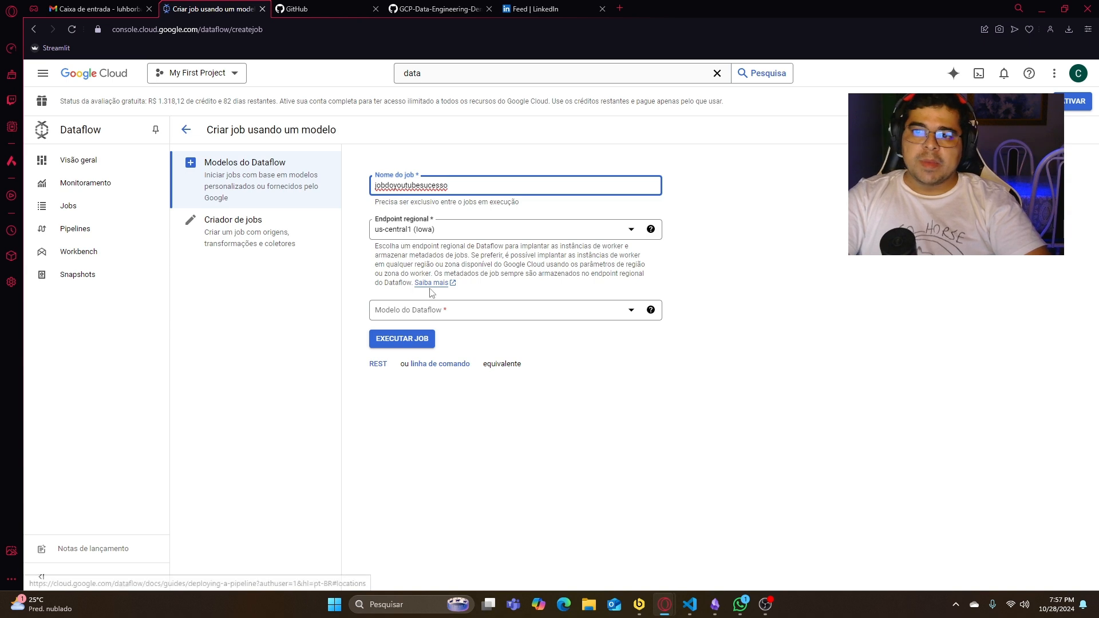
- Browse the available Dataflow templates, filtering the list by post, sql and cloud st
click(469, 311)
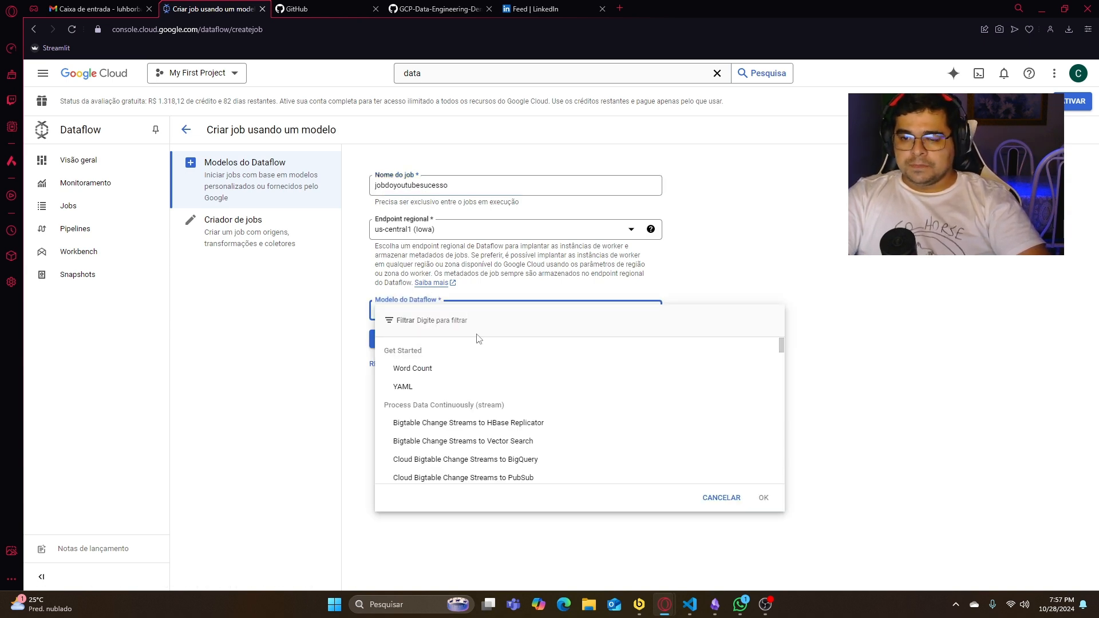
scroll(492, 387, down, 6)
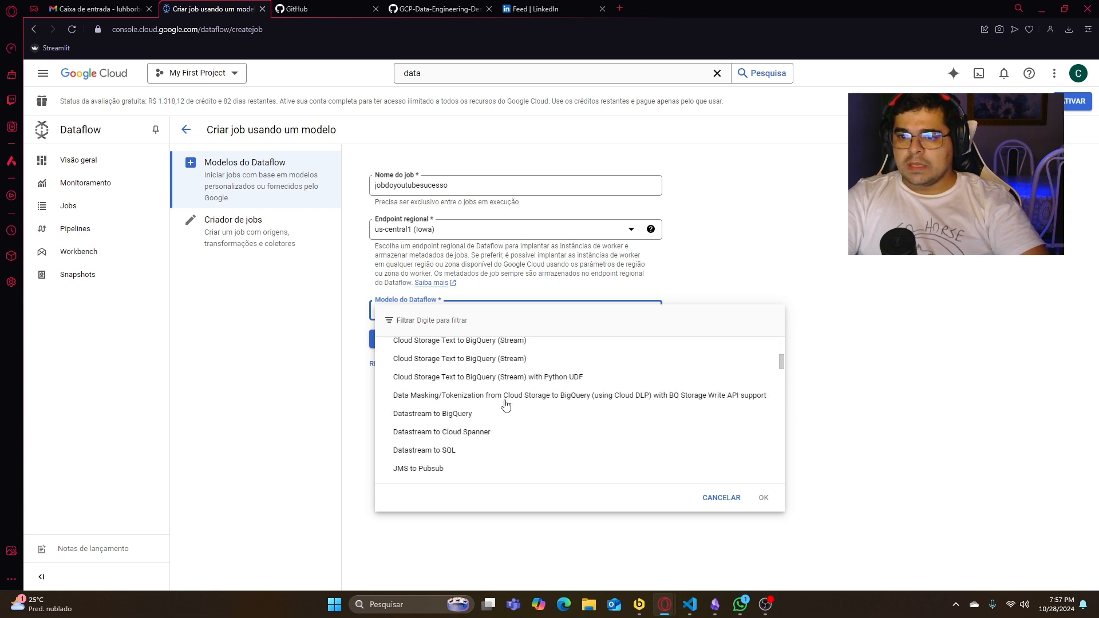
scroll(503, 423, down, 4)
scroll(497, 343, up, 8)
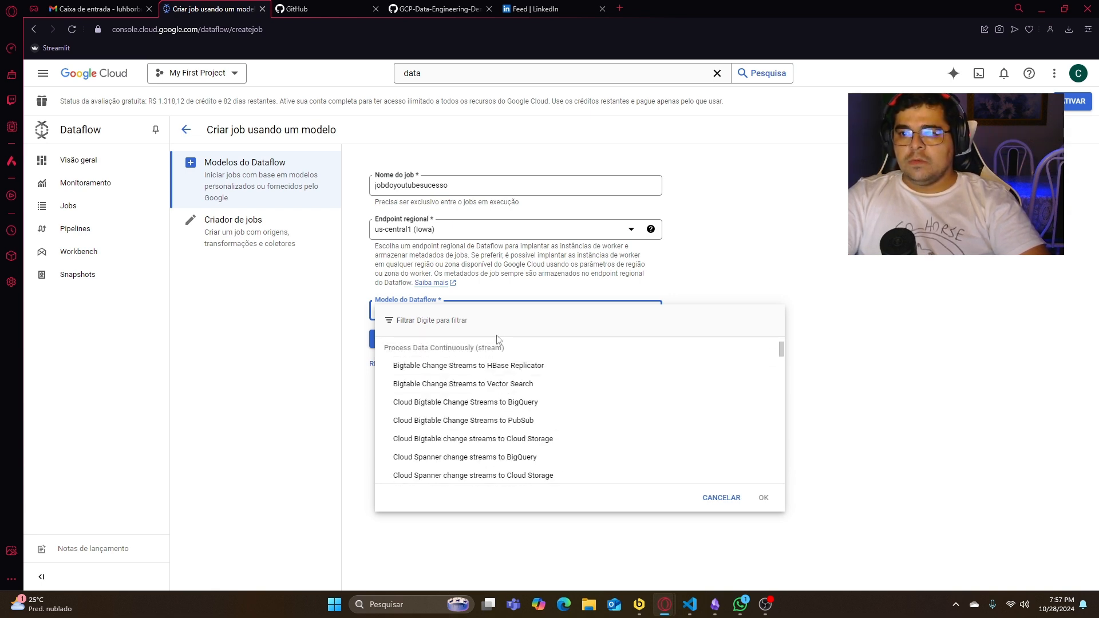
text(st)
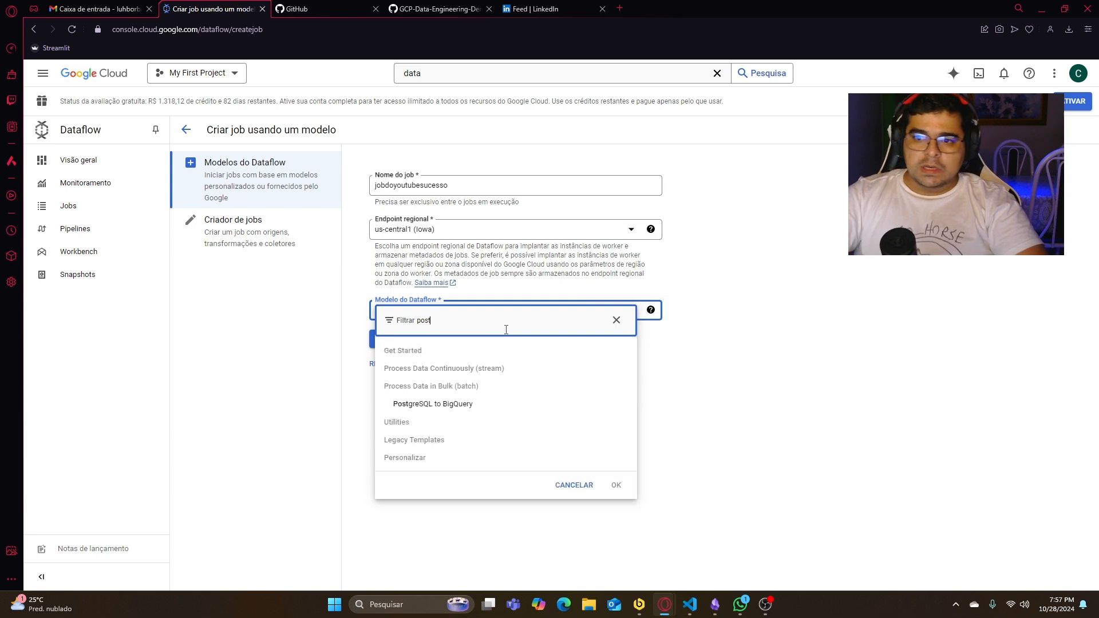
key(ctrl+a)
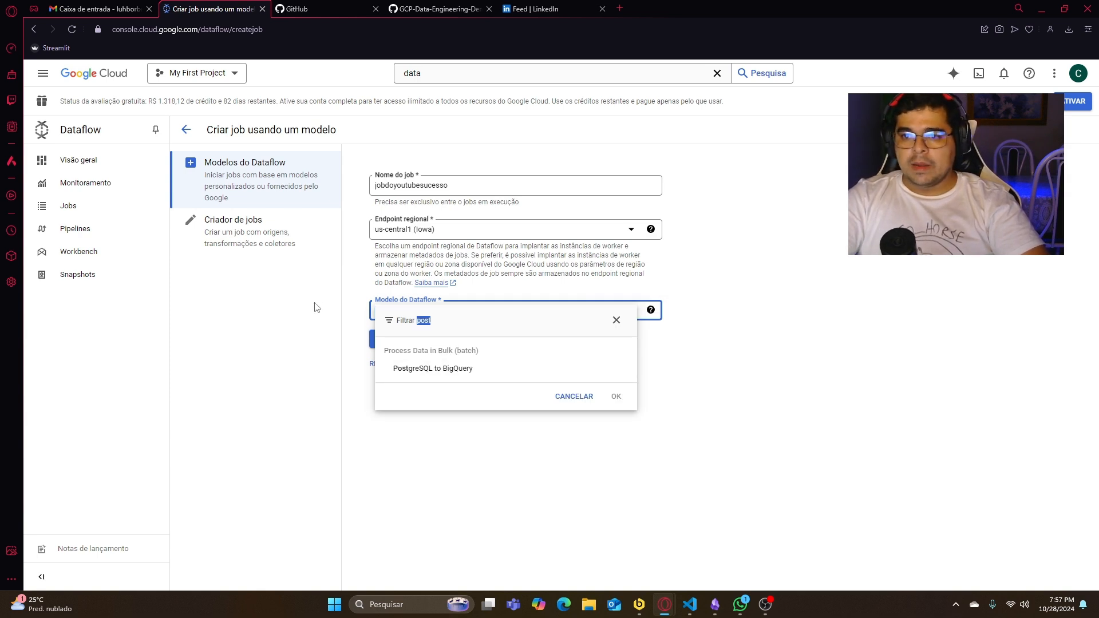
text(sql)
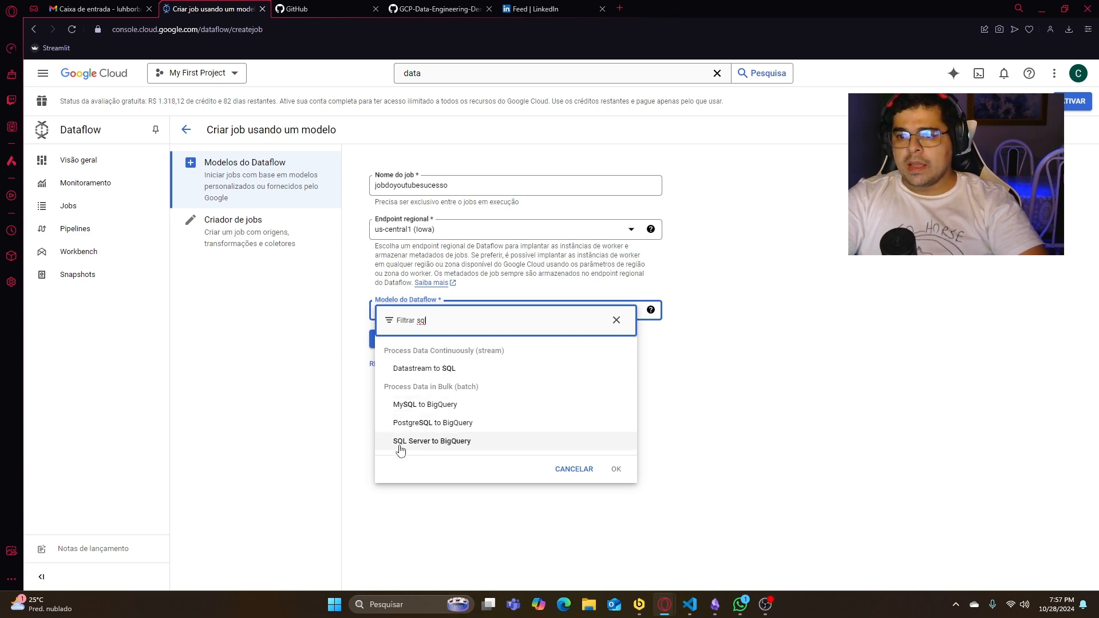
drag(440, 331, 408, 322)
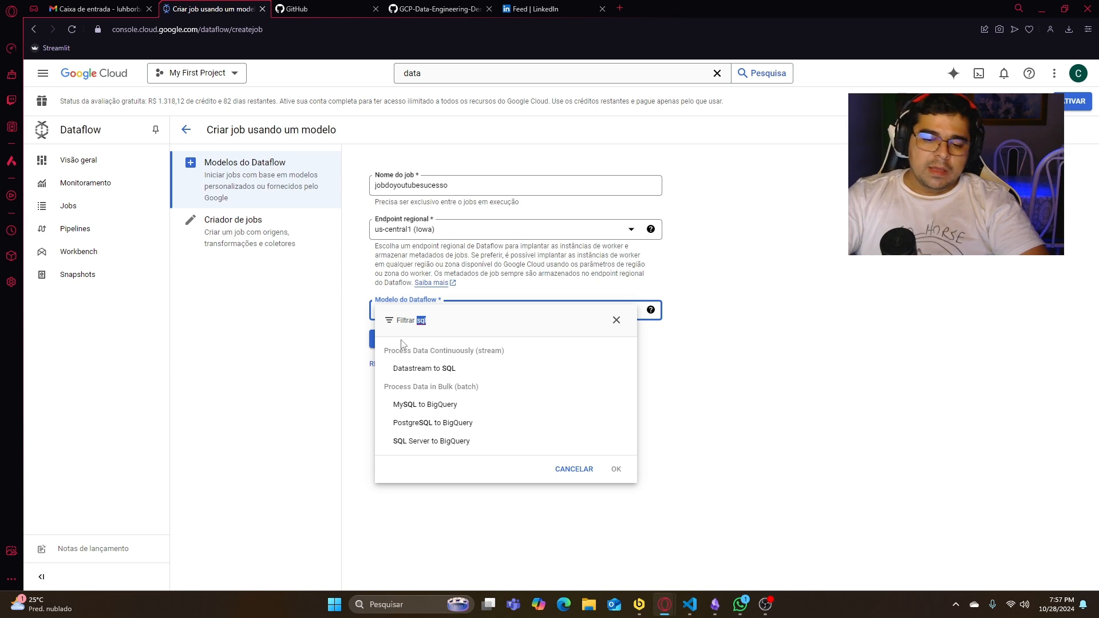
text(clou)
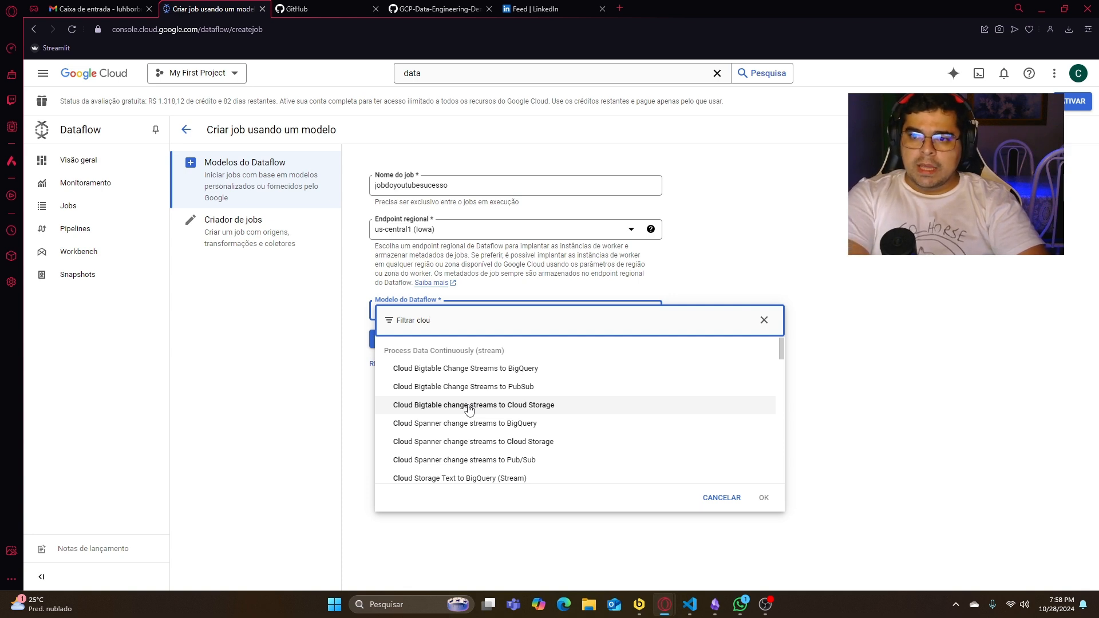
text(d st)
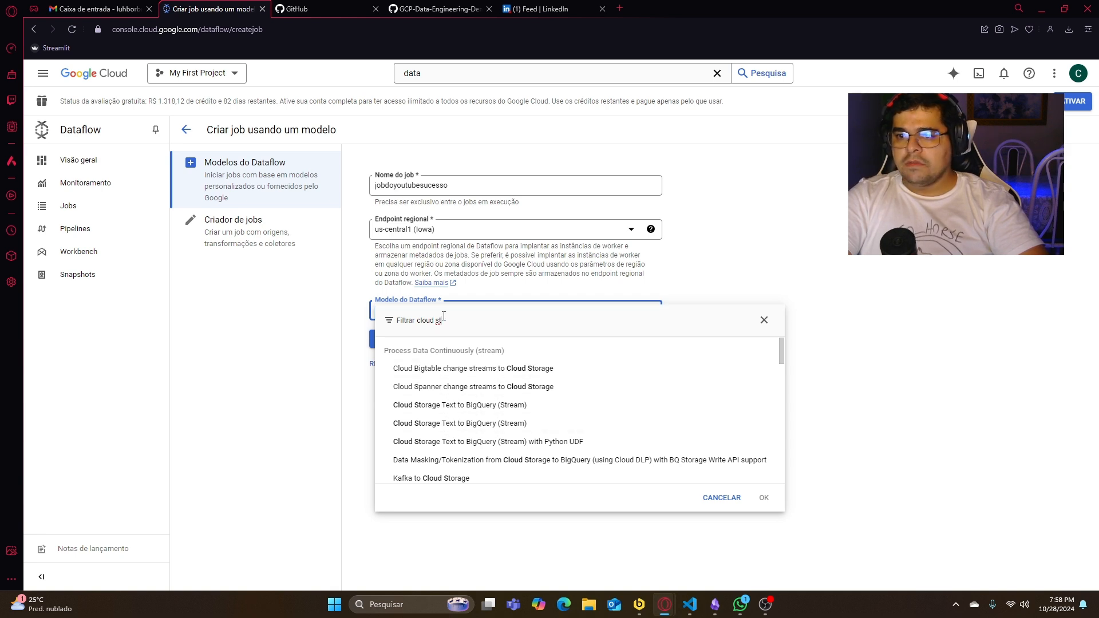
- Filter the Dataflow templates by post and choose PostgreSQL to BigQuery for the job
drag(458, 322, 382, 325)
key(BackSpace)
text(post)
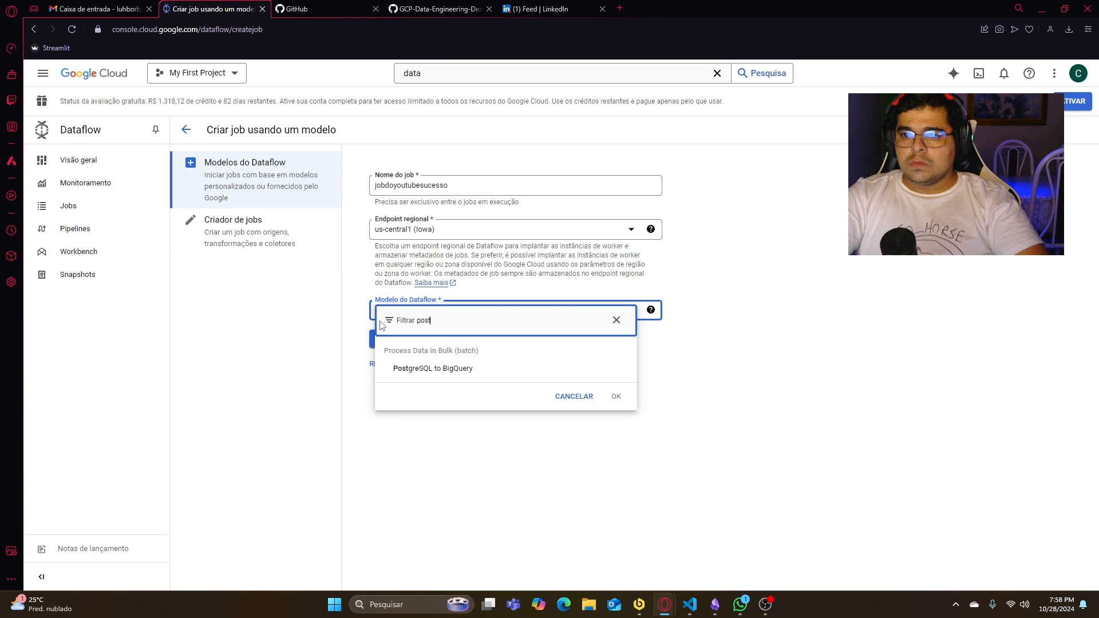
click(426, 371)
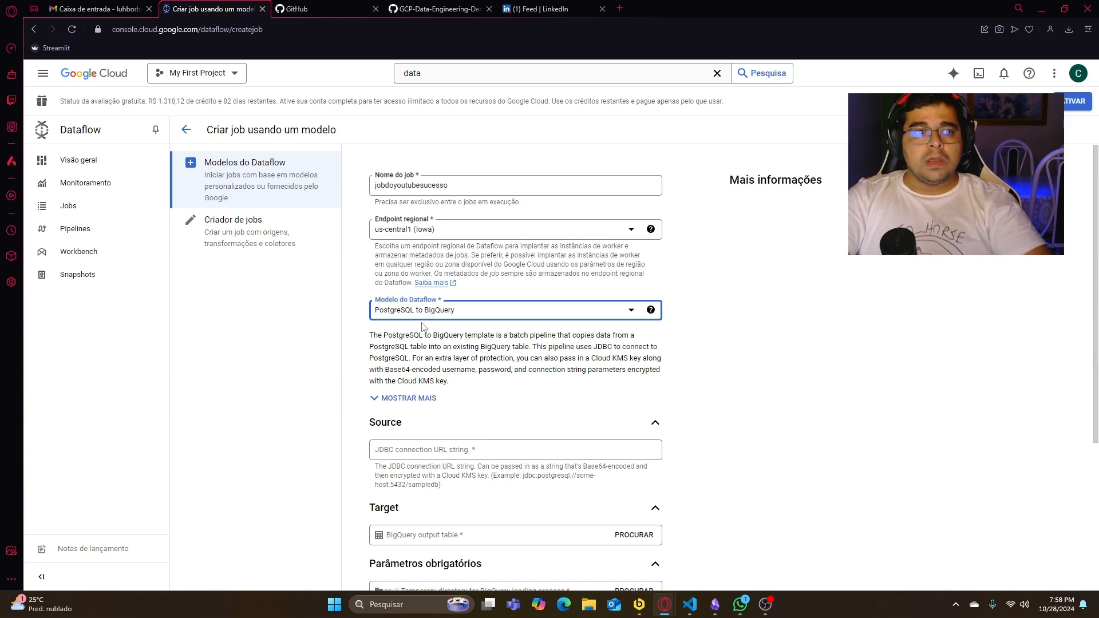
- Copy the example jdbc:postgresql://some-host:5432/sampledb from the source help text into the JDBC connection URL string
scroll(475, 372, down, 2)
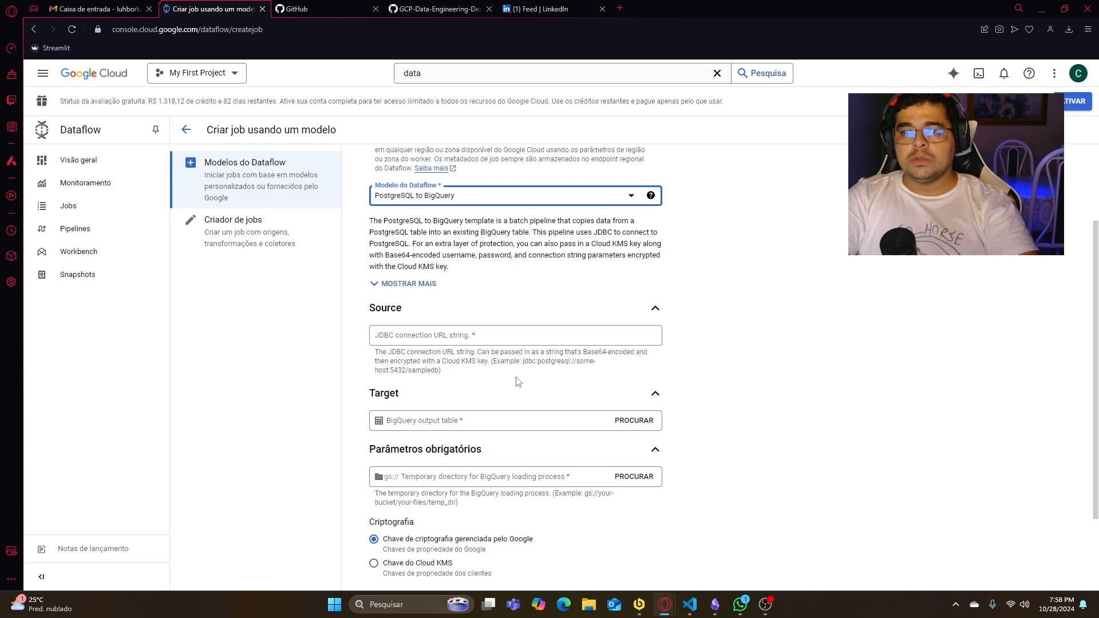
drag(492, 361, 529, 373)
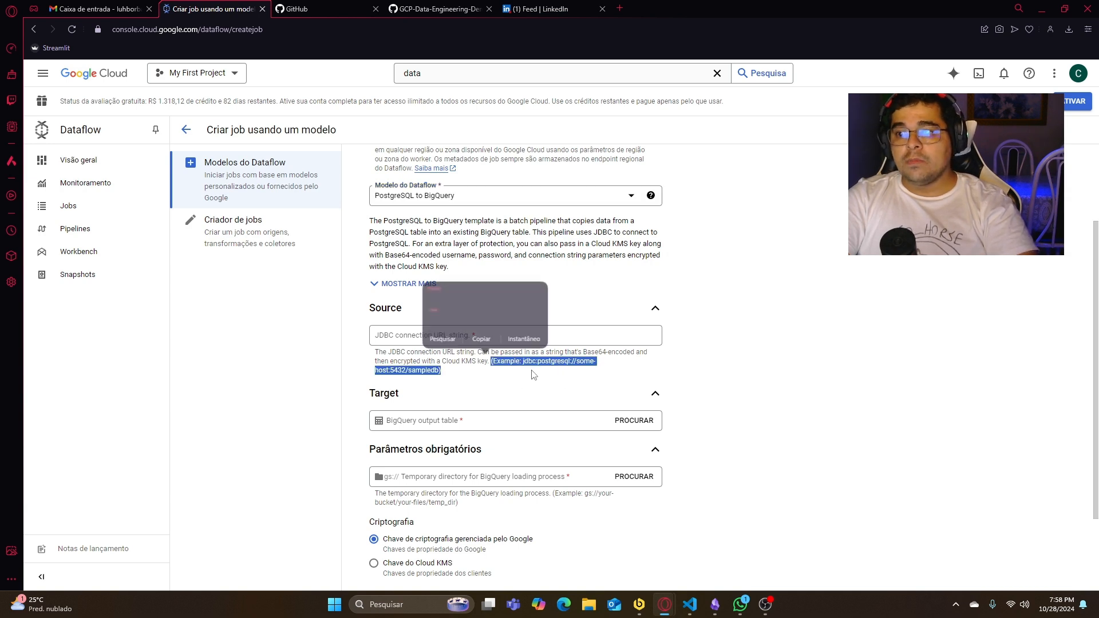
click(536, 376)
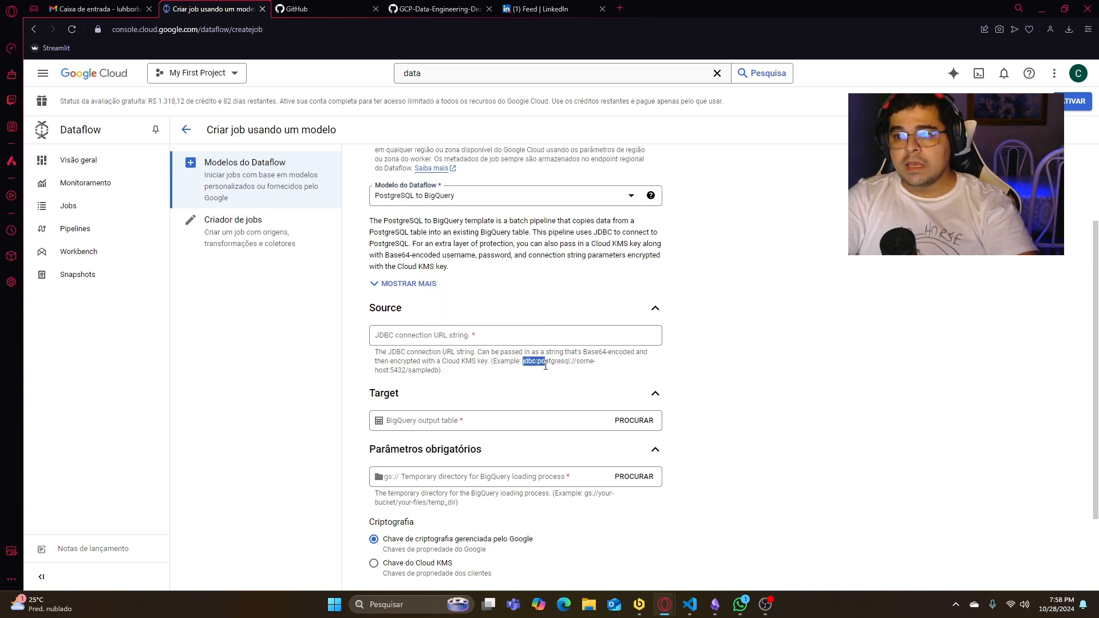
drag(545, 366, 440, 371)
key(ctrl+c)
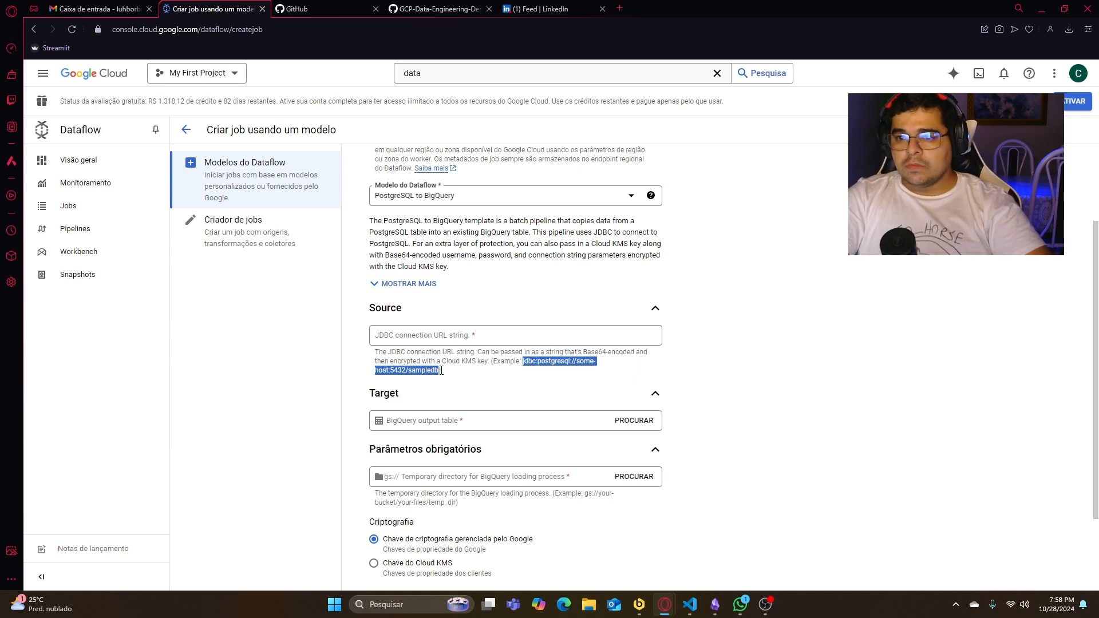
click(450, 342)
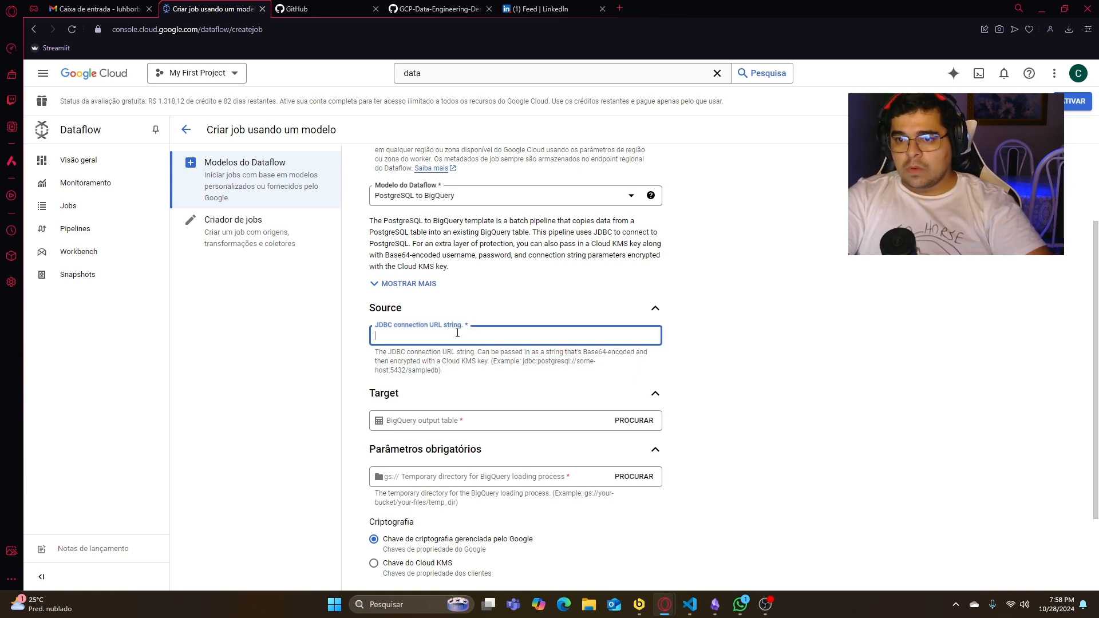
key(ctrl+v)
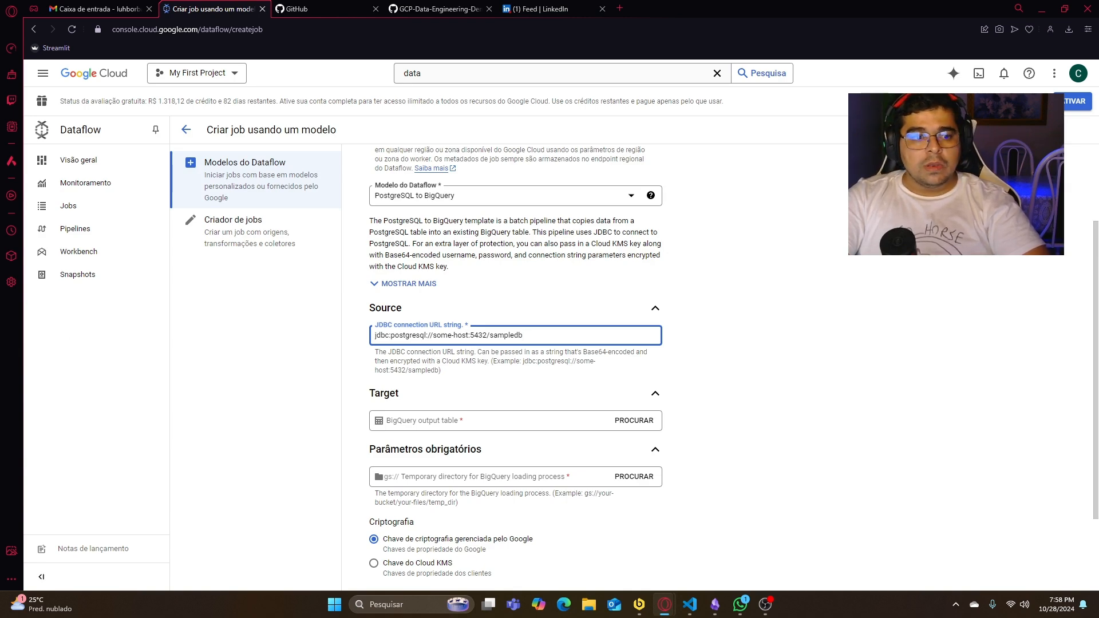
- Switch to the Render dashboard and copy the External Database URL from the gcp-testes-aprendizado database's Connections section
key(alt+Tab)
click(113, 11)
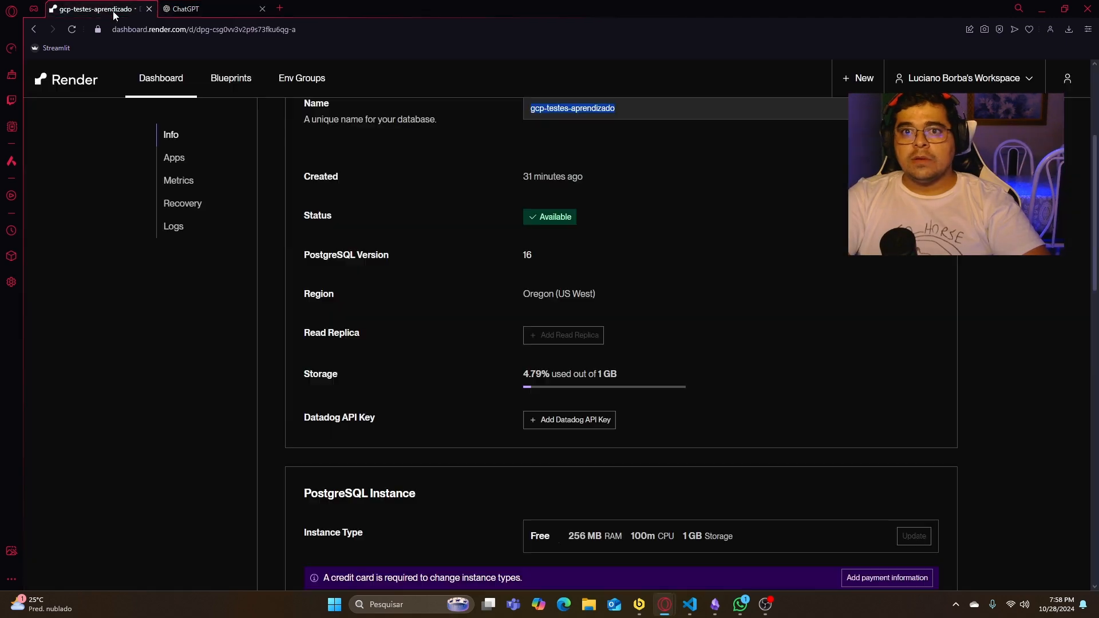
scroll(544, 229, down, 7)
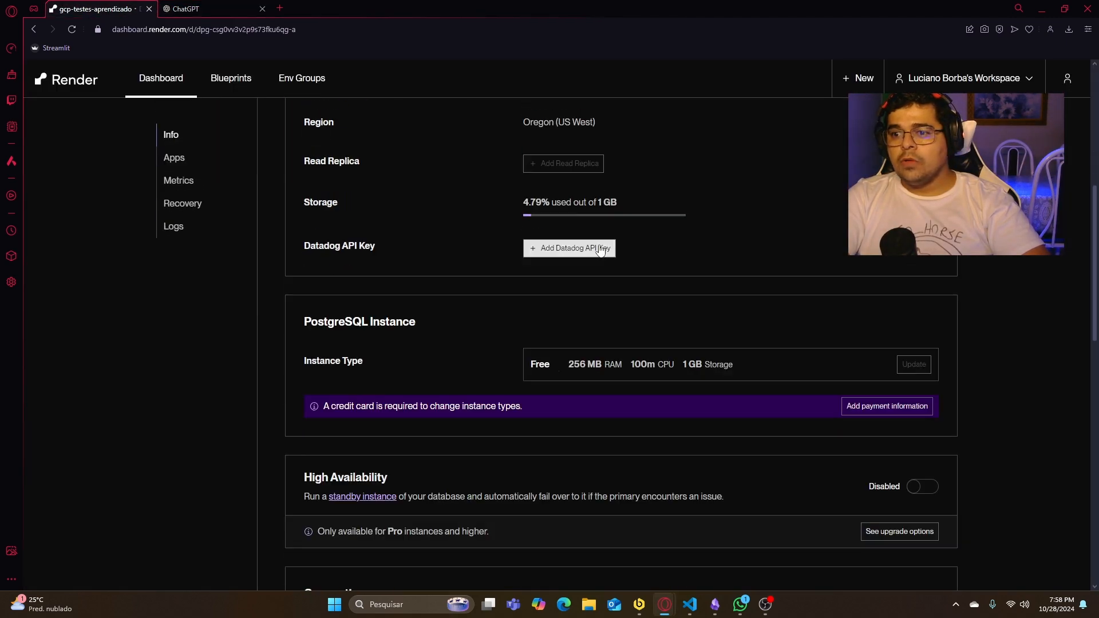
scroll(636, 263, down, 4)
scroll(647, 286, down, 2)
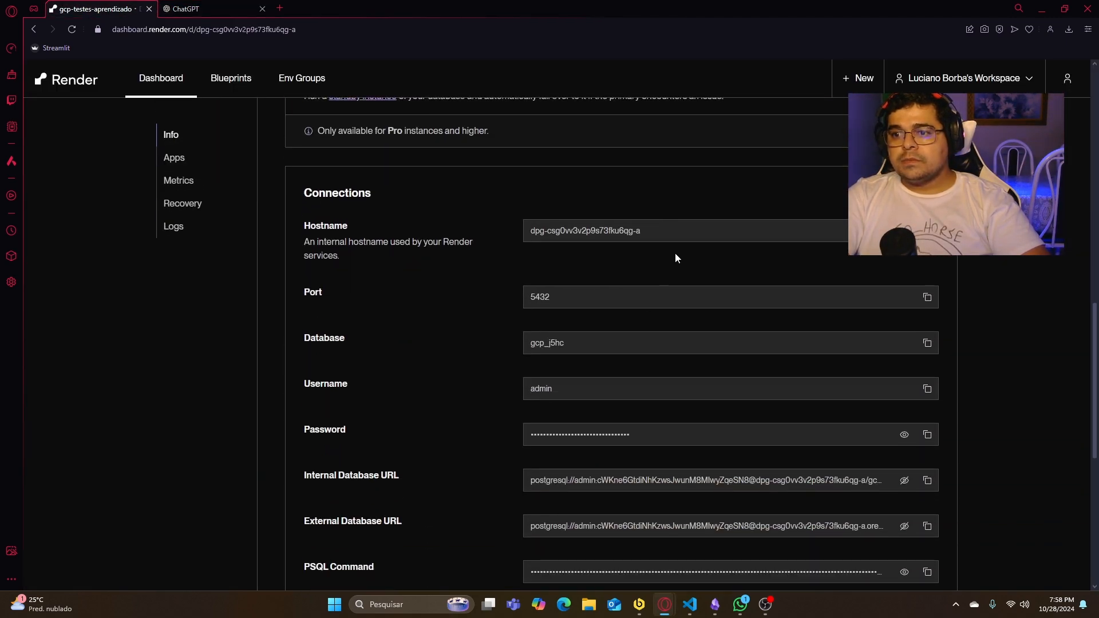
drag(647, 231, 530, 231)
scroll(692, 318, down, 2)
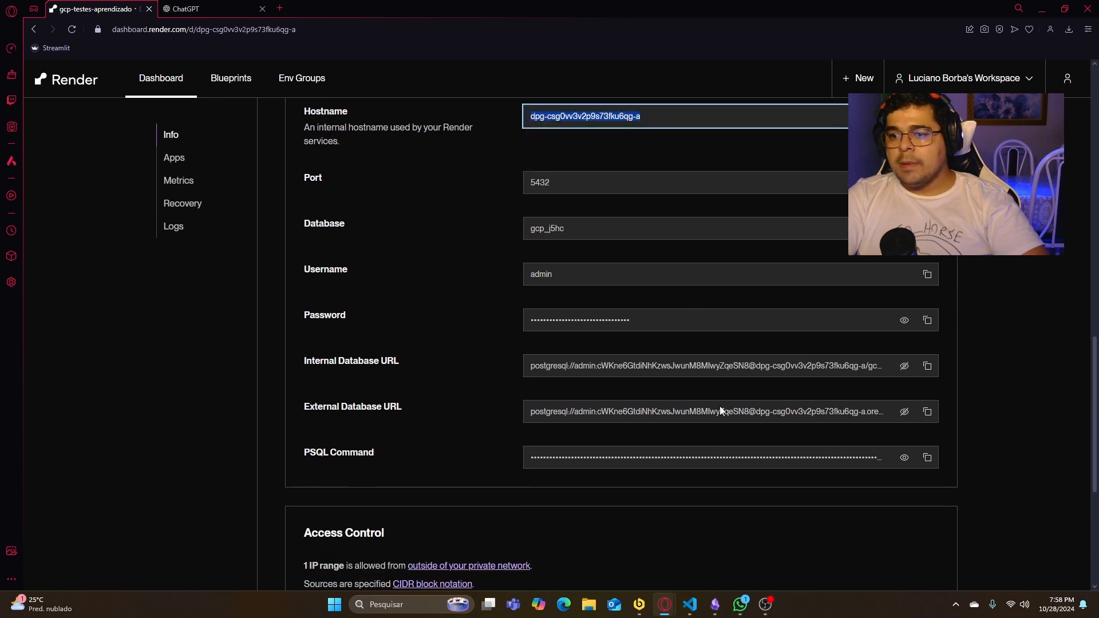
click(928, 419)
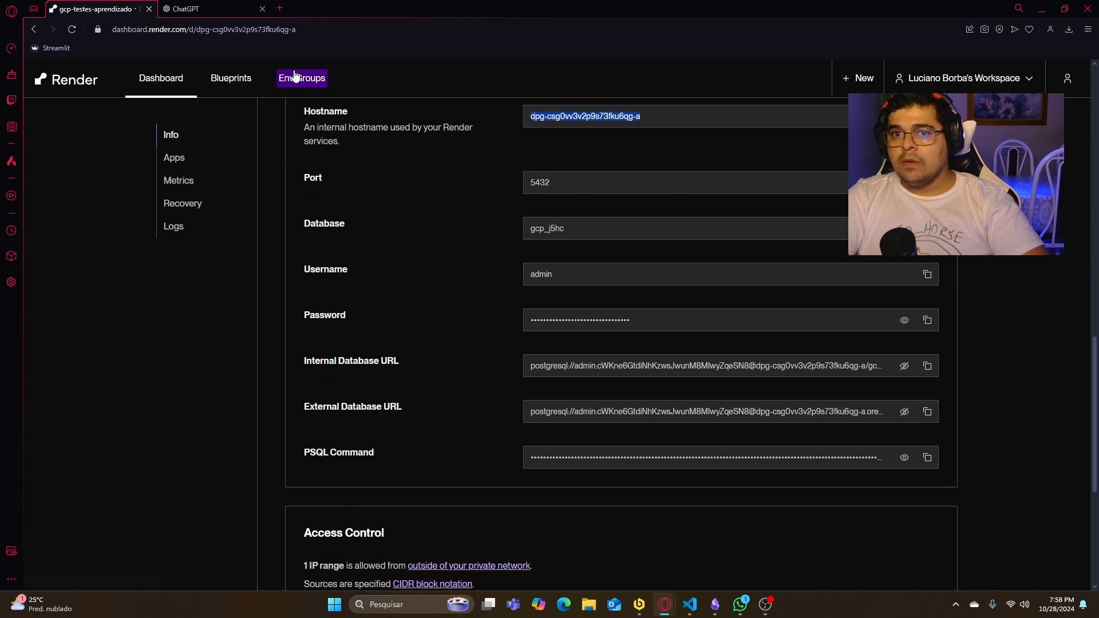
- Paste the external database URL, which contains the database password, into a new browser tab's address and copy the host-and-database part after the @
click(283, 11)
key(ctrl+v)
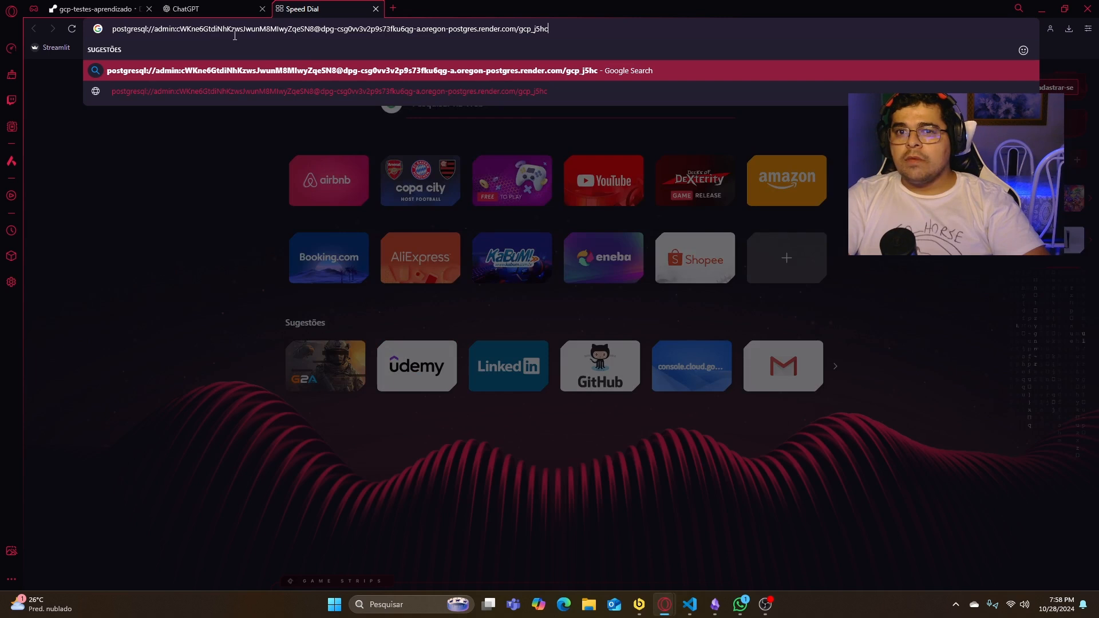
drag(115, 32, 320, 29)
click(549, 28)
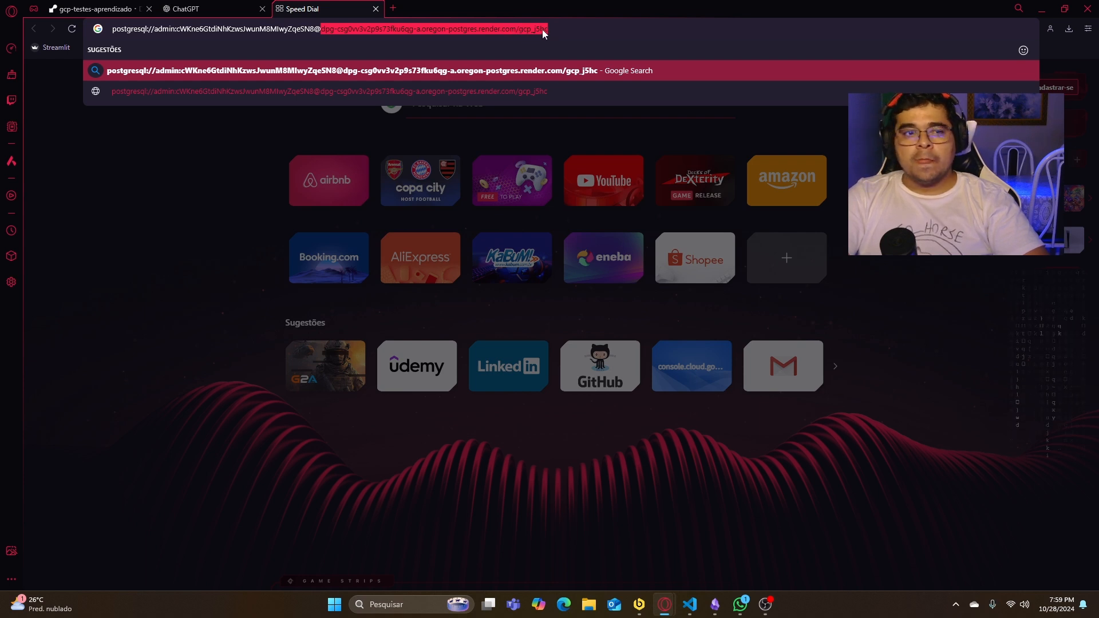
- Return to the Dataflow job form and replace some-host:5432/sampledb in the JDBC connection URL with the copied Render host and gcp_j5hc database
click(1046, 7)
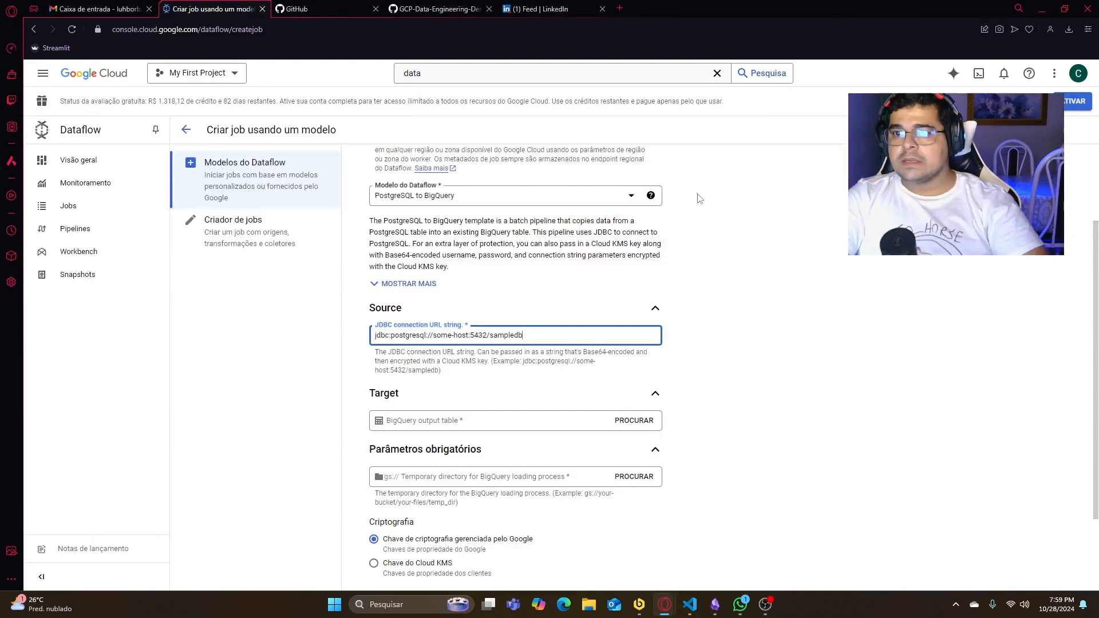
drag(551, 340, 438, 335)
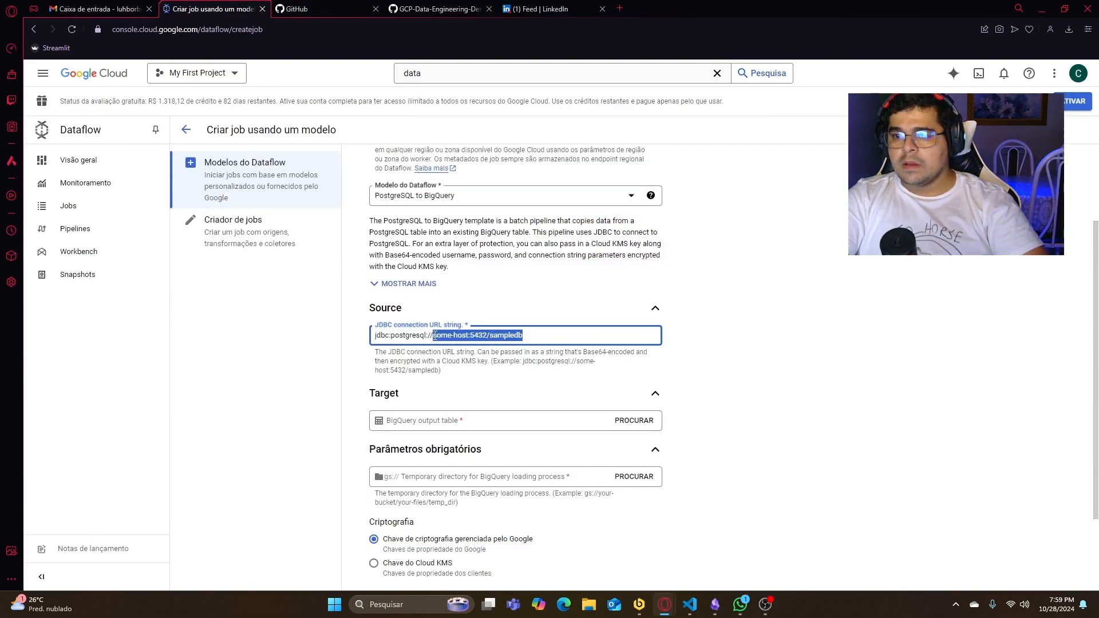
key(ctrl+v)
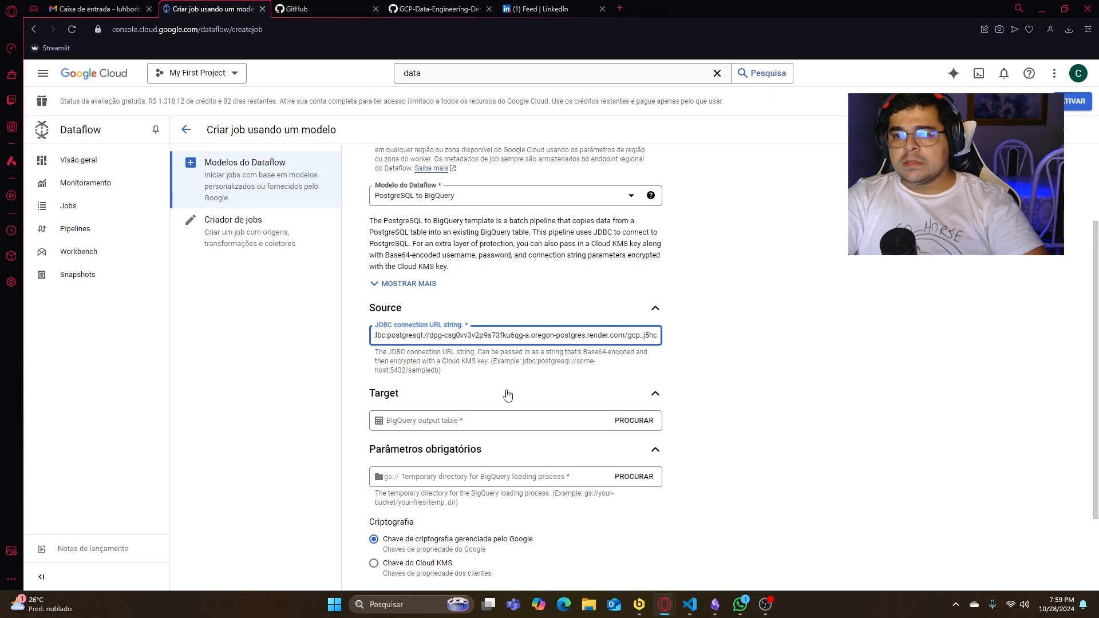
- Set the BigQuery output table to raw-funcionarios from the Testedataset dataset
click(630, 421)
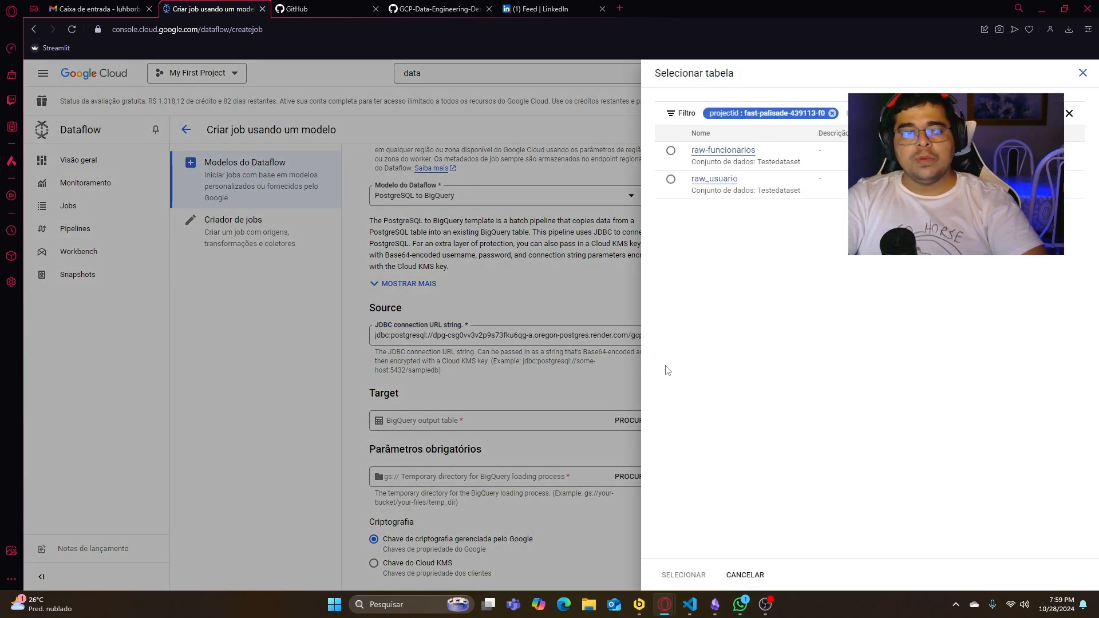
click(671, 151)
click(705, 580)
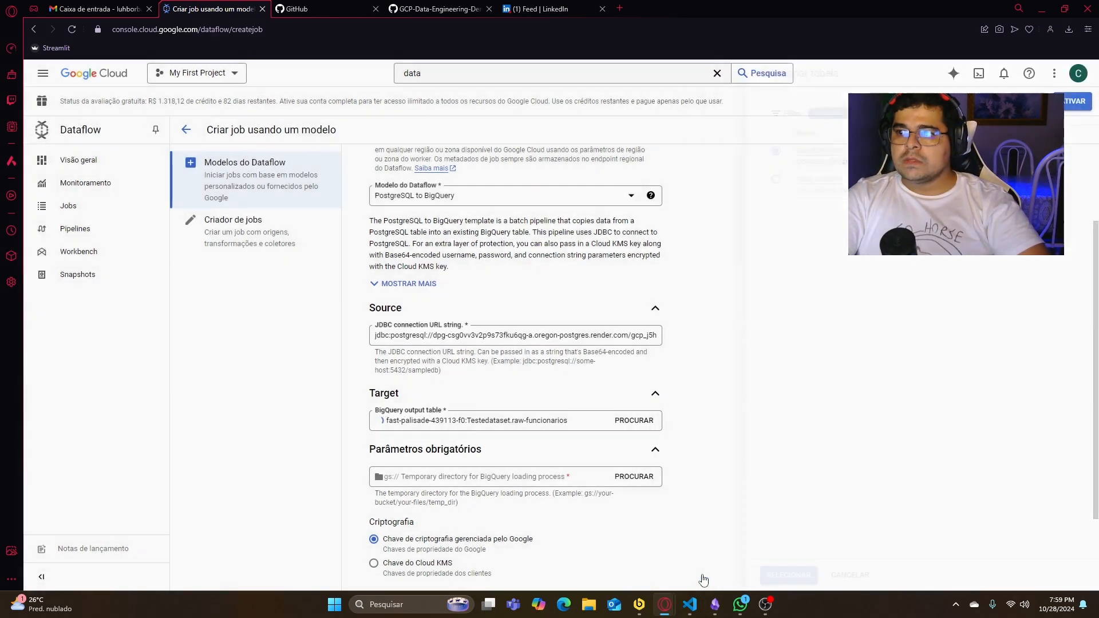
- Set the temporary directory for the BigQuery loading process to the temp/ folder in the testedataflow123 bucket
scroll(349, 426, down, 1)
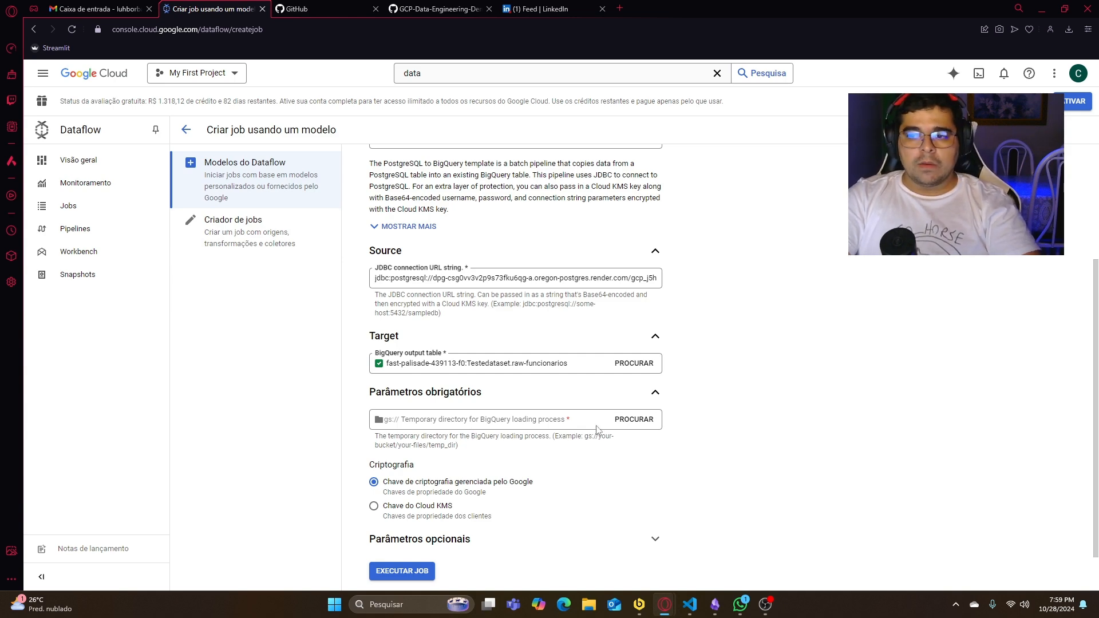
click(619, 420)
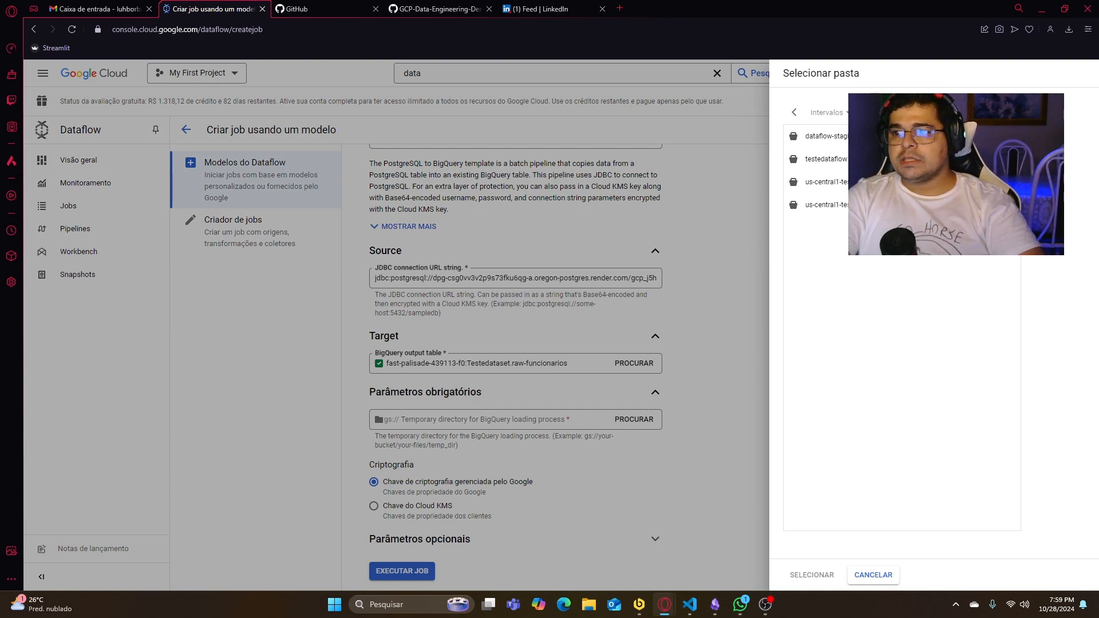
click(1010, 159)
click(815, 142)
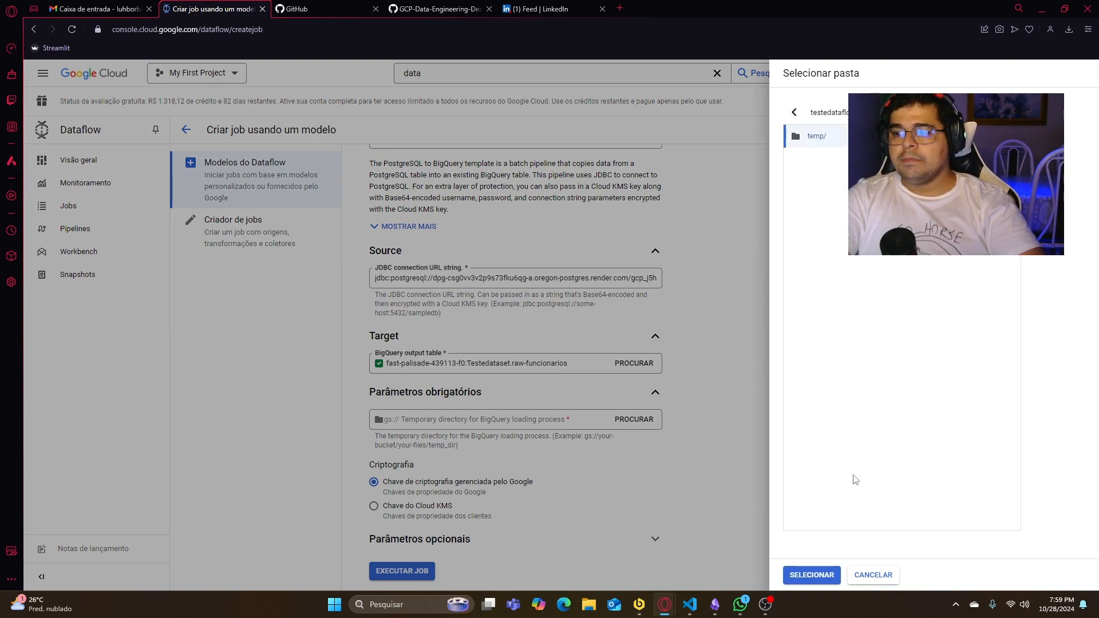
click(812, 575)
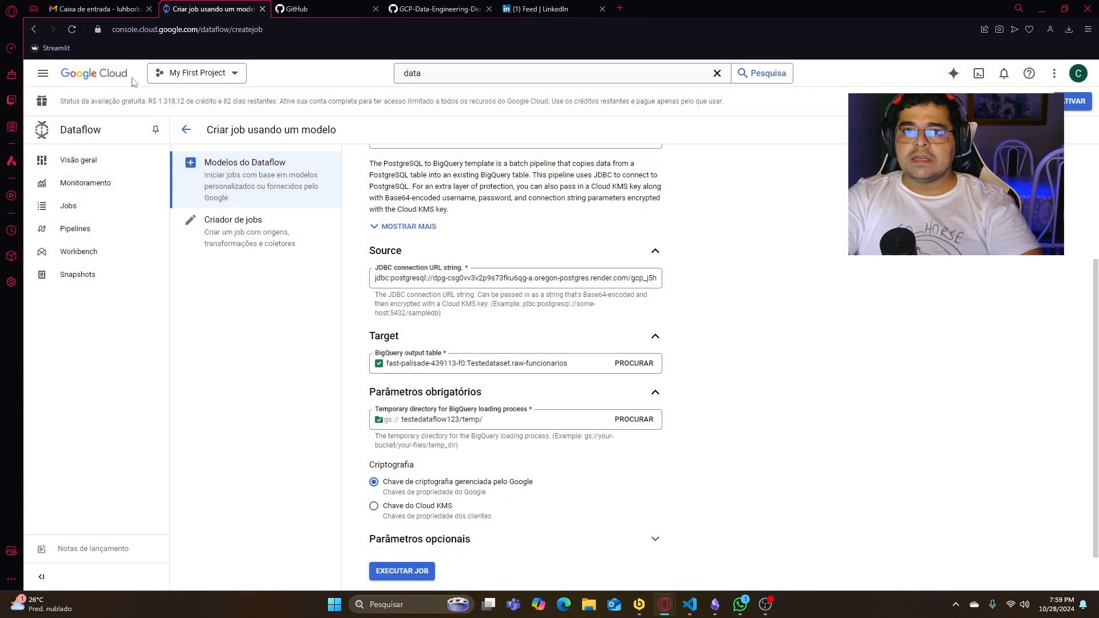
- Open the Google Cloud console in a new browser tab and search for Cloud Storage to open its bucket list
right_click(133, 81)
click(137, 89)
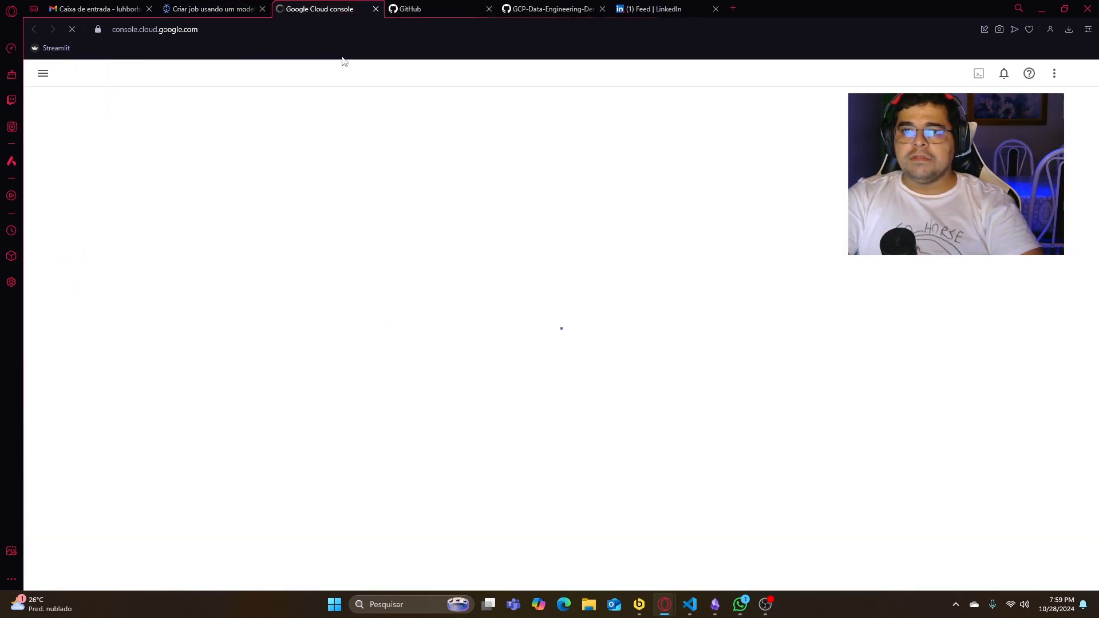
click(418, 69)
text(c)
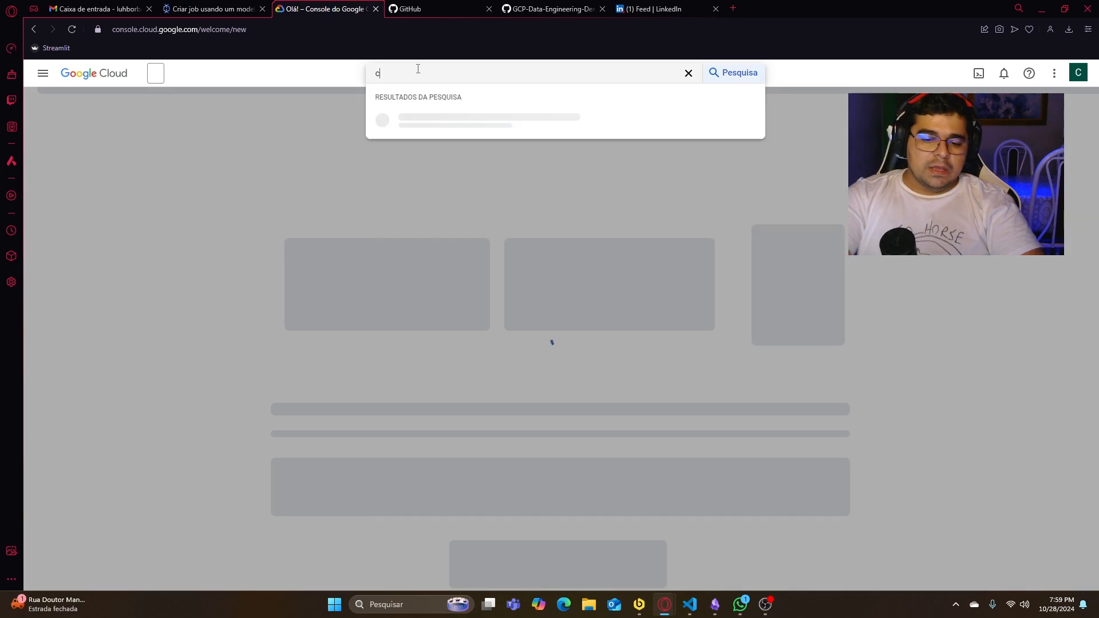
text(loud scheduler)
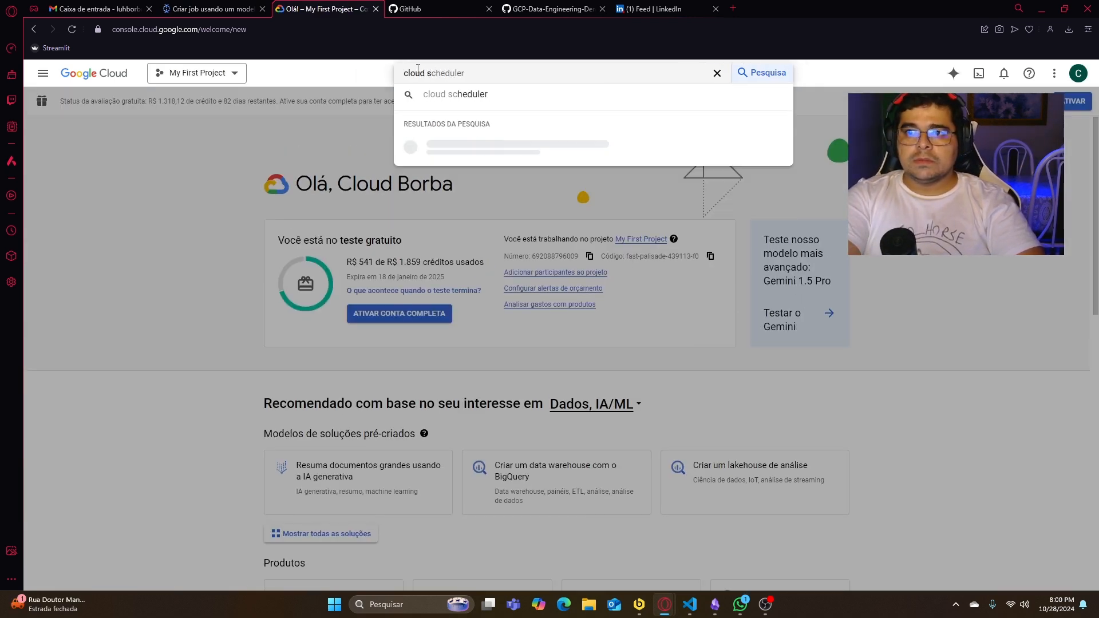
key(BackSpace)
text(to)
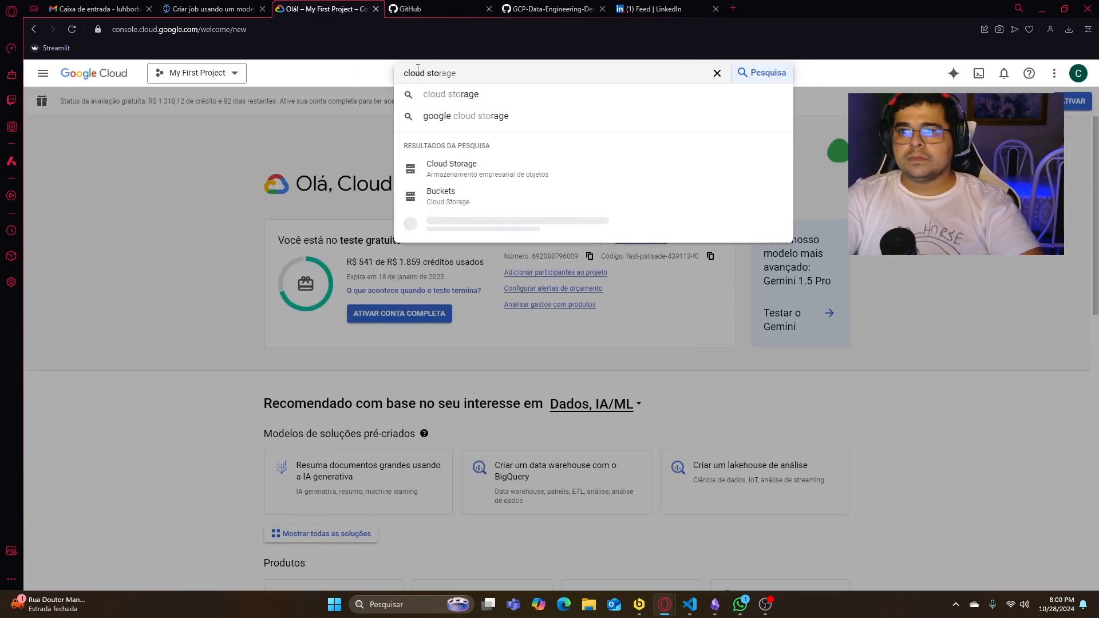
click(446, 168)
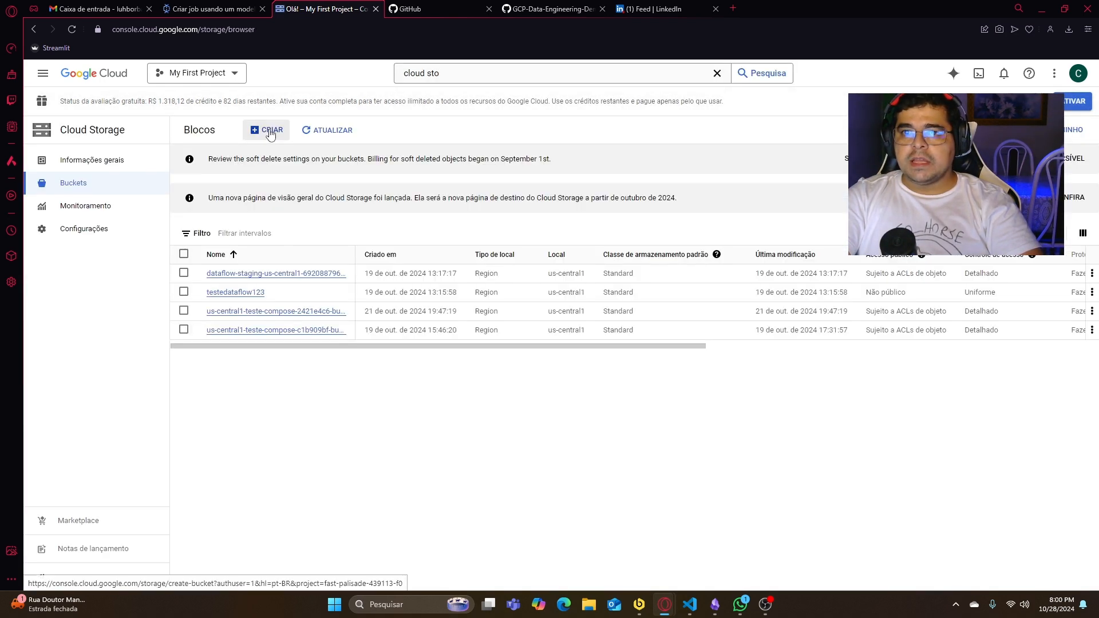
- Look over the bucket creation form and return to the bucket list without creating a bucket
click(272, 134)
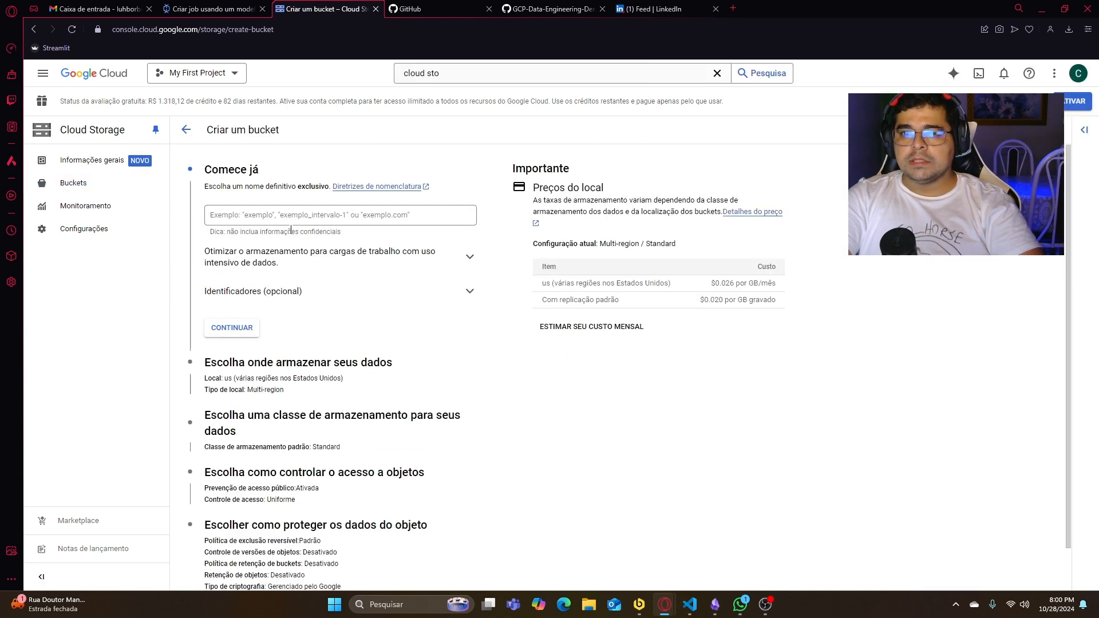
scroll(299, 255, down, 3)
scroll(305, 276, up, 3)
click(191, 134)
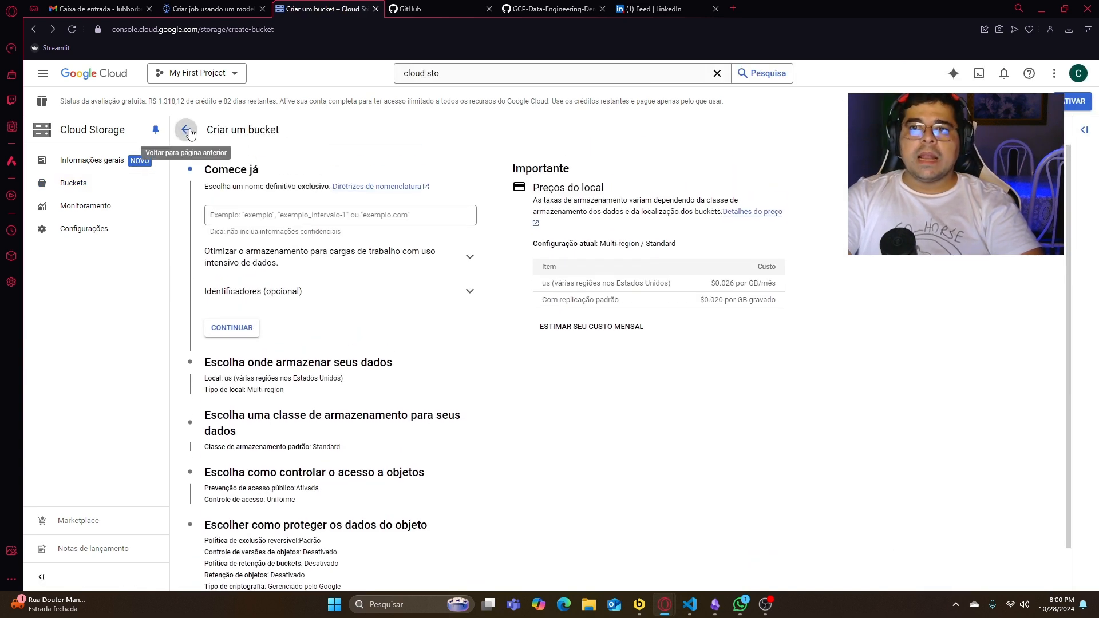
- Inspect the testedataflow123 bucket and its temp/ folder, and go back to the bucket list
click(249, 291)
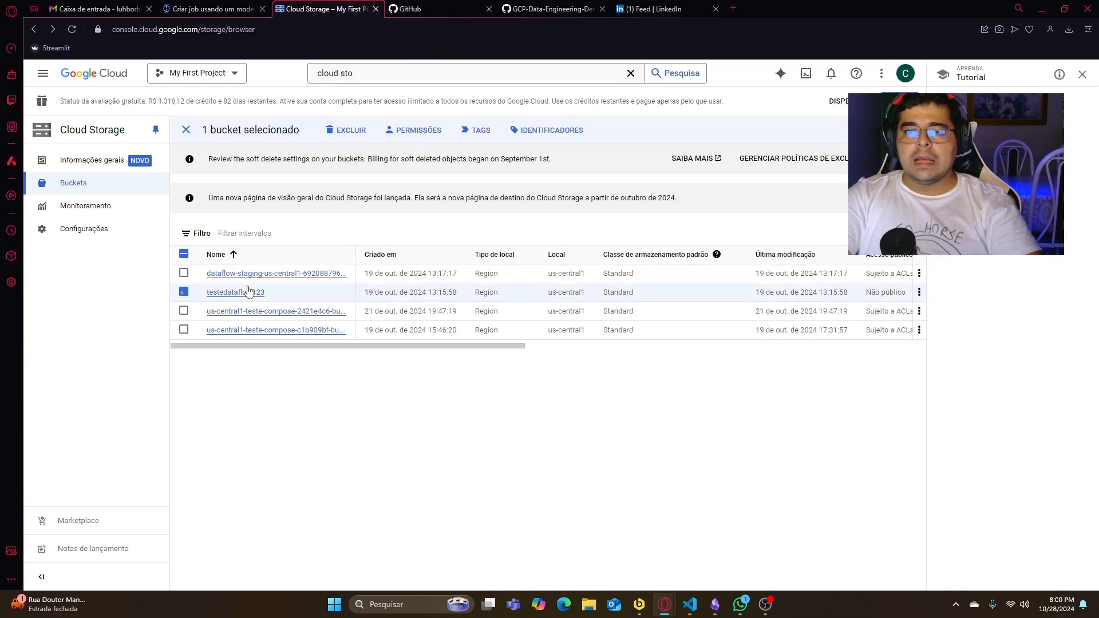
click(246, 293)
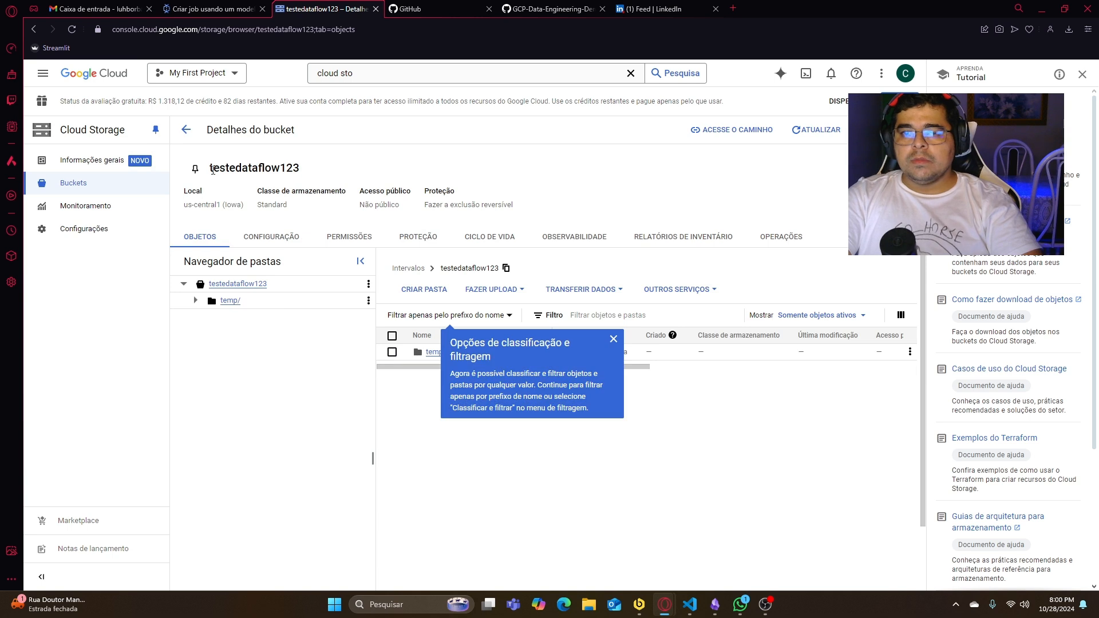
drag(300, 169, 213, 169)
click(229, 302)
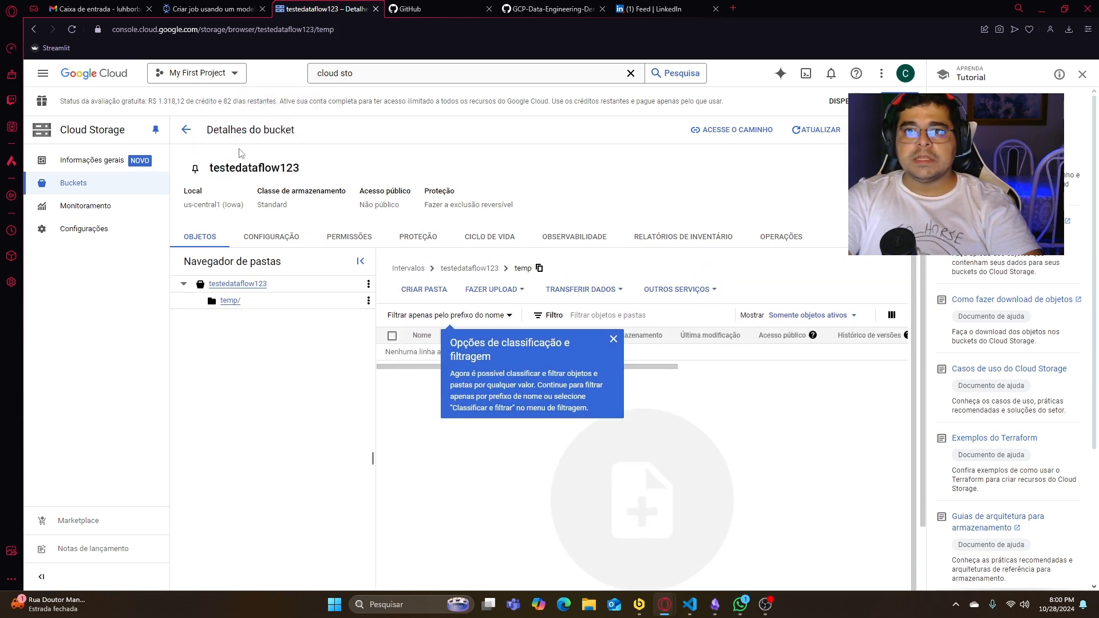
click(193, 131)
- Return to the Dataflow job form, expand its optional parameters and review the JDBC connection and query fields
click(212, 9)
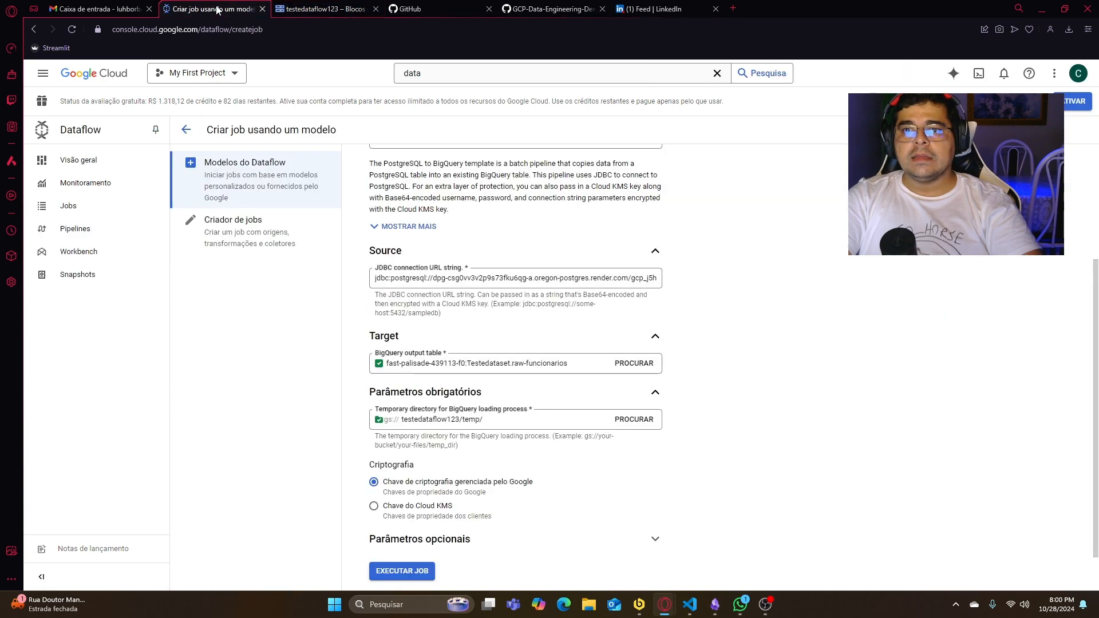
scroll(481, 255, down, 1)
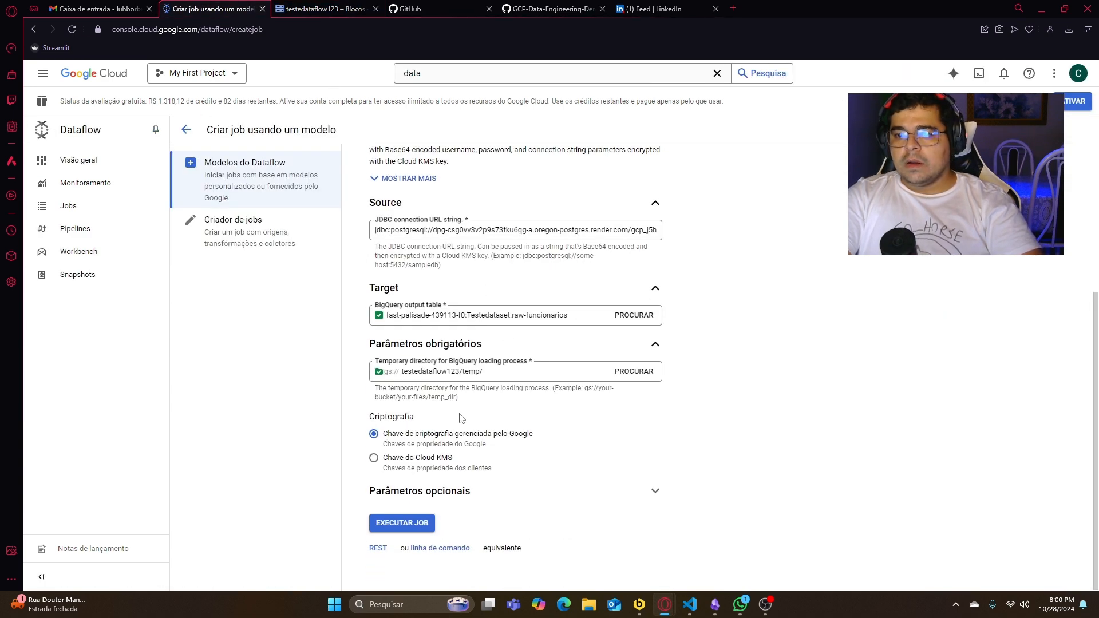
click(656, 493)
scroll(664, 378, down, 3)
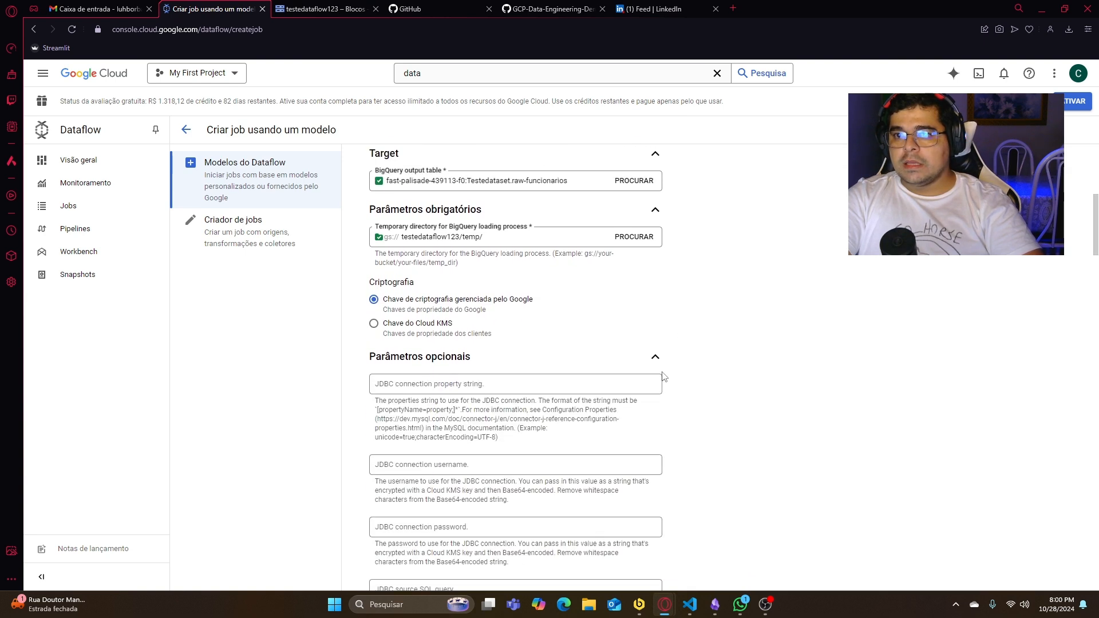
scroll(664, 377, up, 1)
scroll(611, 378, up, 1)
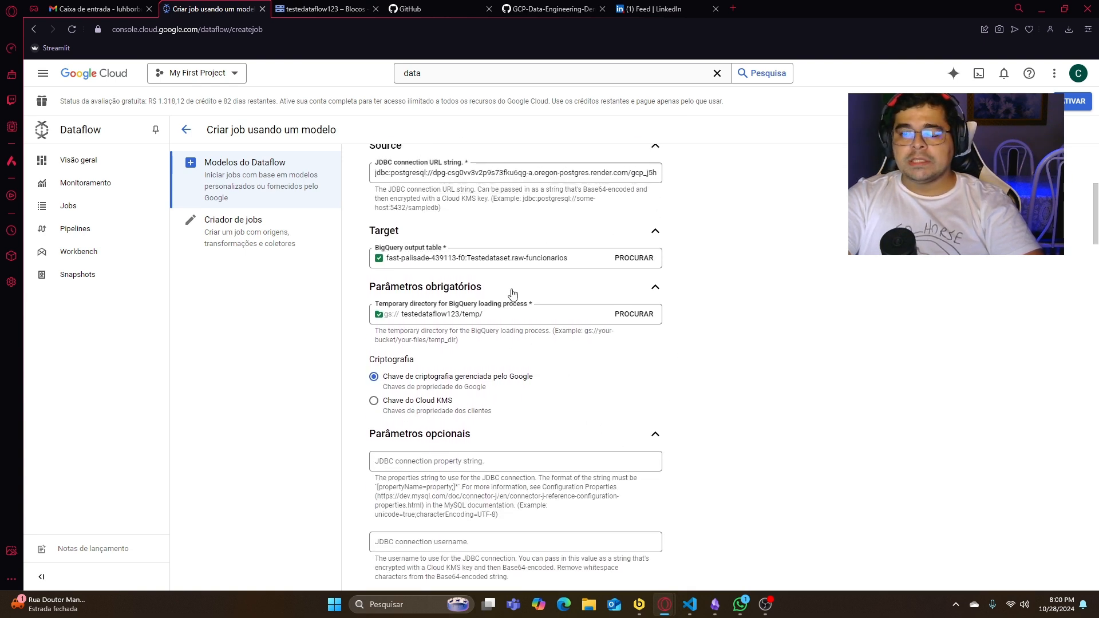
scroll(507, 312, down, 2)
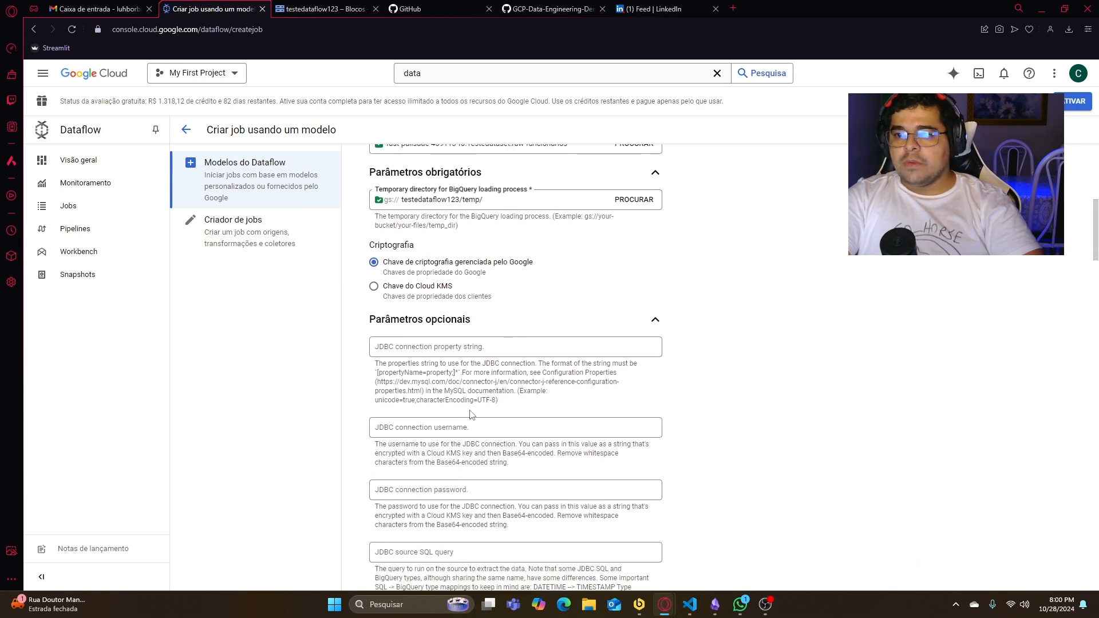
scroll(459, 446, down, 2)
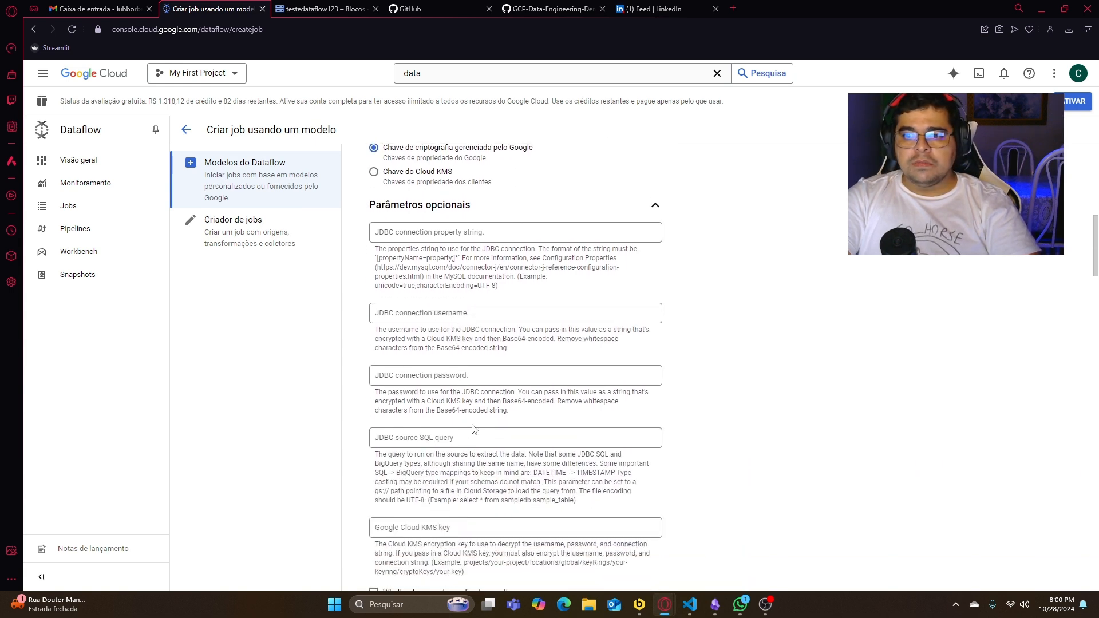
scroll(531, 422, down, 1)
scroll(531, 421, up, 1)
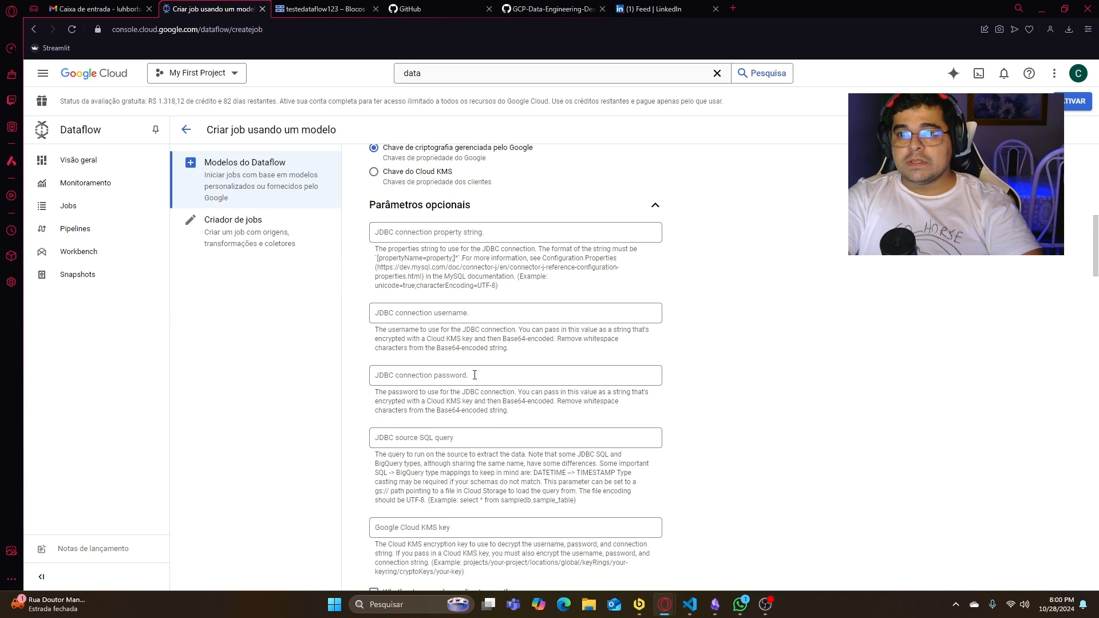
- Set the JDBC connection username to admin, copied from the database details in the Render dashboard
click(425, 315)
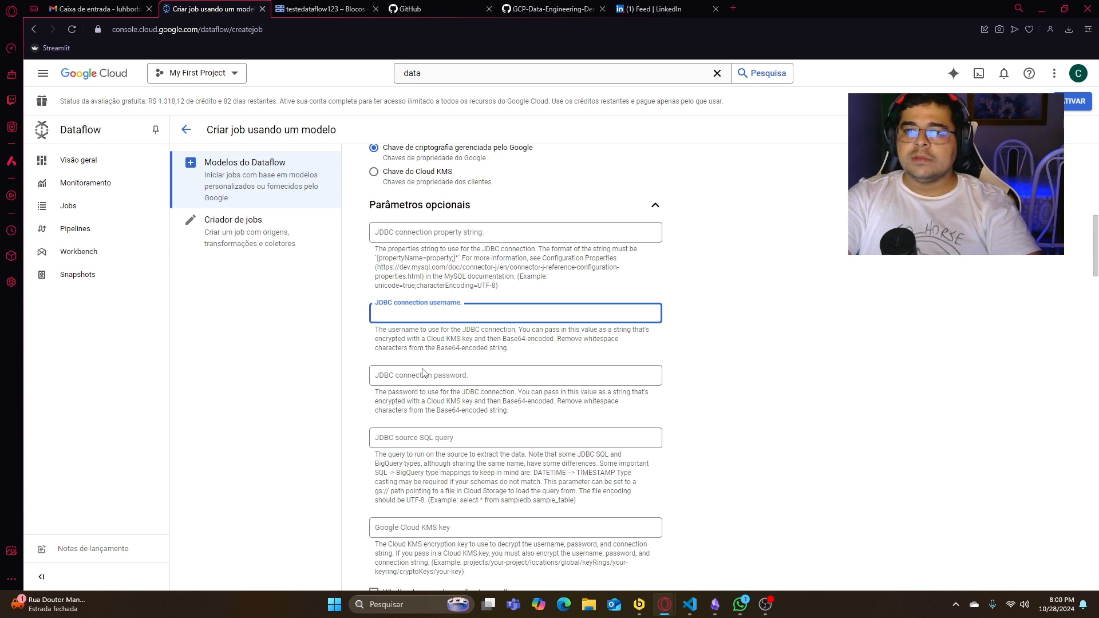
scroll(548, 358, up, 1)
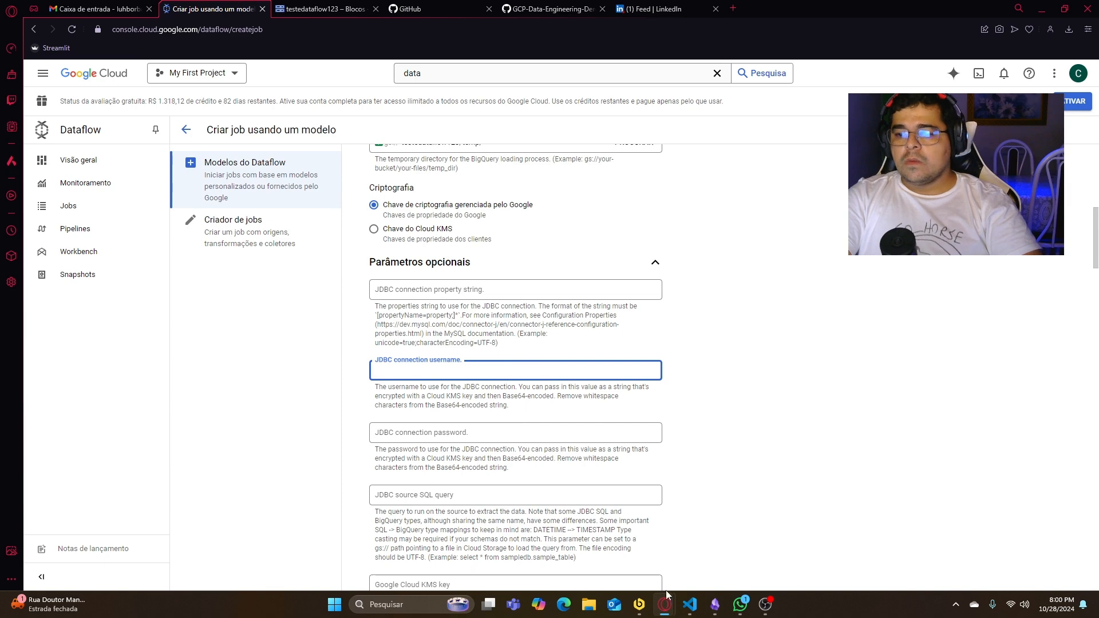
mouse_move(670, 612)
click(684, 549)
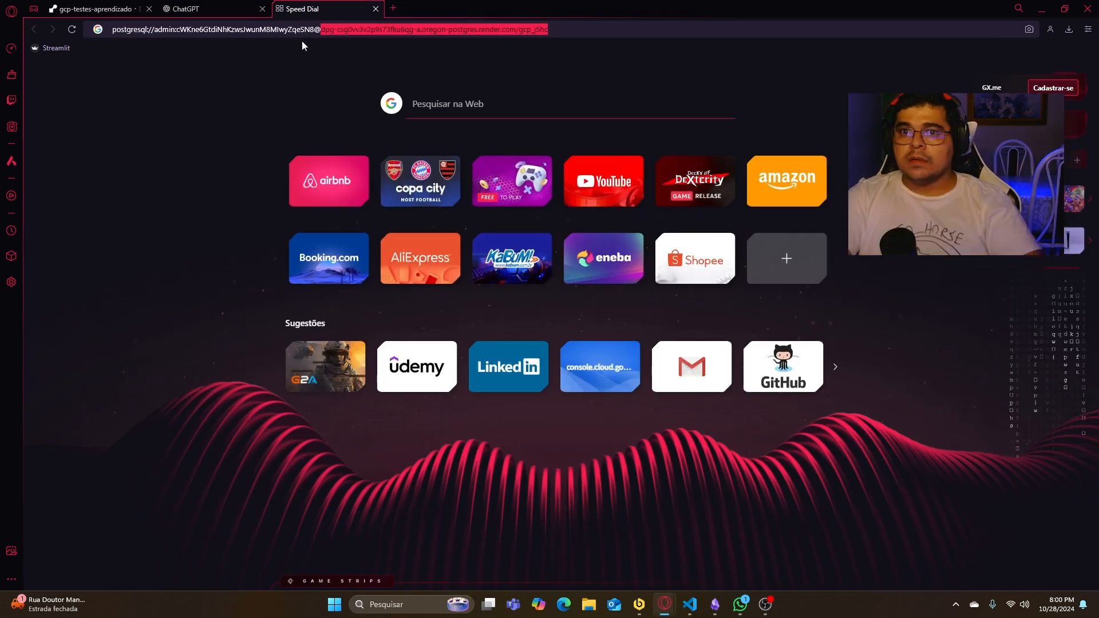
click(196, 6)
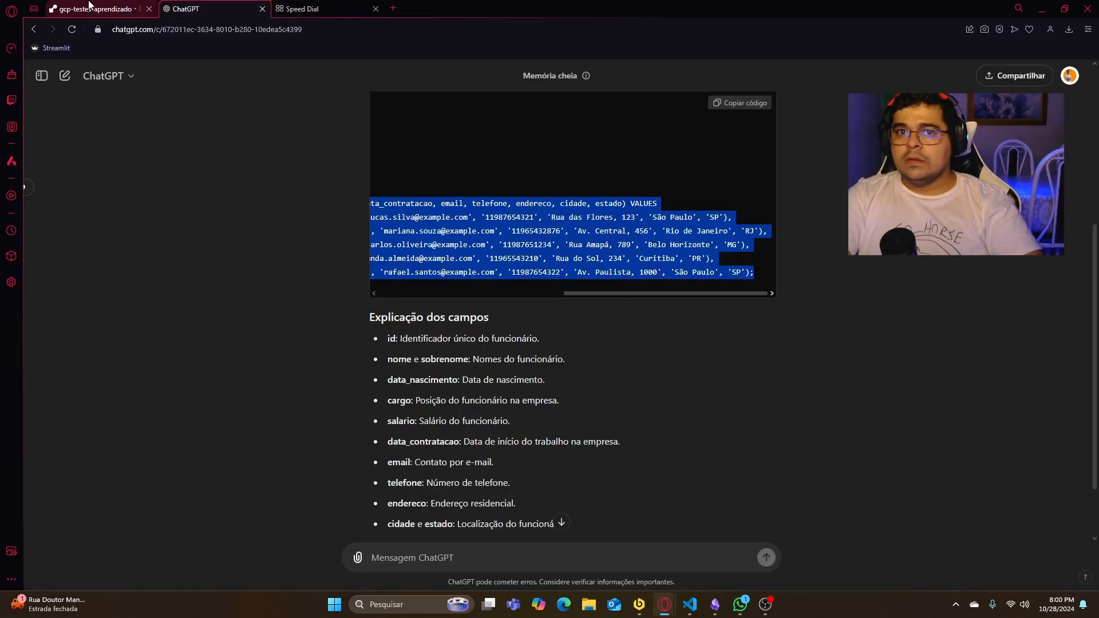
click(95, 9)
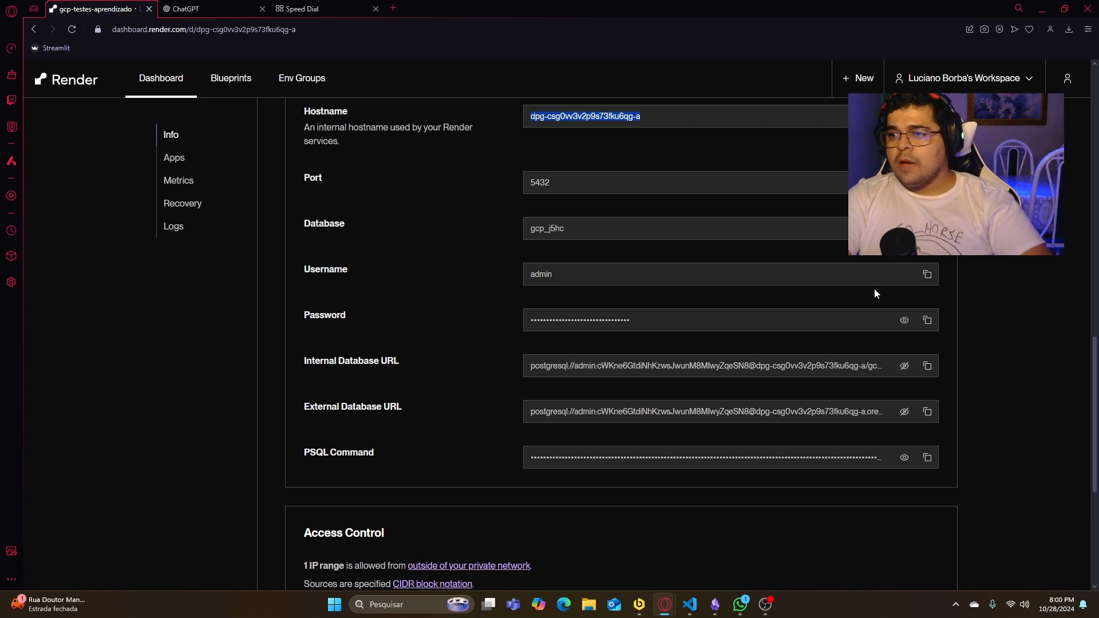
click(927, 275)
click(1042, 8)
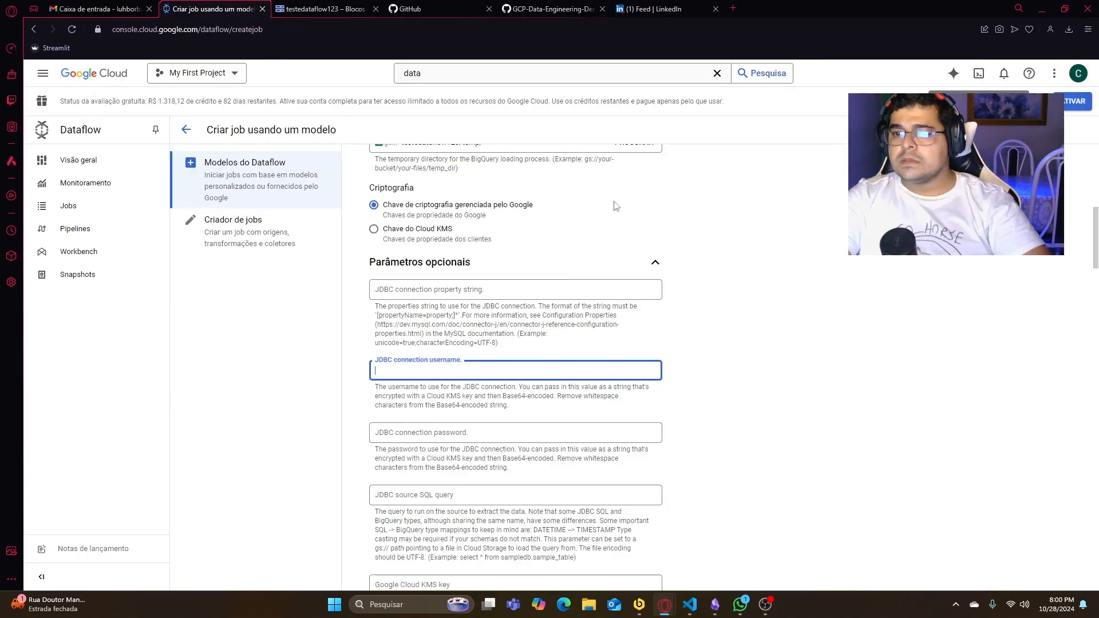
key(ctrl+v)
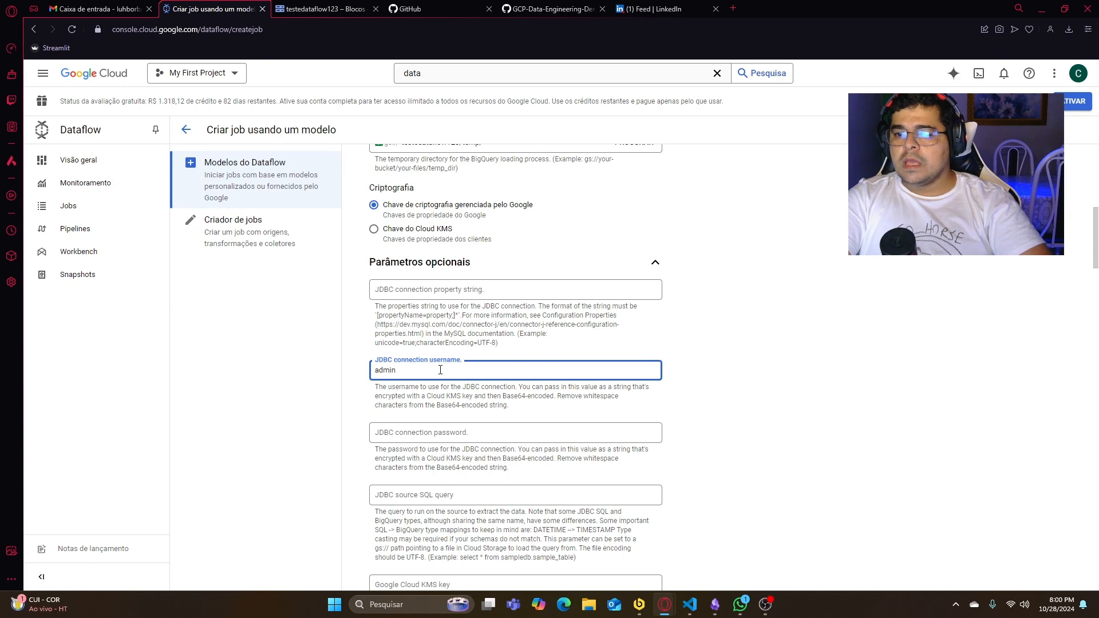
- Copy the database password from the Render dashboard and paste it as the JDBC connection password in the Dataflow form
key(alt+Tab)
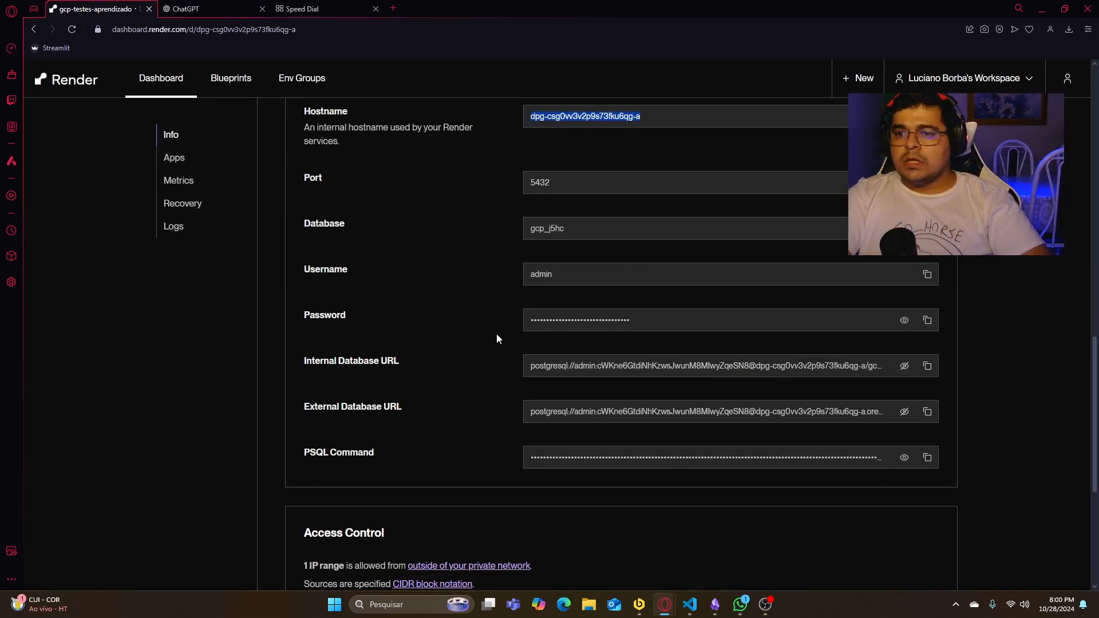
click(934, 321)
key(alt+Tab)
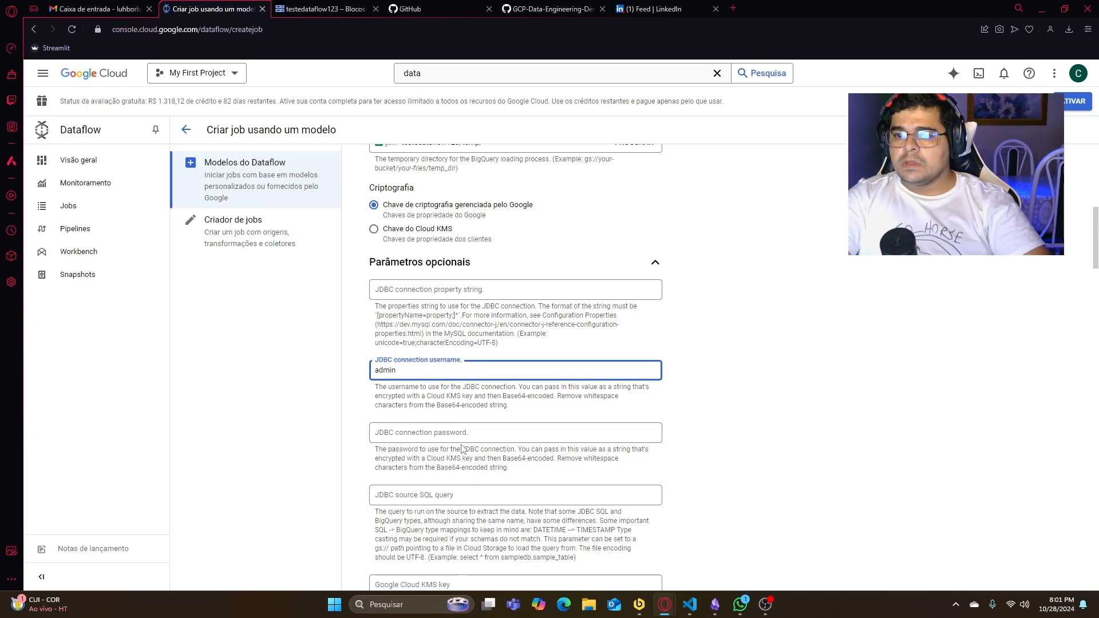
click(486, 433)
key(ctrl+v)
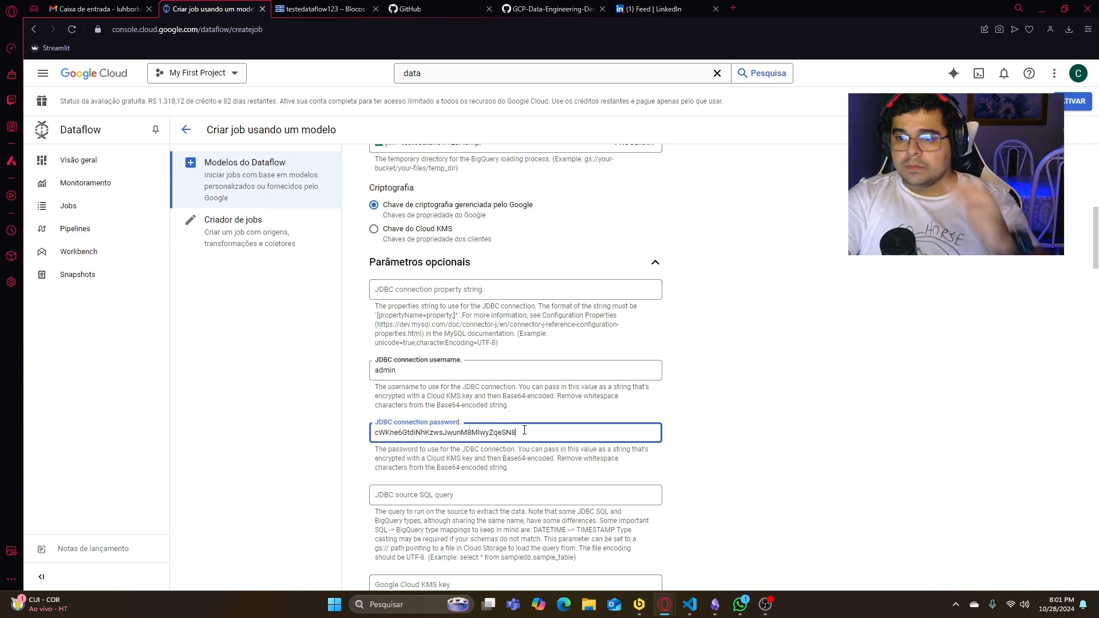
- Set the JDBC source SQL query to SELECT * FROM funcionarios, copying the table name from Beekeeper Studio
scroll(524, 430, down, 1)
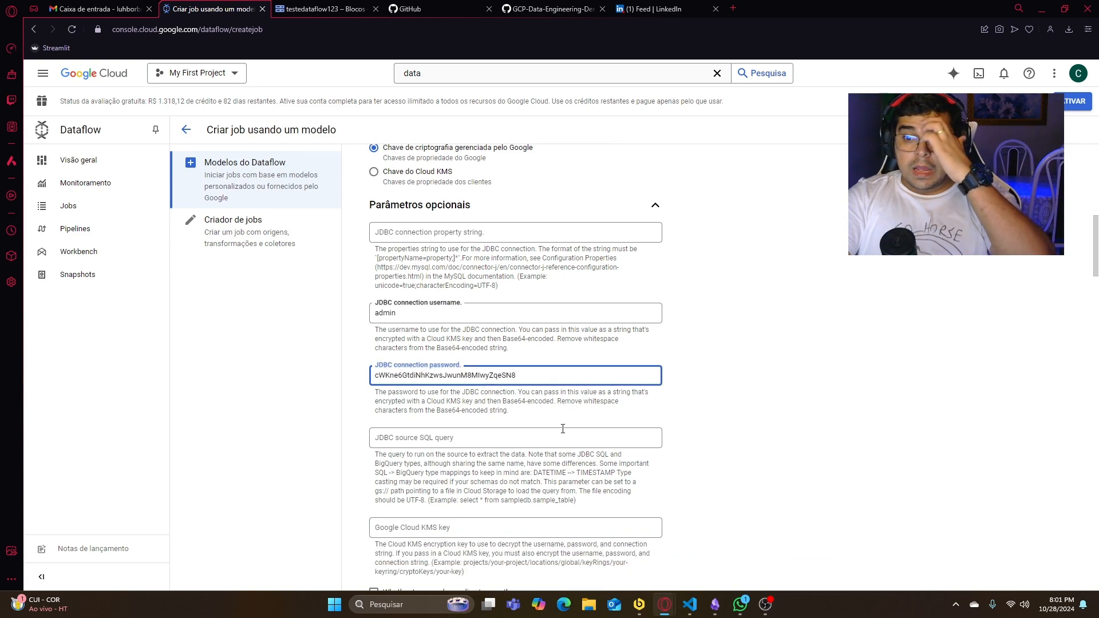
click(510, 440)
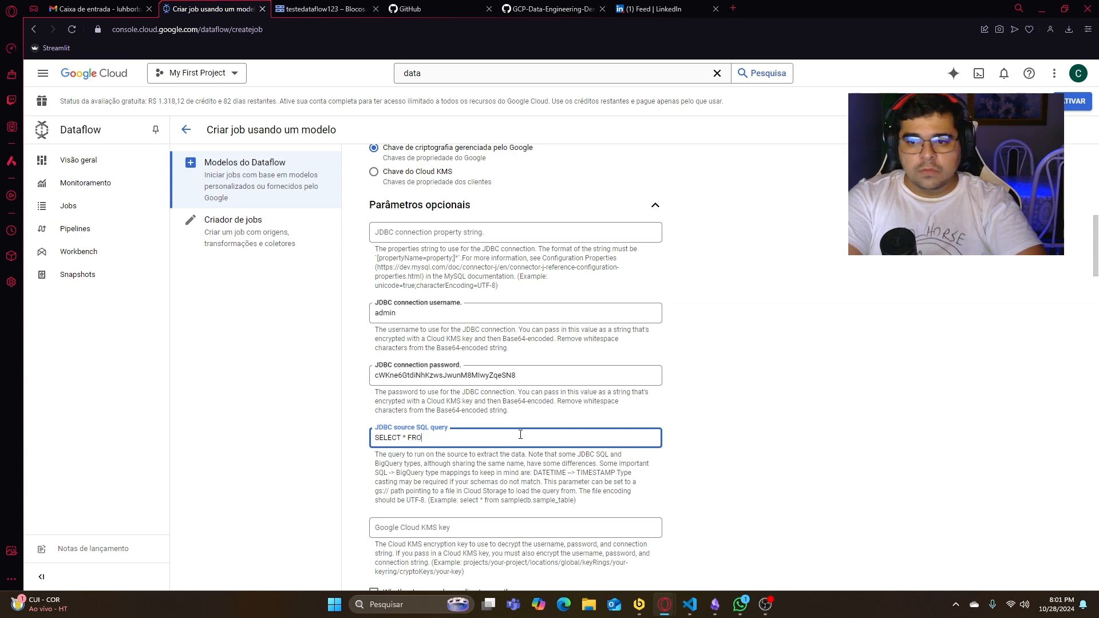
click(640, 604)
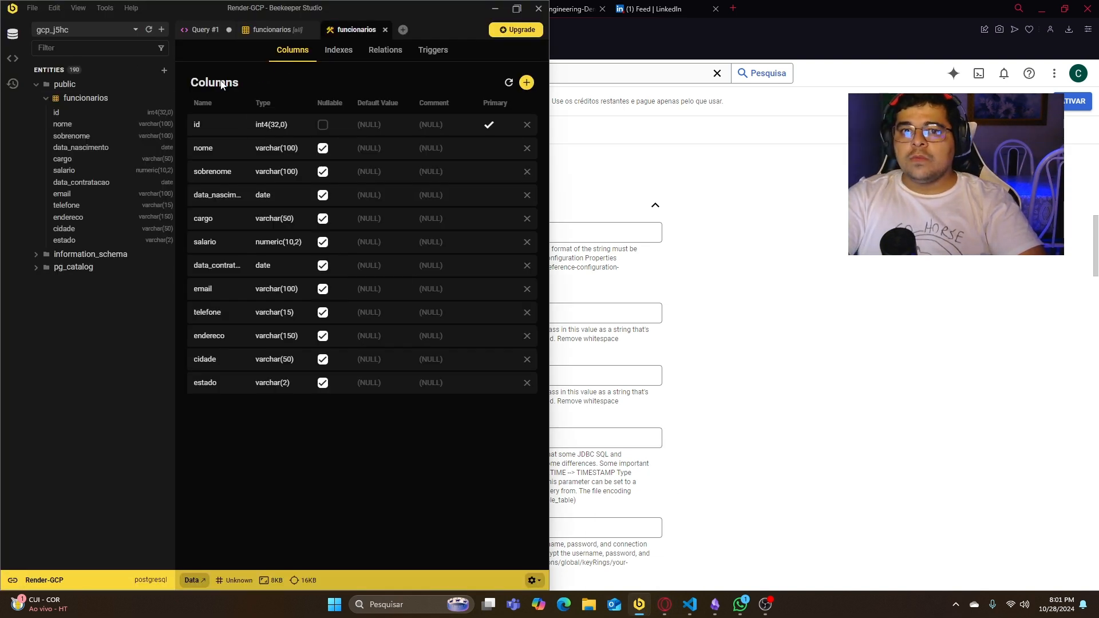
right_click(106, 98)
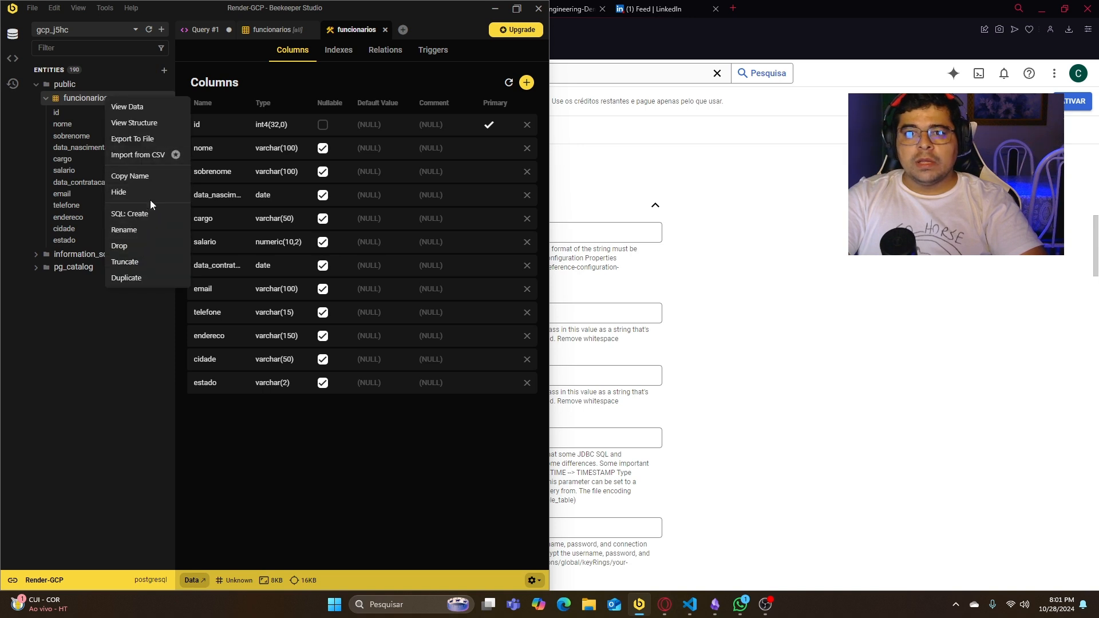
click(153, 178)
click(819, 298)
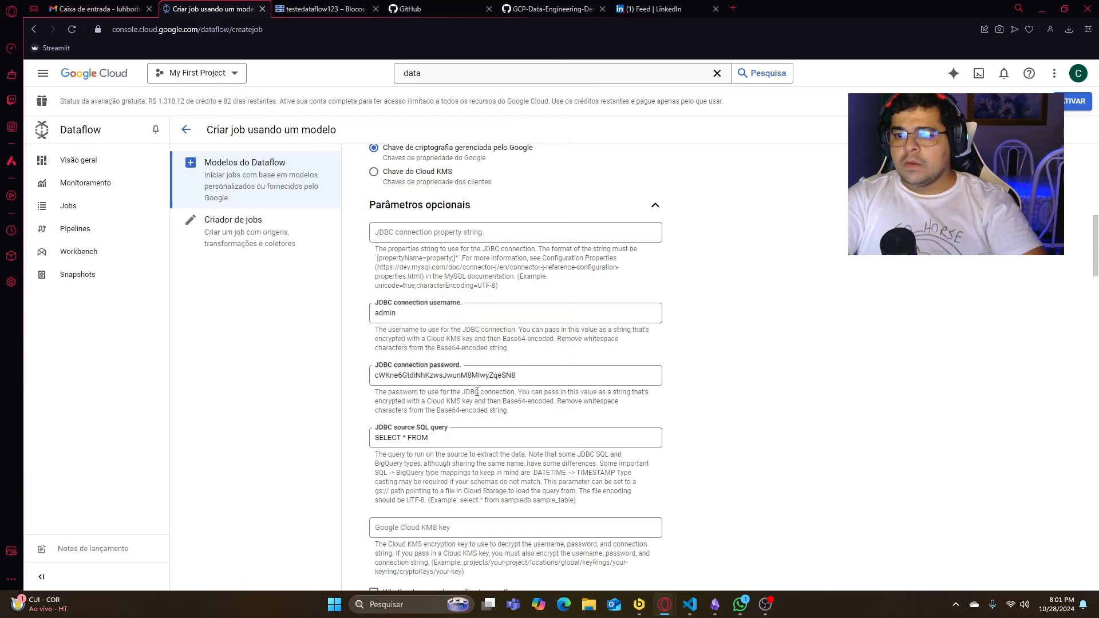
click(468, 445)
key(ctrl+v)
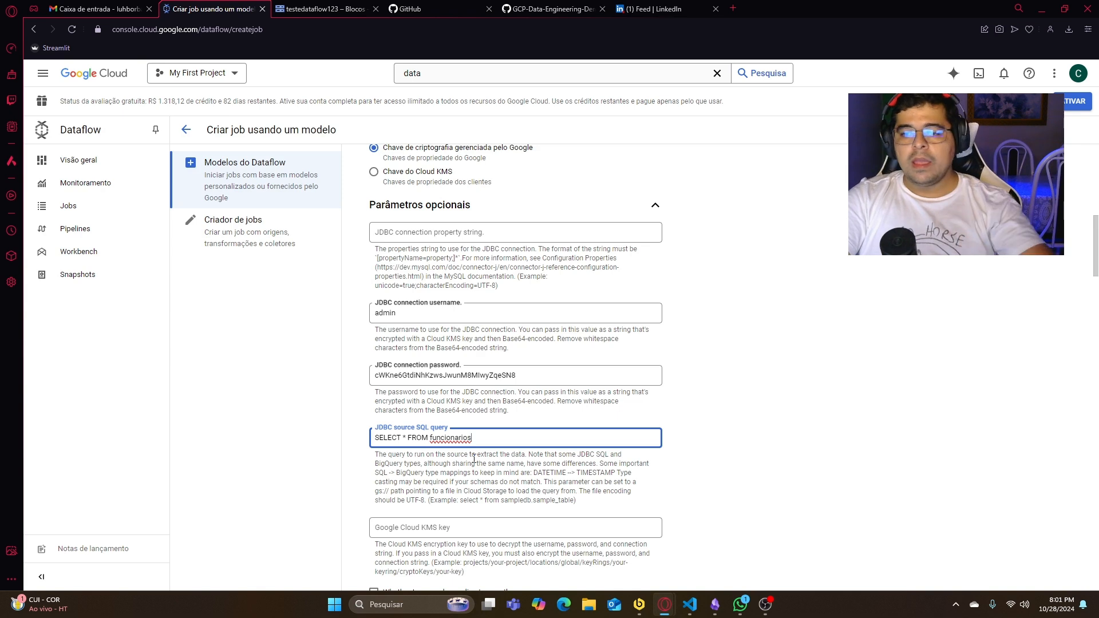
scroll(473, 458, down, 2)
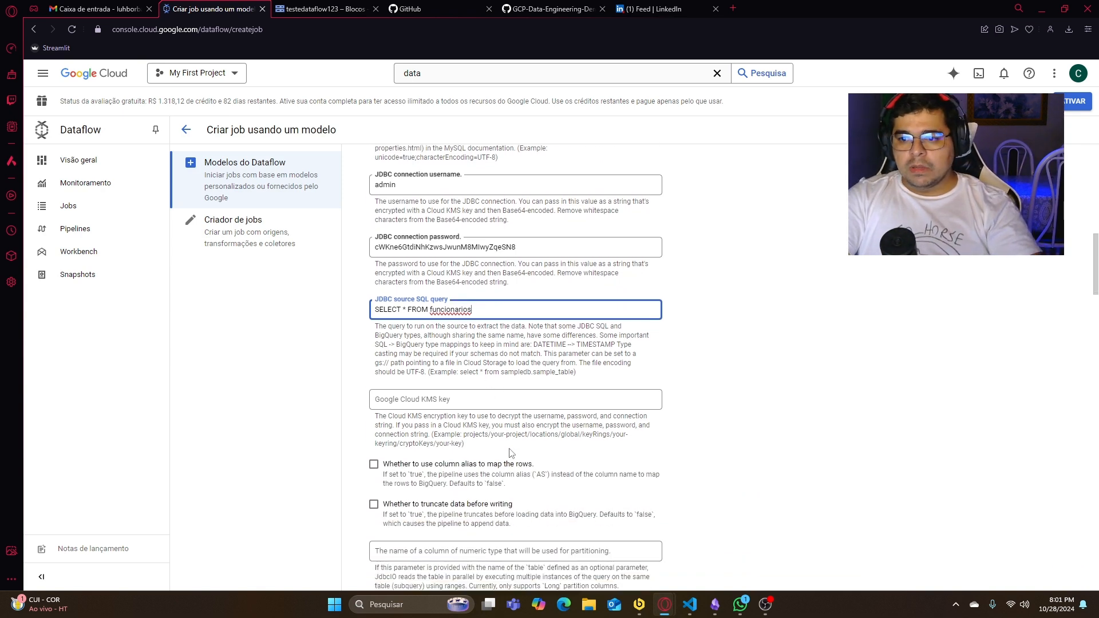
scroll(512, 454, down, 1)
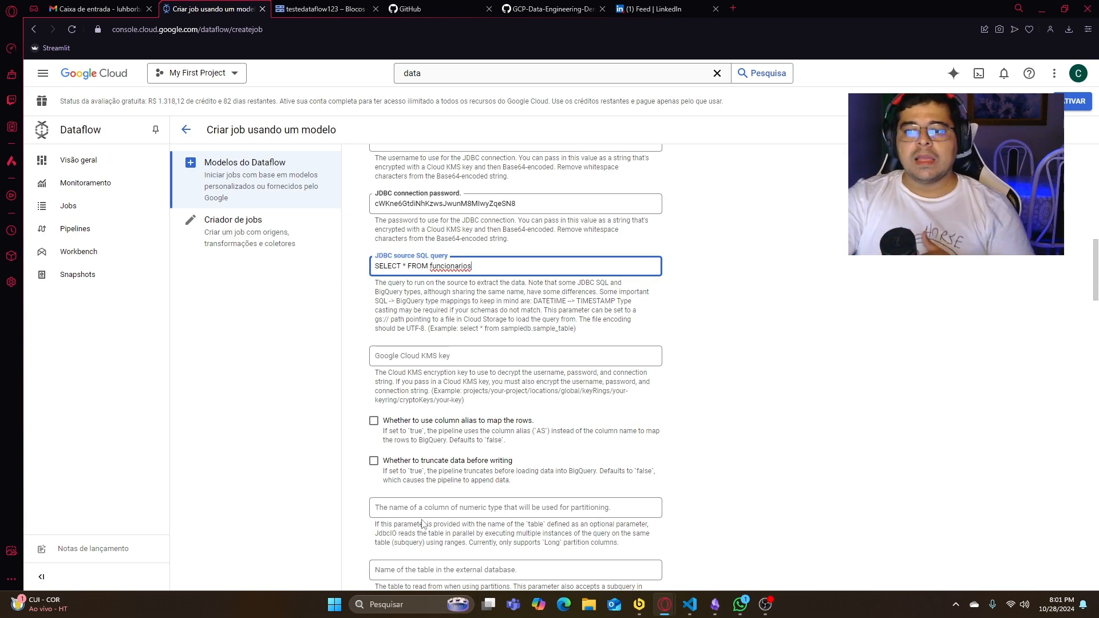
- Leave the remaining optional parameters at their defaults and run the Dataflow job
scroll(412, 463, down, 4)
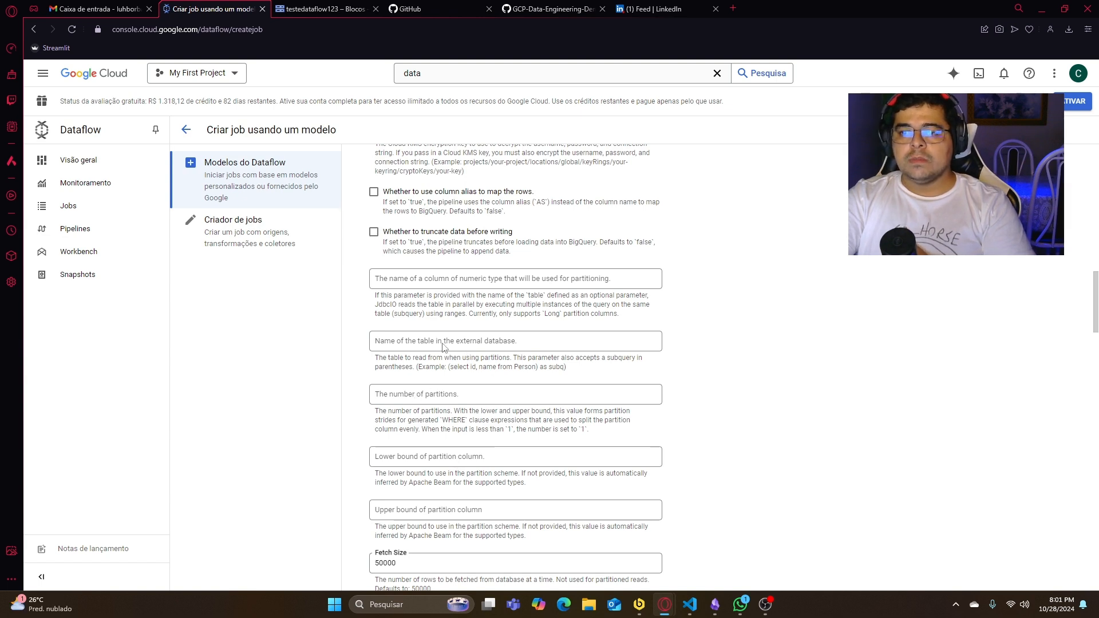
scroll(481, 342, down, 1)
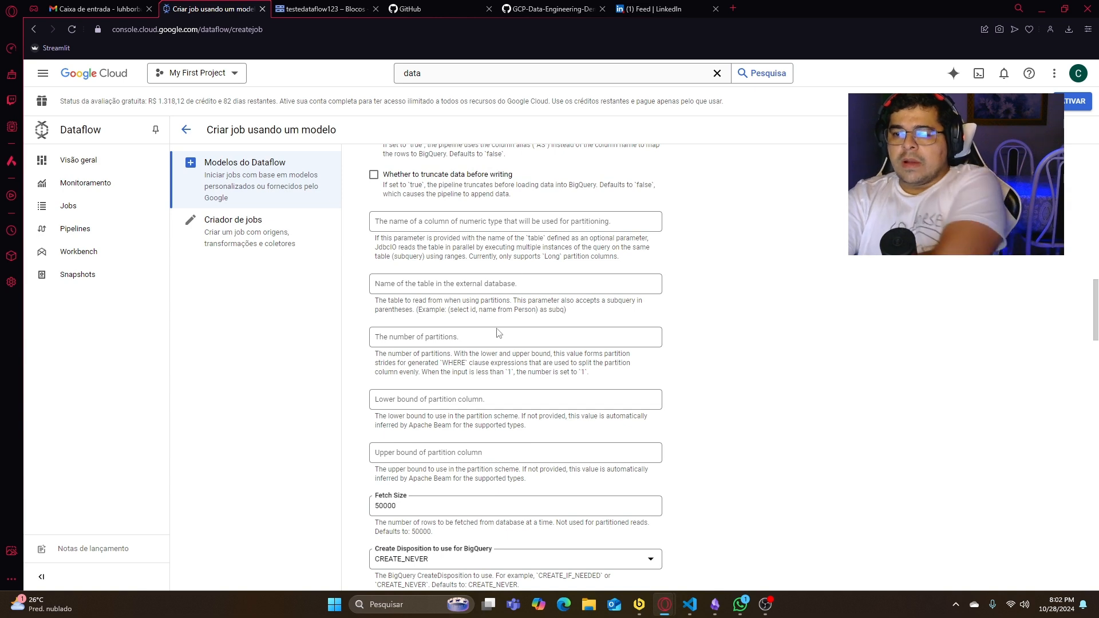
scroll(496, 333, down, 2)
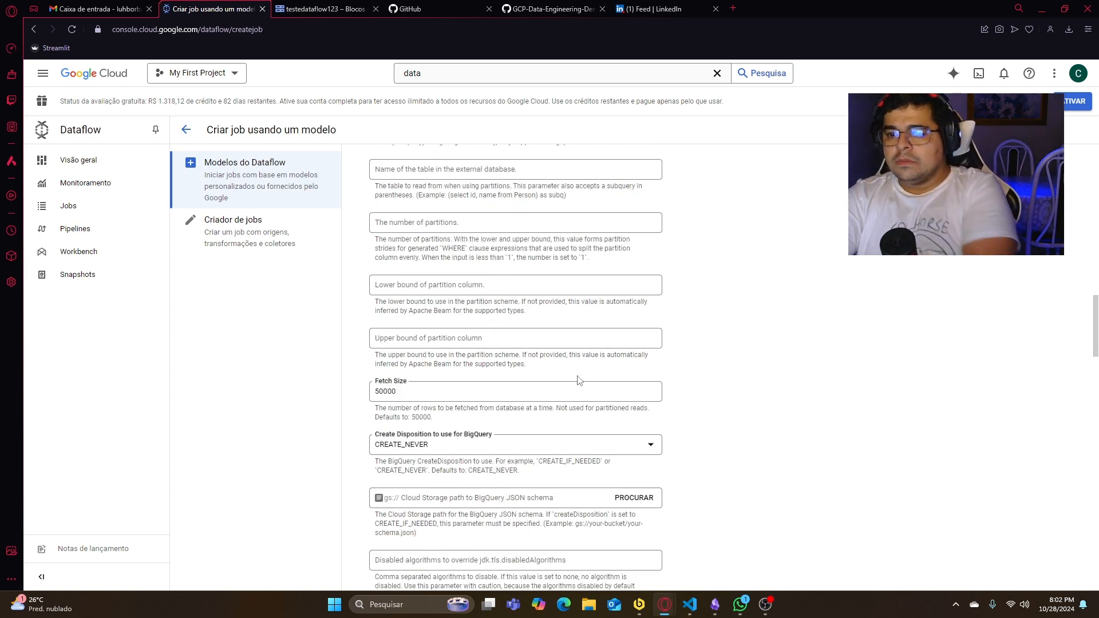
scroll(578, 379, down, 3)
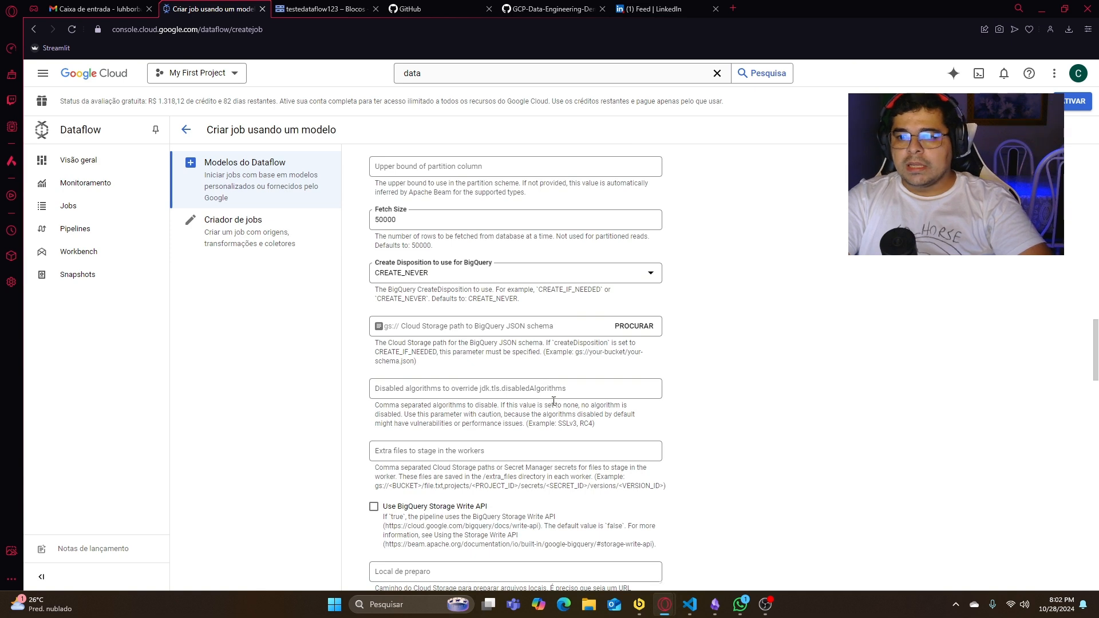
scroll(554, 401, down, 1)
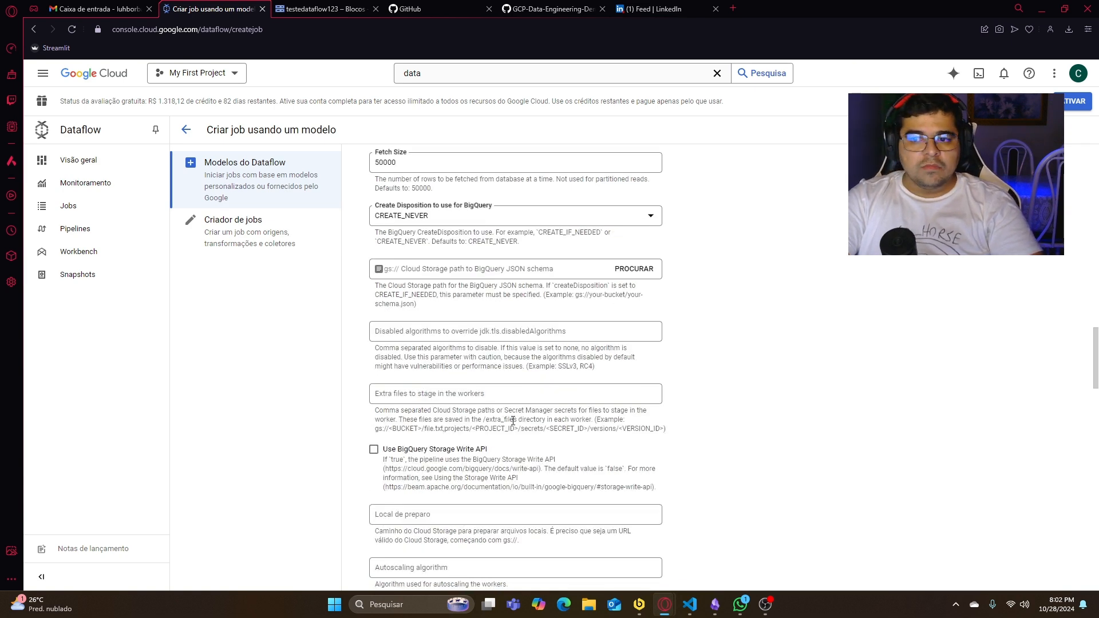
scroll(519, 418, down, 1)
scroll(500, 434, down, 1)
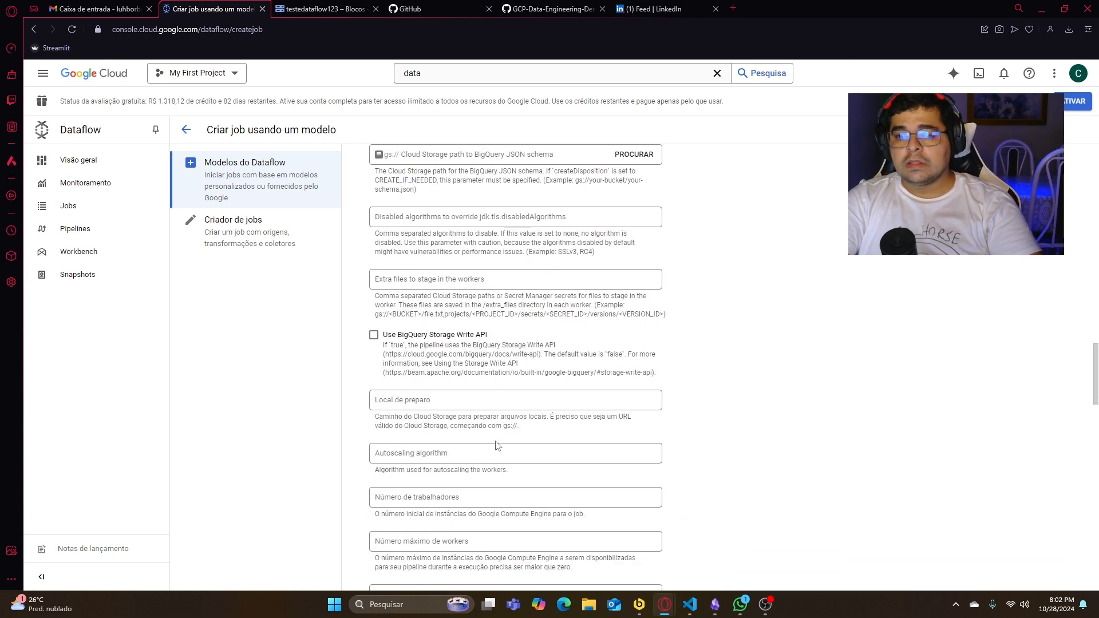
scroll(493, 444, down, 1)
scroll(497, 423, down, 3)
scroll(497, 423, down, 5)
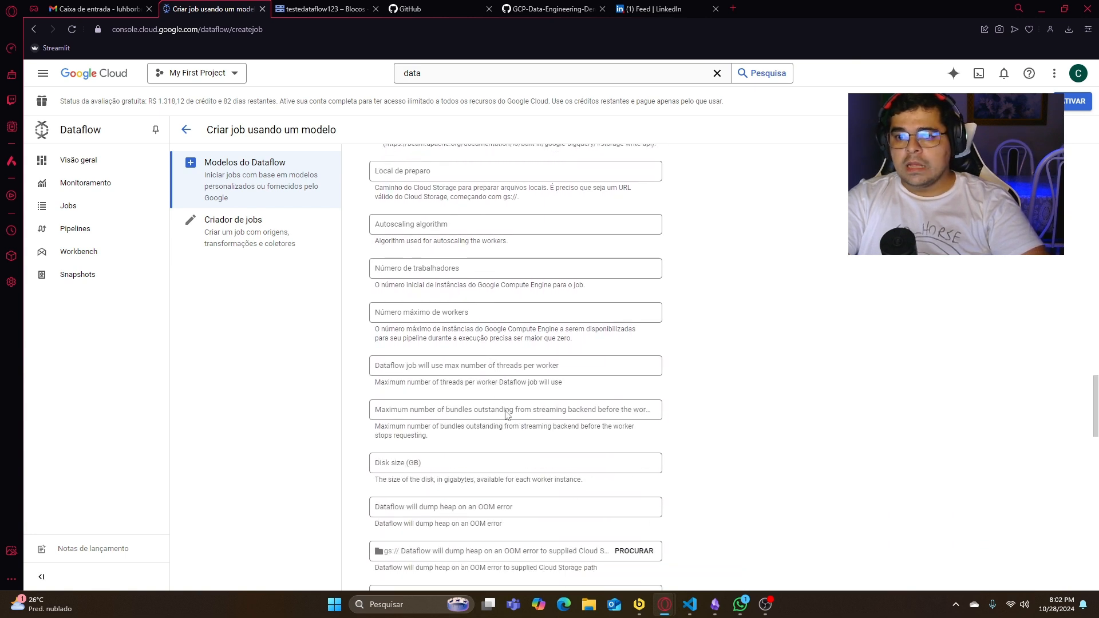
scroll(689, 412, down, 10)
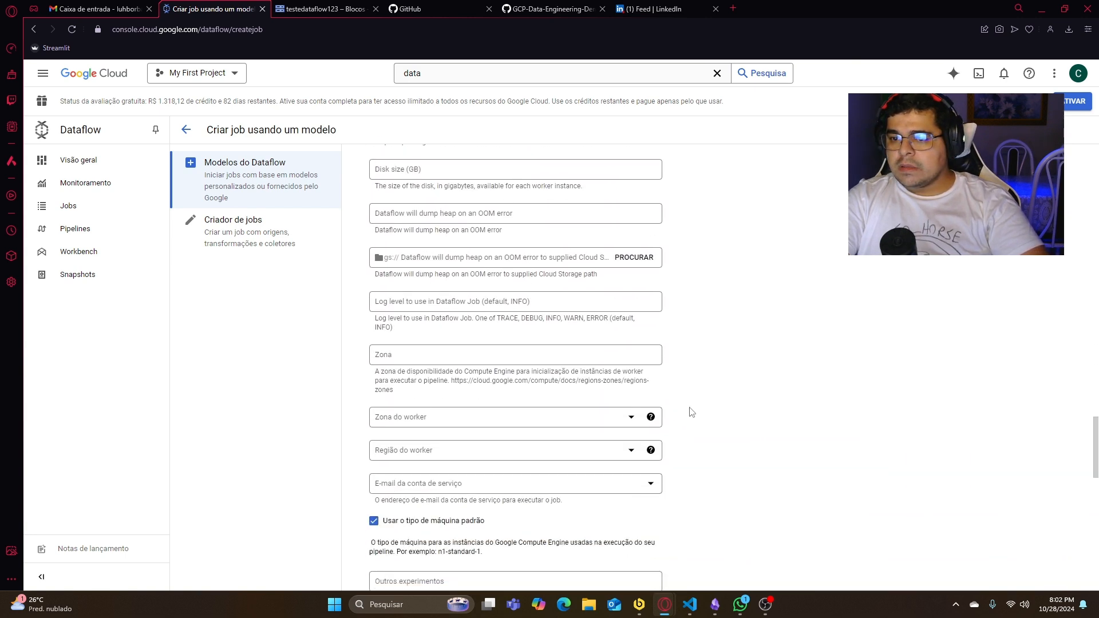
scroll(689, 412, down, 5)
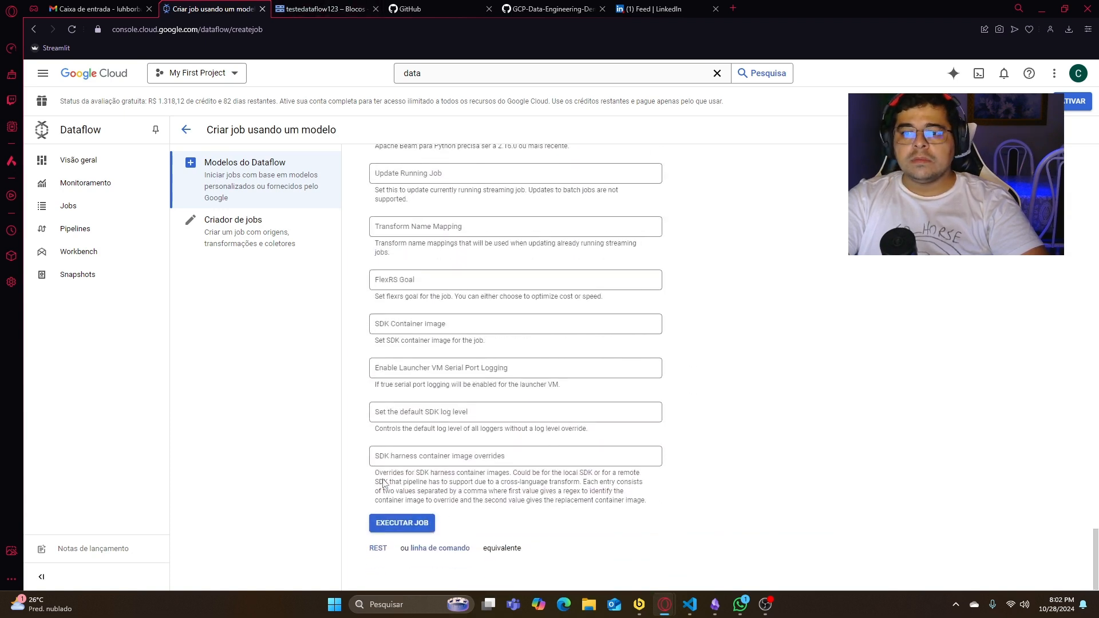
click(401, 523)
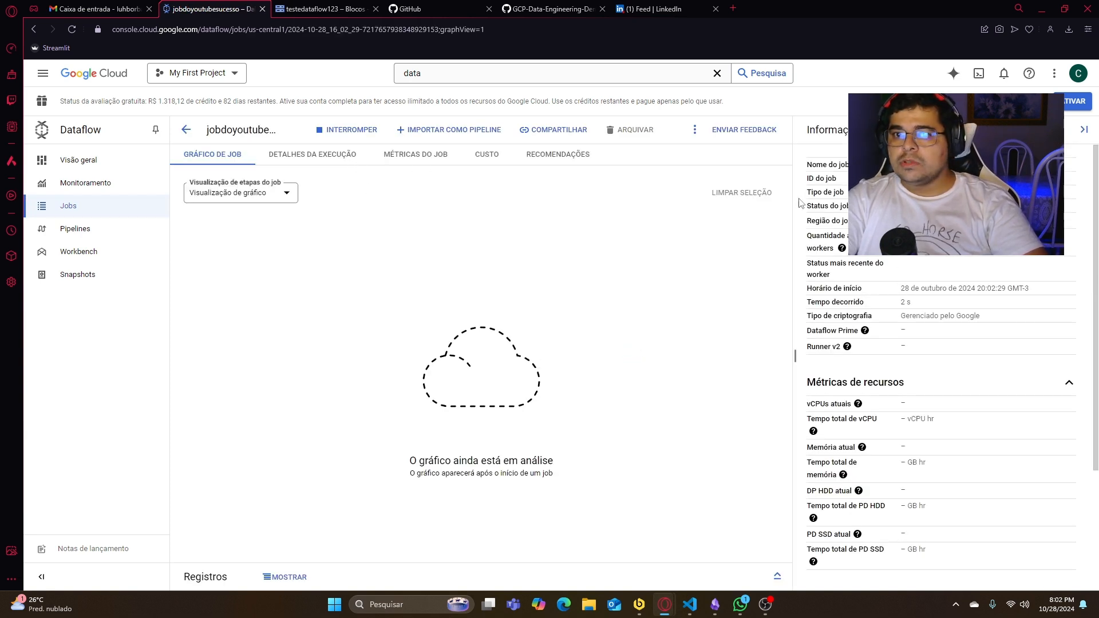
- Check the submitted job's status information and read the message in its job graph area
double_click(914, 206)
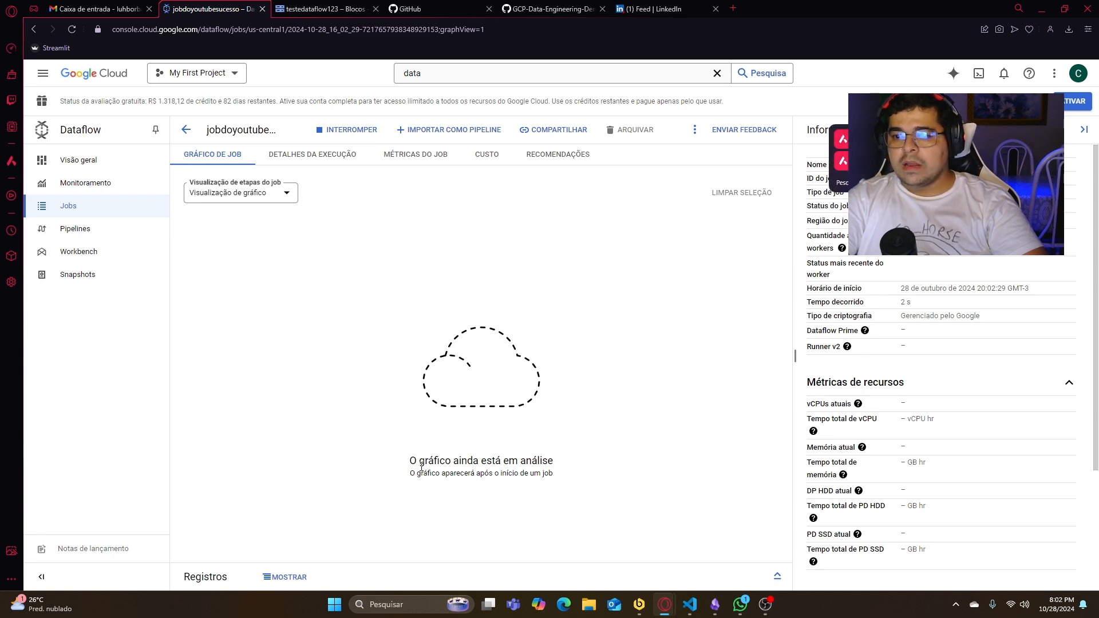
drag(422, 467, 562, 468)
click(552, 483)
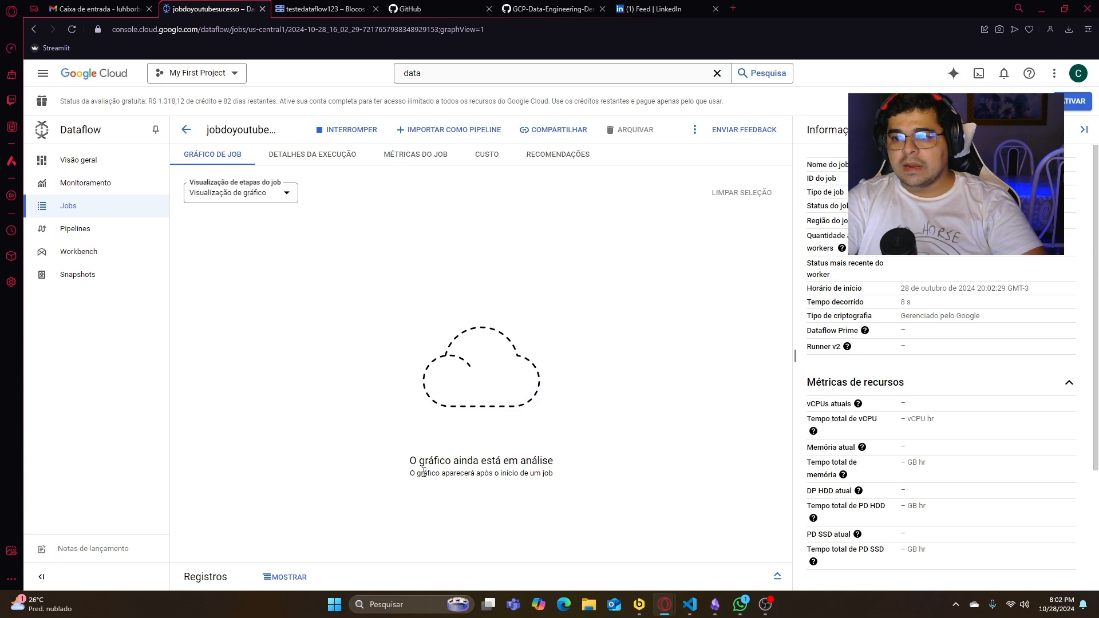
drag(397, 483, 540, 474)
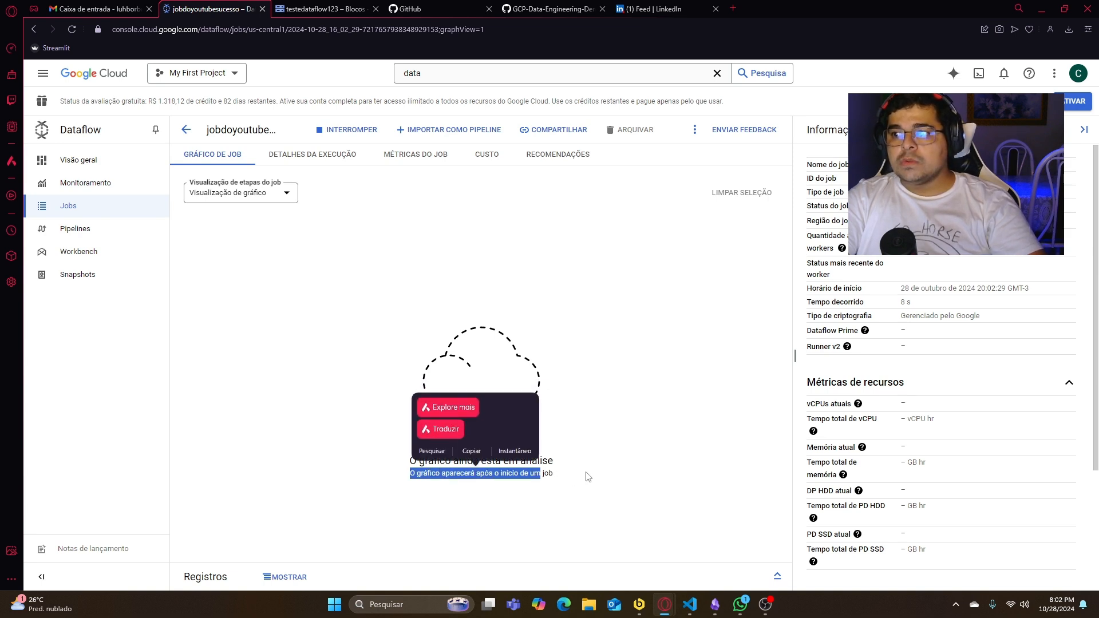
click(588, 476)
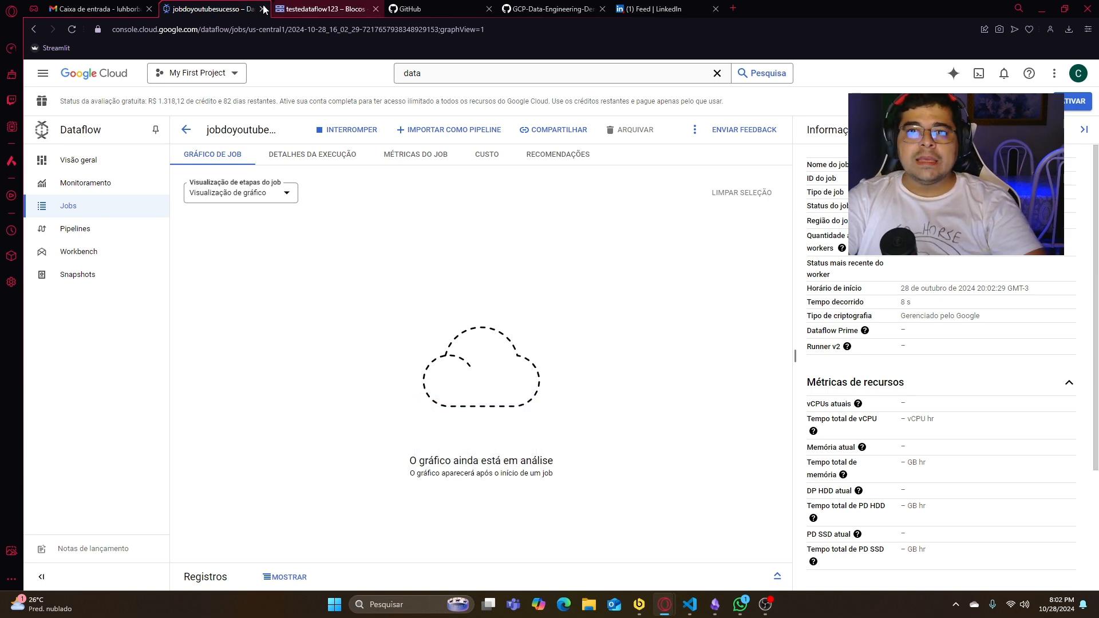
- Open a second Google Cloud console page in a new browser tab and go to BigQuery there
middle_click(115, 80)
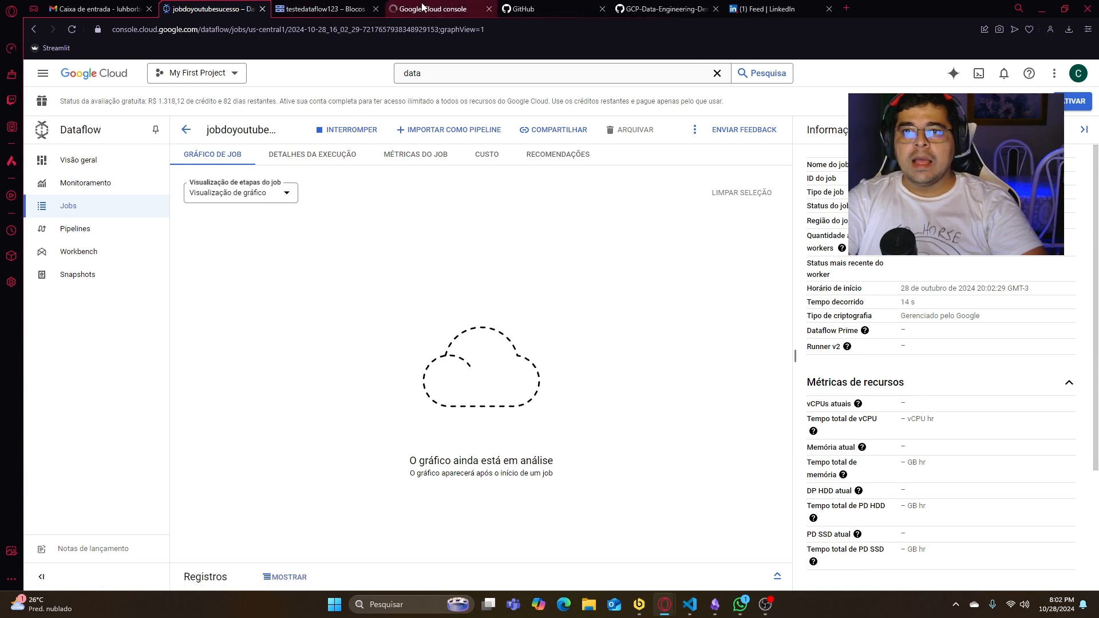
click(352, 7)
click(226, 8)
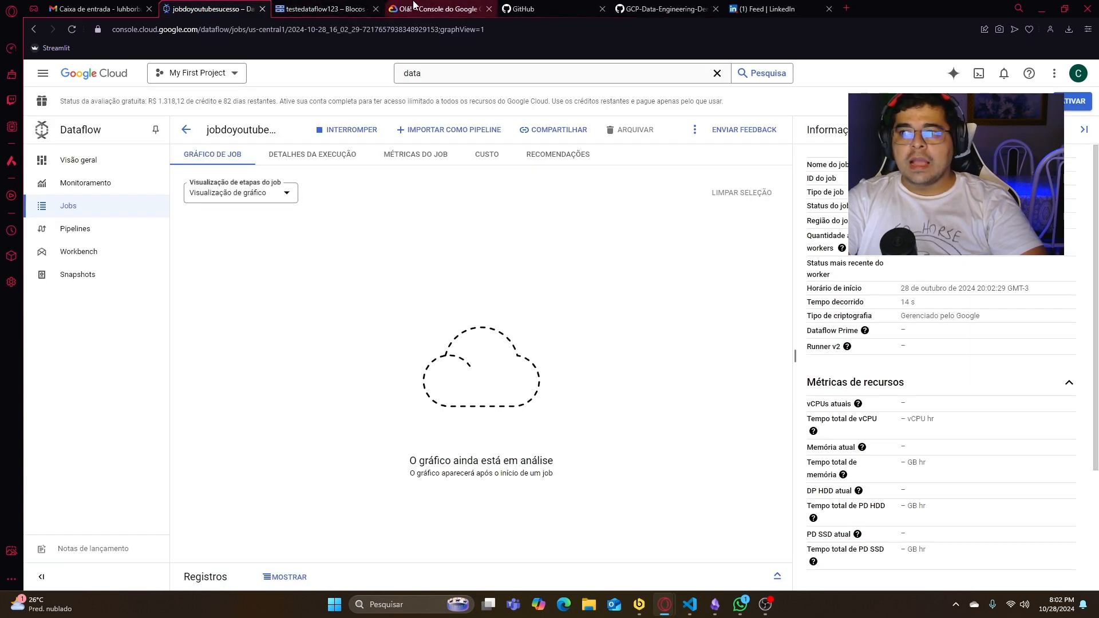
click(393, 8)
click(438, 70)
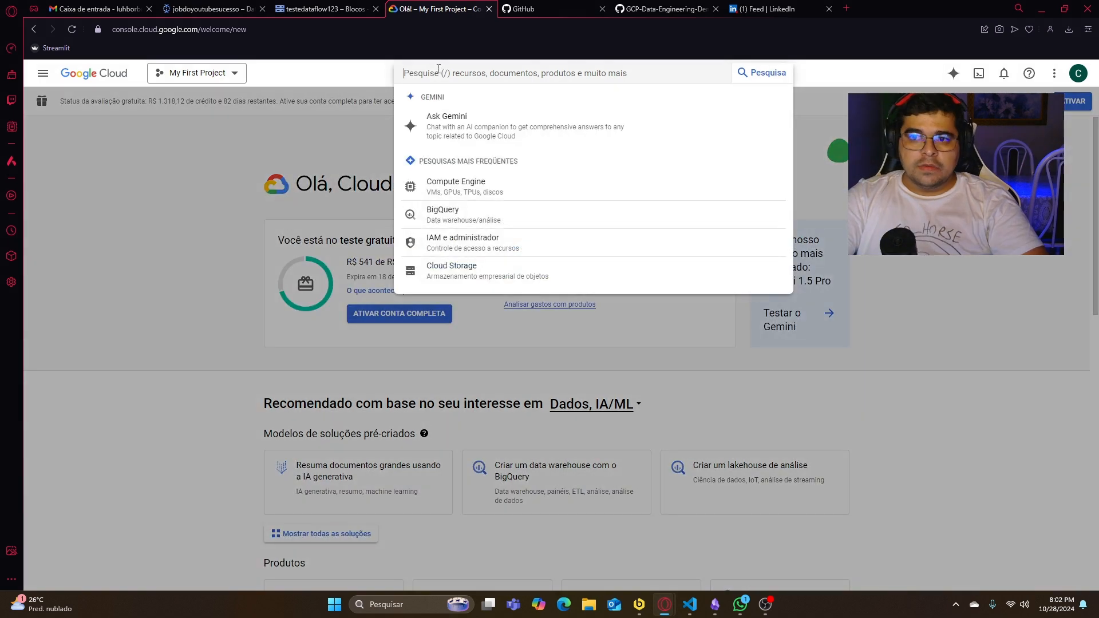
click(474, 216)
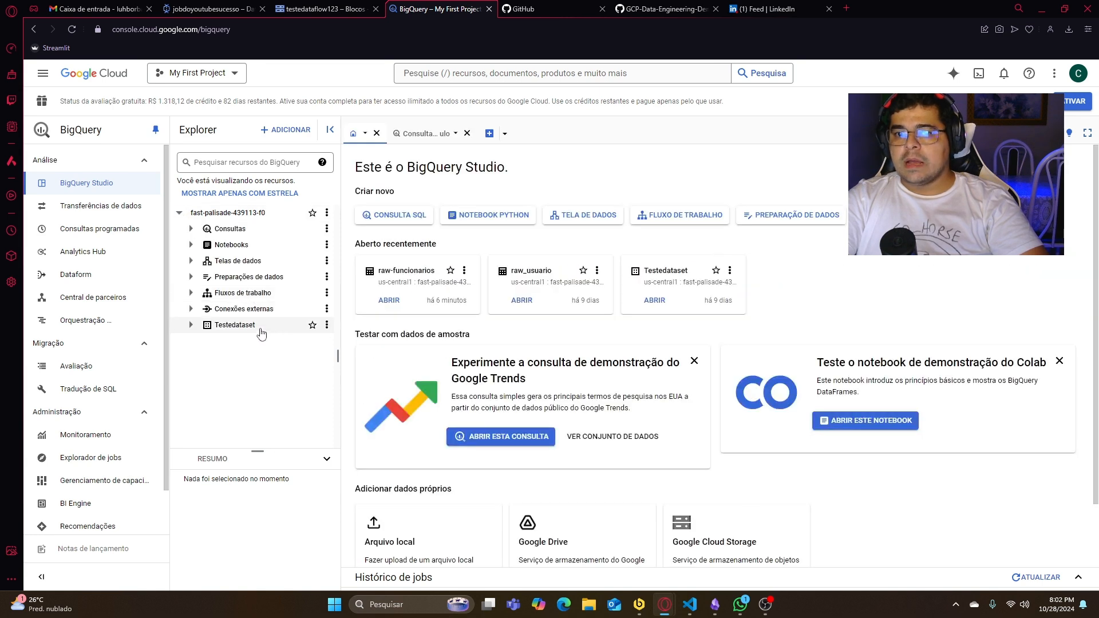
- Expand Testedataset and view the details of the raw-funcionarios table to check its row count
click(192, 325)
click(269, 342)
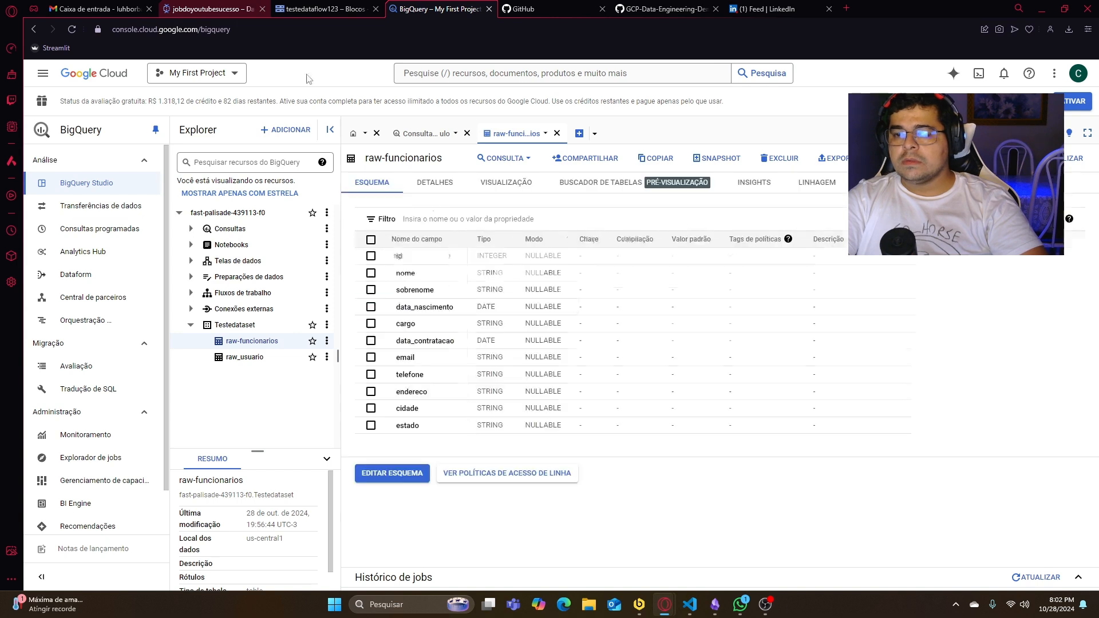
click(435, 182)
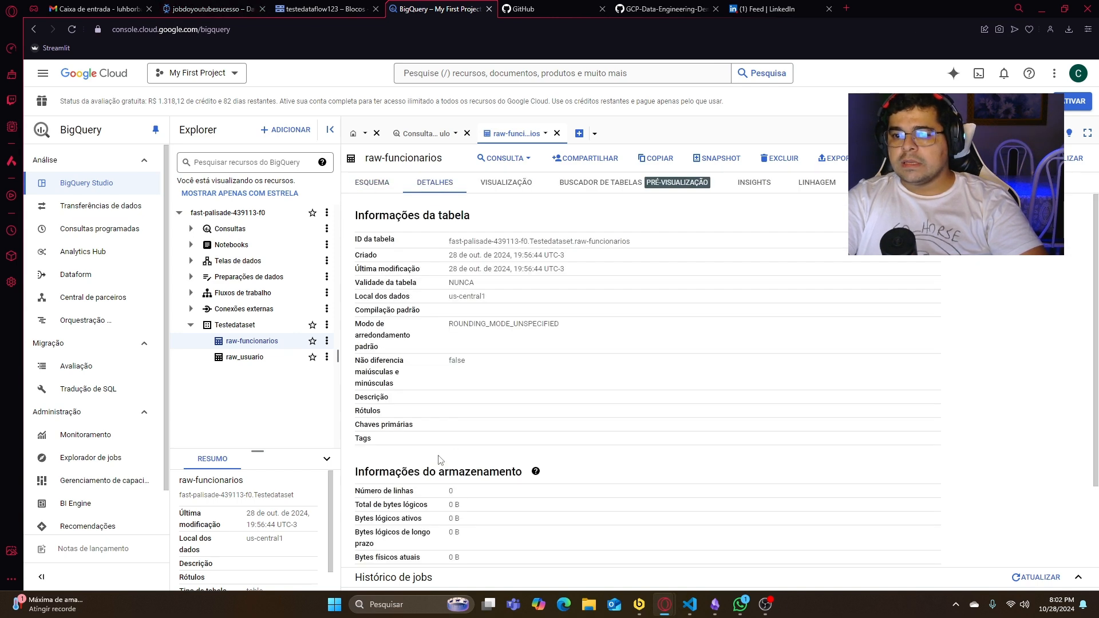
- Return to the Dataflow job page and reread the message in its job graph area
click(214, 7)
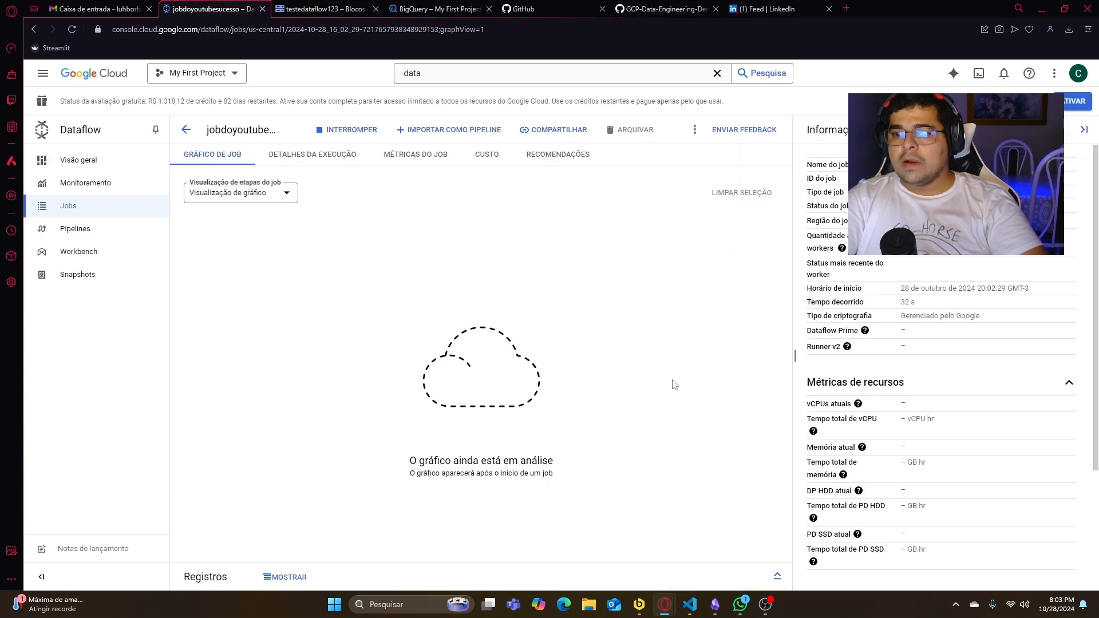
drag(400, 469, 606, 484)
click(597, 492)
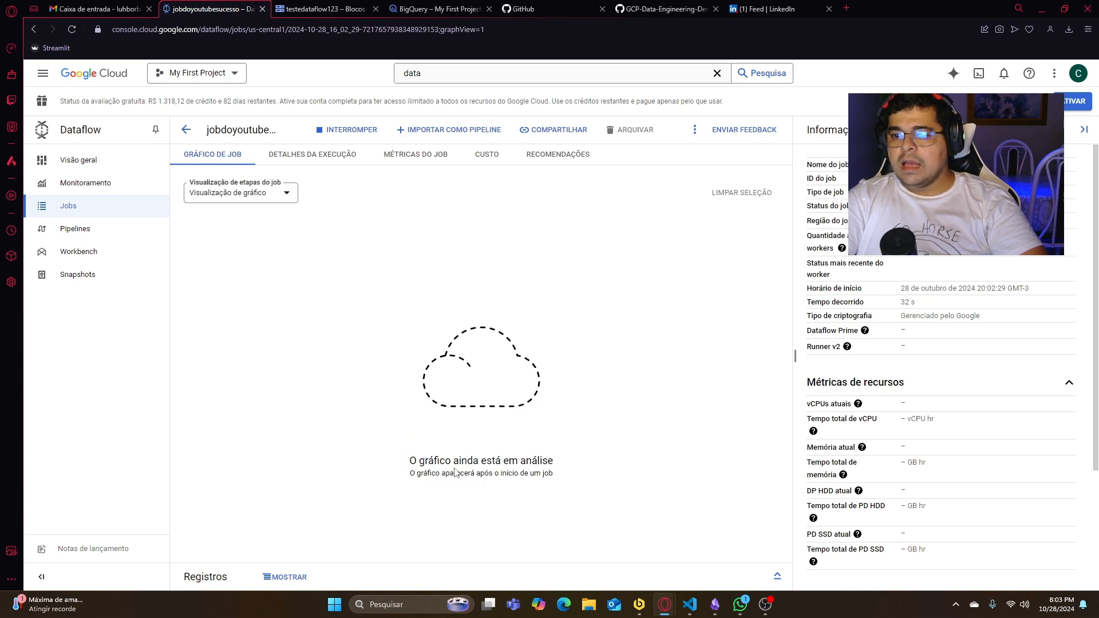
drag(413, 460, 626, 484)
click(613, 493)
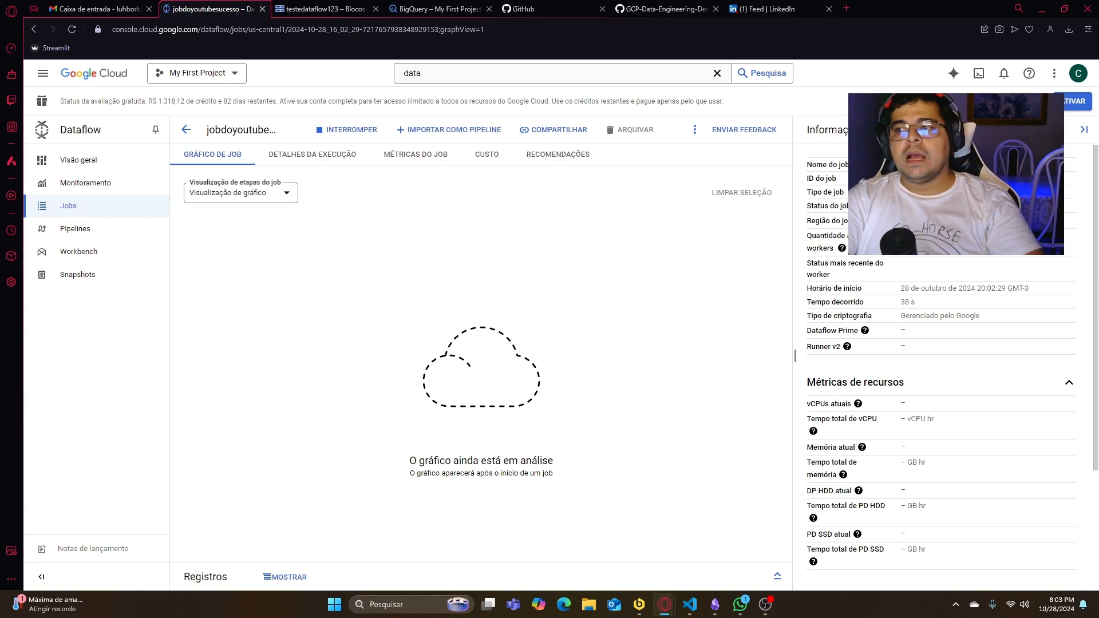
- Check the job status in the job information and reload the page to follow the run's progress
key(alt+Tab)
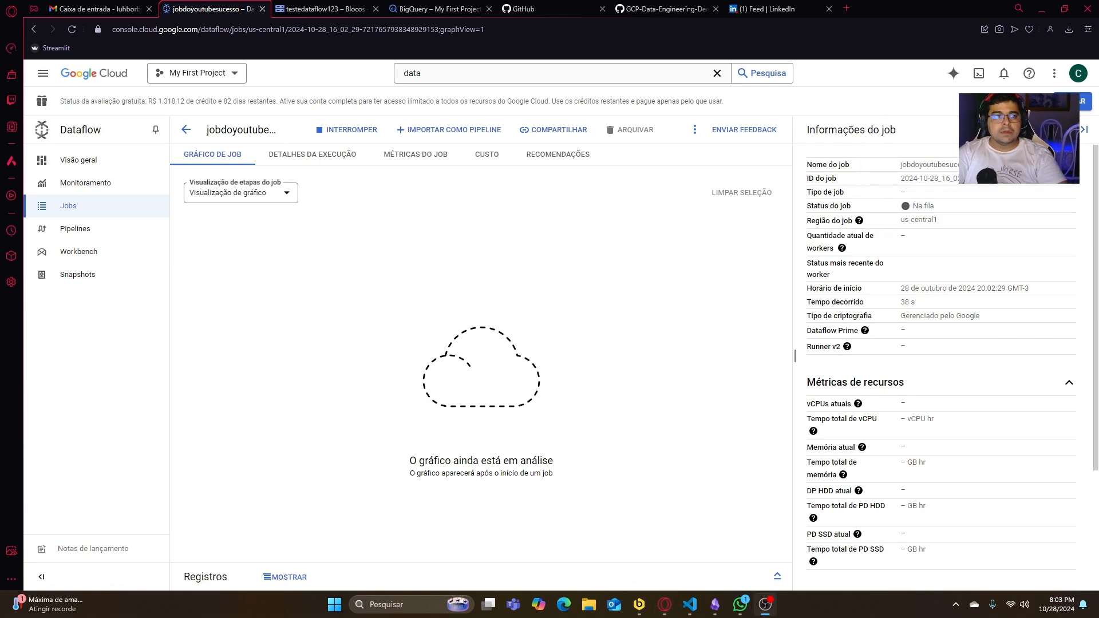
drag(967, 205, 878, 199)
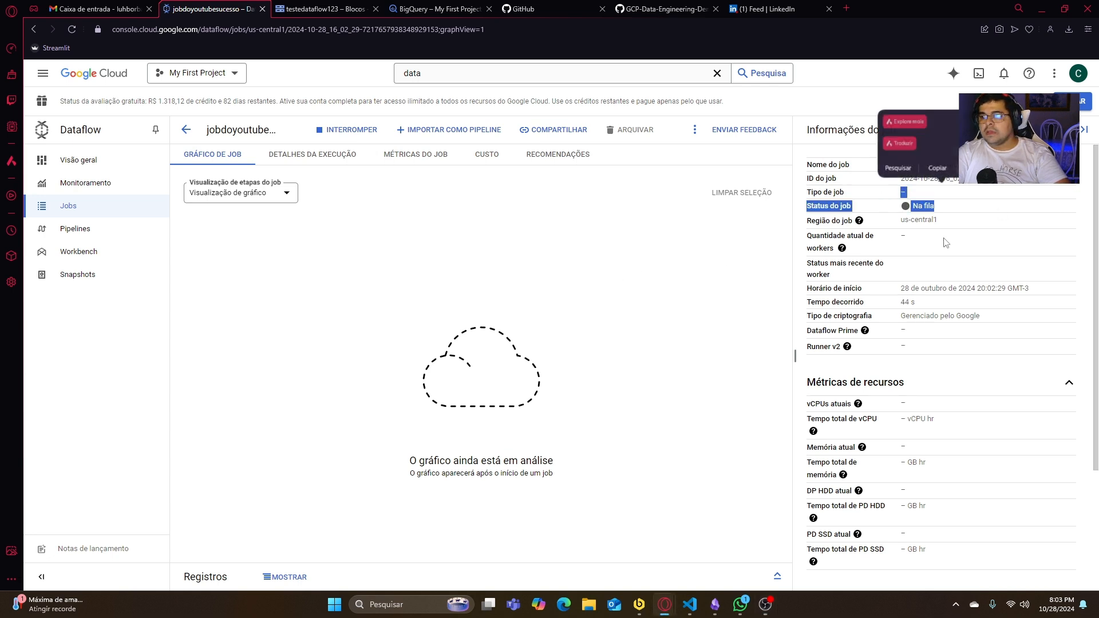
click(946, 238)
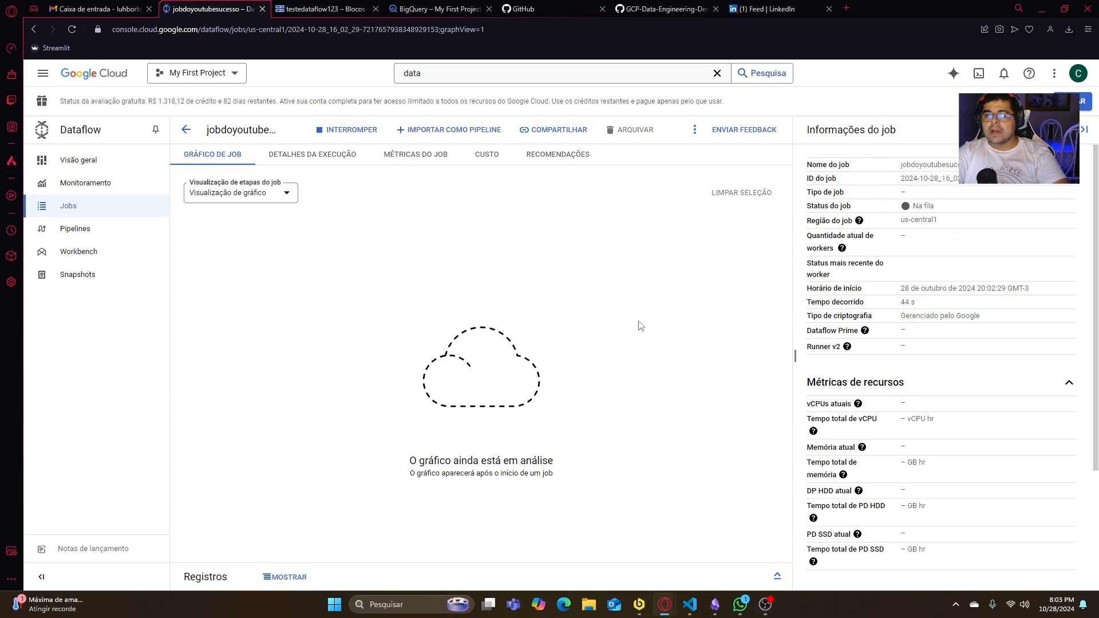
key(F5)
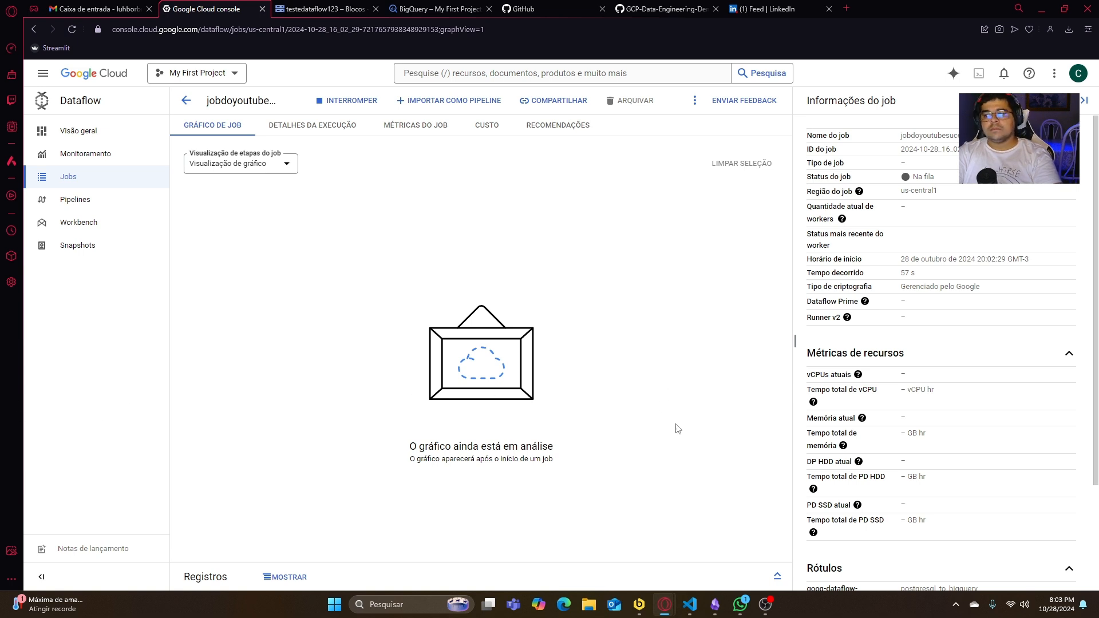
click(407, 329)
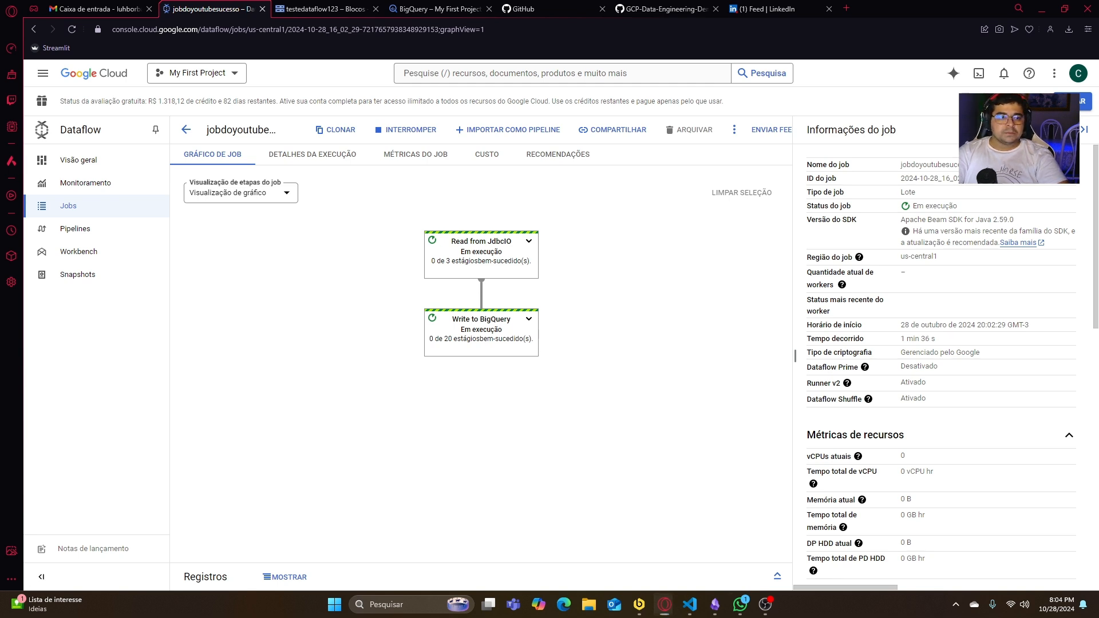
click(740, 605)
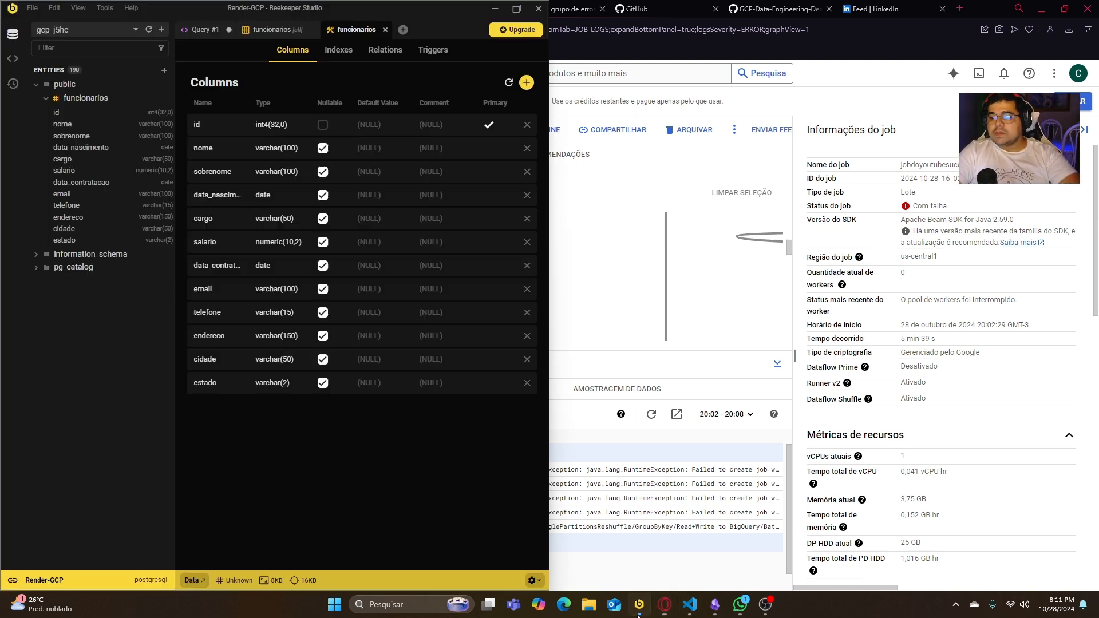
- Glance at the funcionarios columns in Beekeeper Studio, then expand and read the first error entry in the Dataflow job logs
click(639, 605)
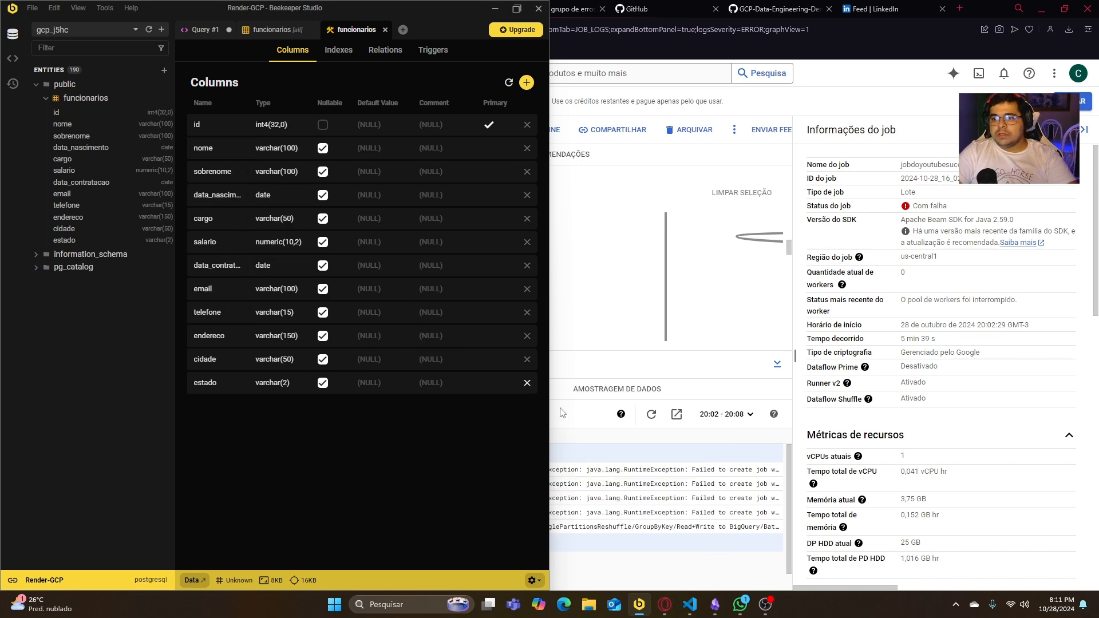
key(alt+Tab)
click(179, 470)
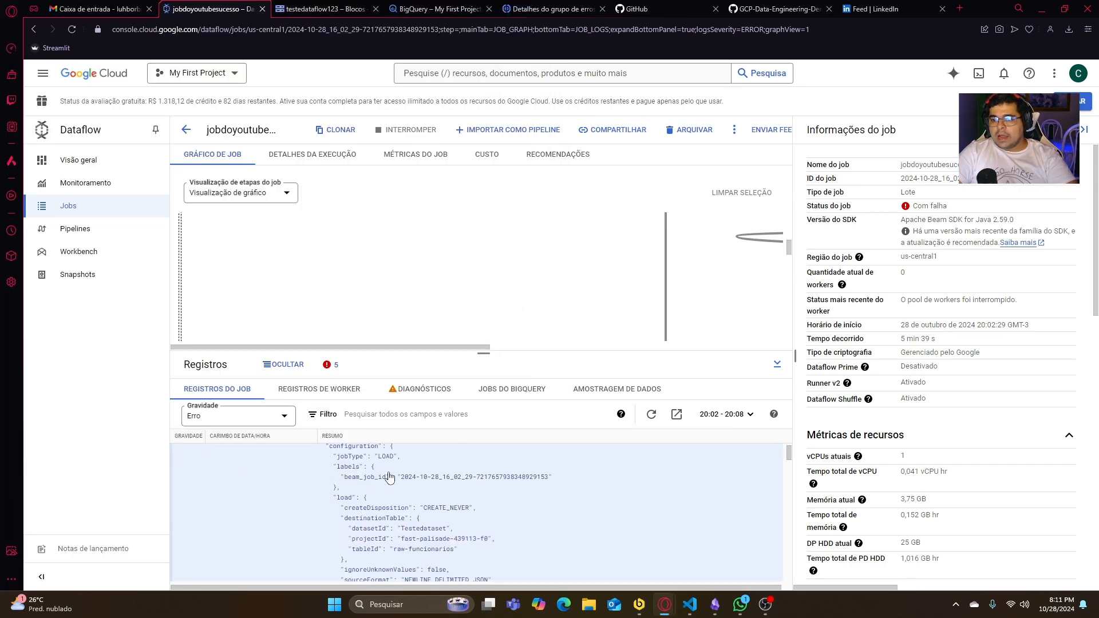
scroll(430, 486, down, 10)
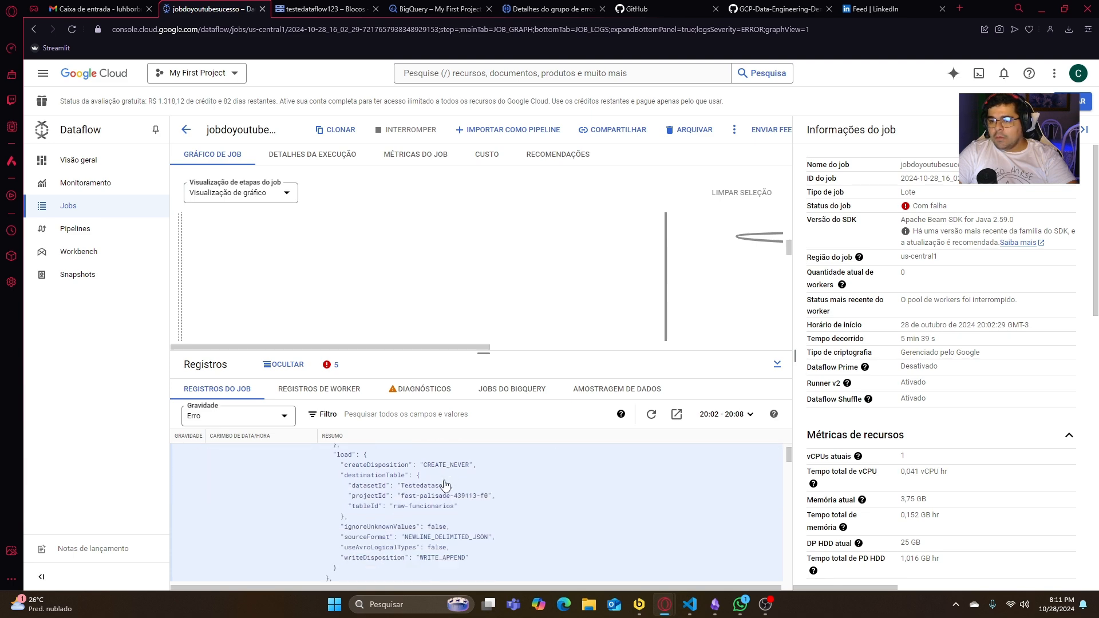
scroll(444, 494, down, 10)
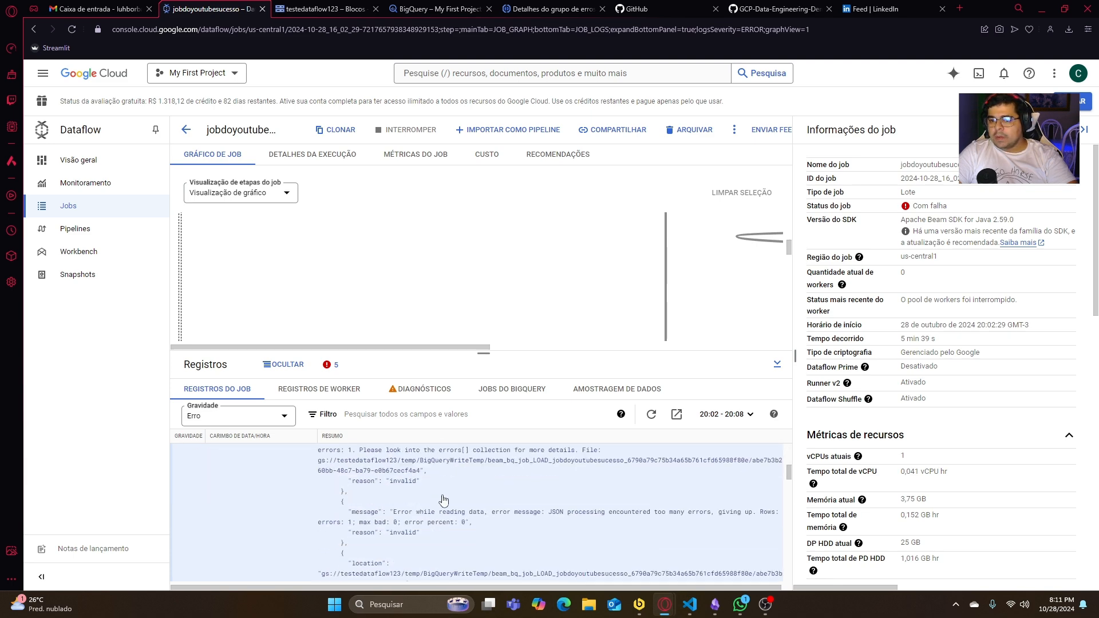
scroll(434, 501, down, 10)
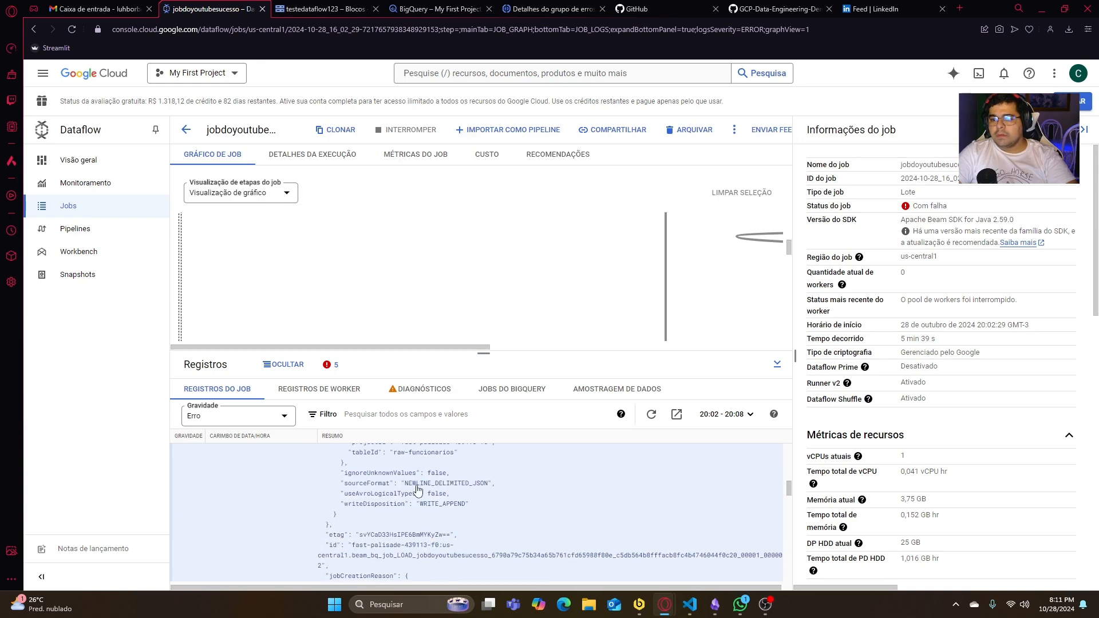
scroll(275, 476, up, 20)
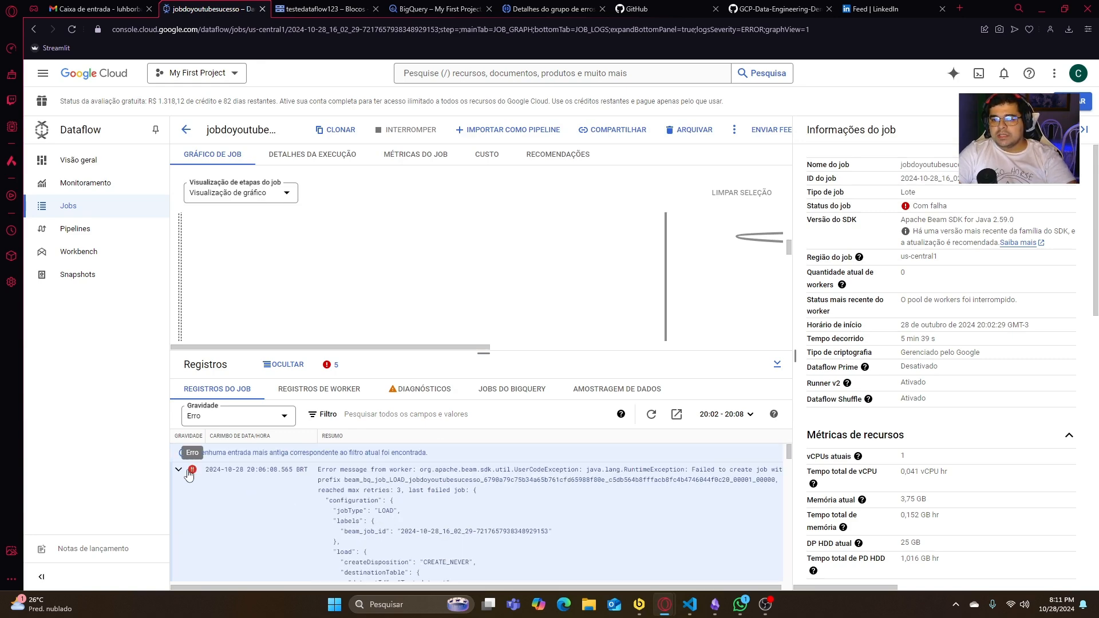
- Collapse the expanded log error and compare the raw-funcionarios schema in BigQuery with the funcionarios columns in Beekeeper Studio
click(178, 469)
click(419, 10)
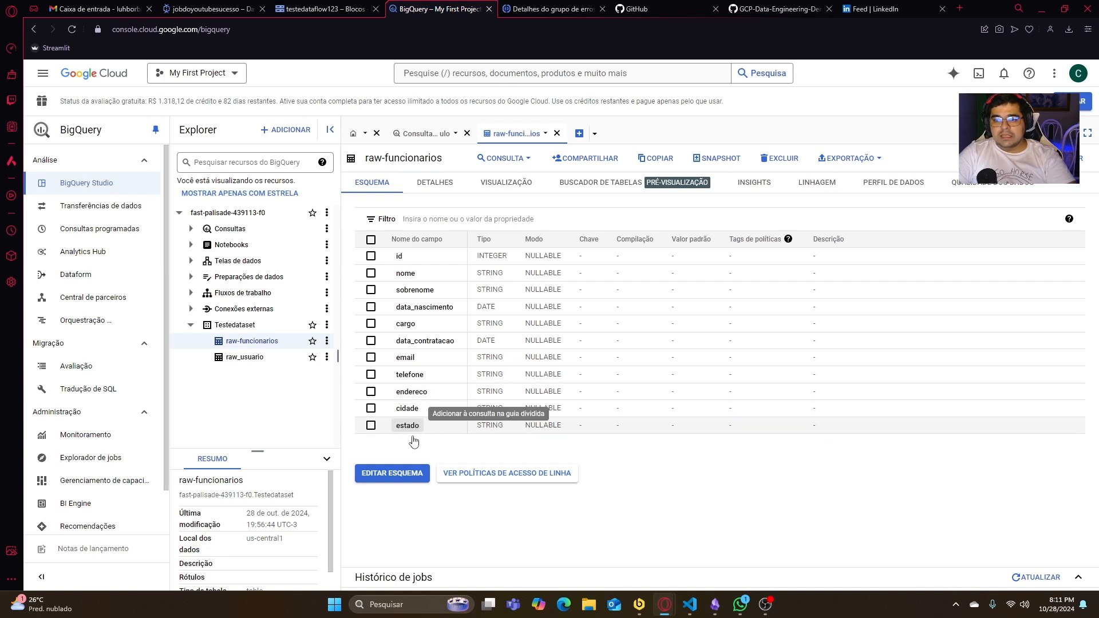
click(639, 604)
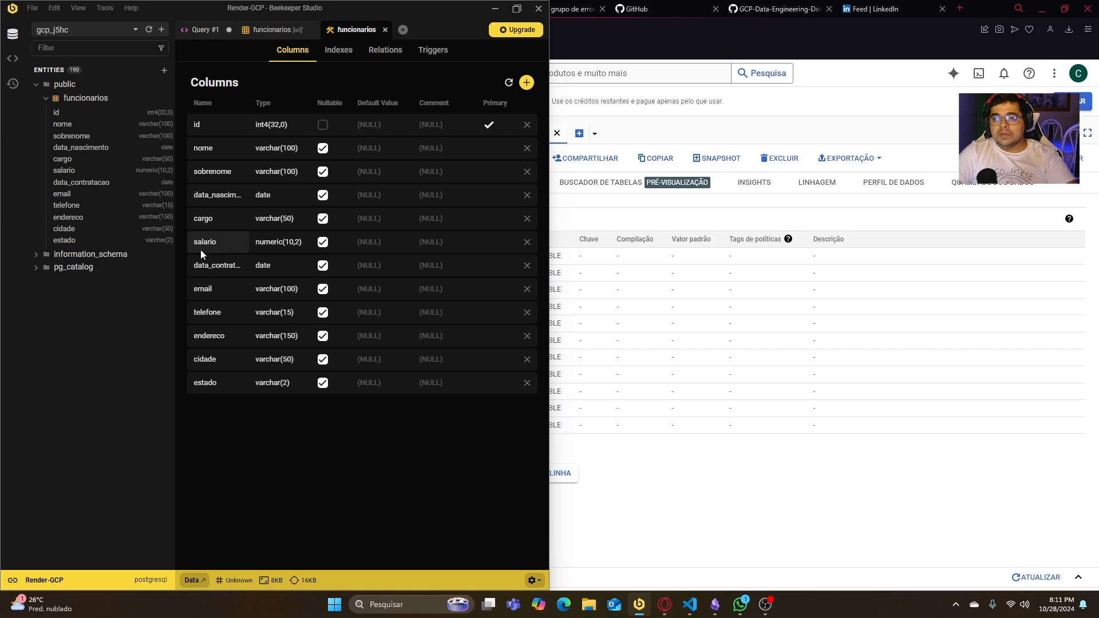
click(694, 518)
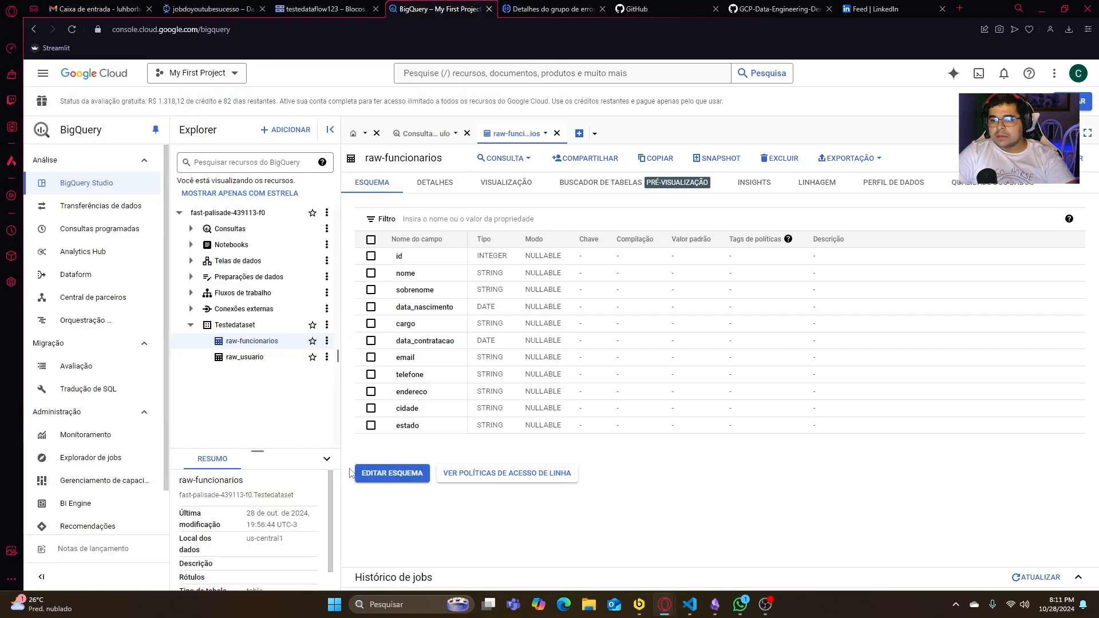
- Add a nullable field named salario with type NUMERIC to the raw-funcionarios schema and save it
click(390, 478)
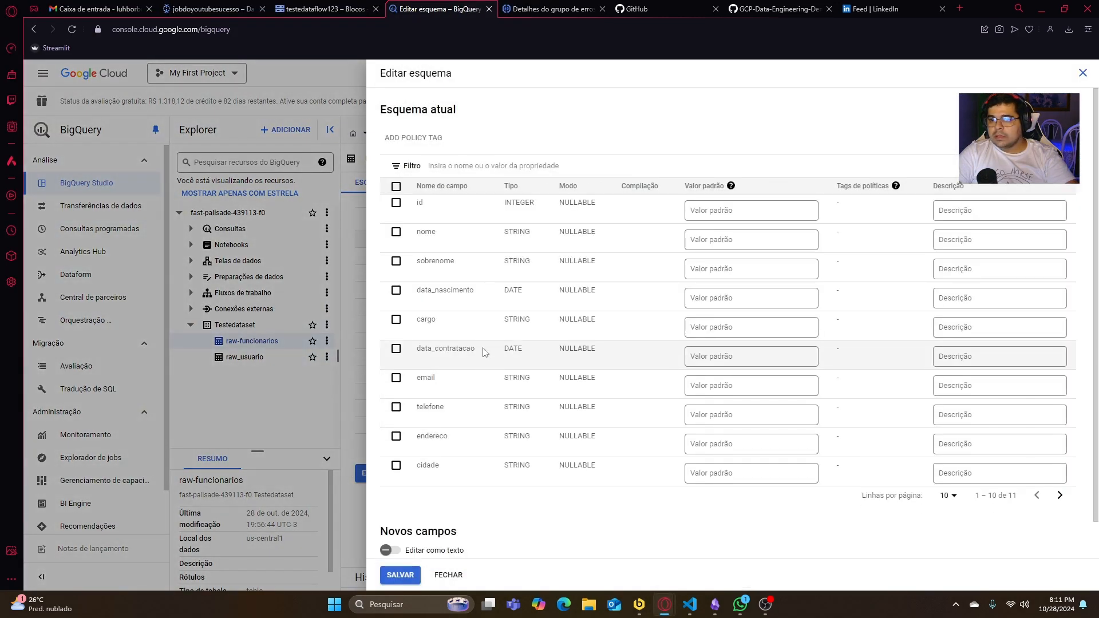
scroll(484, 352, down, 1)
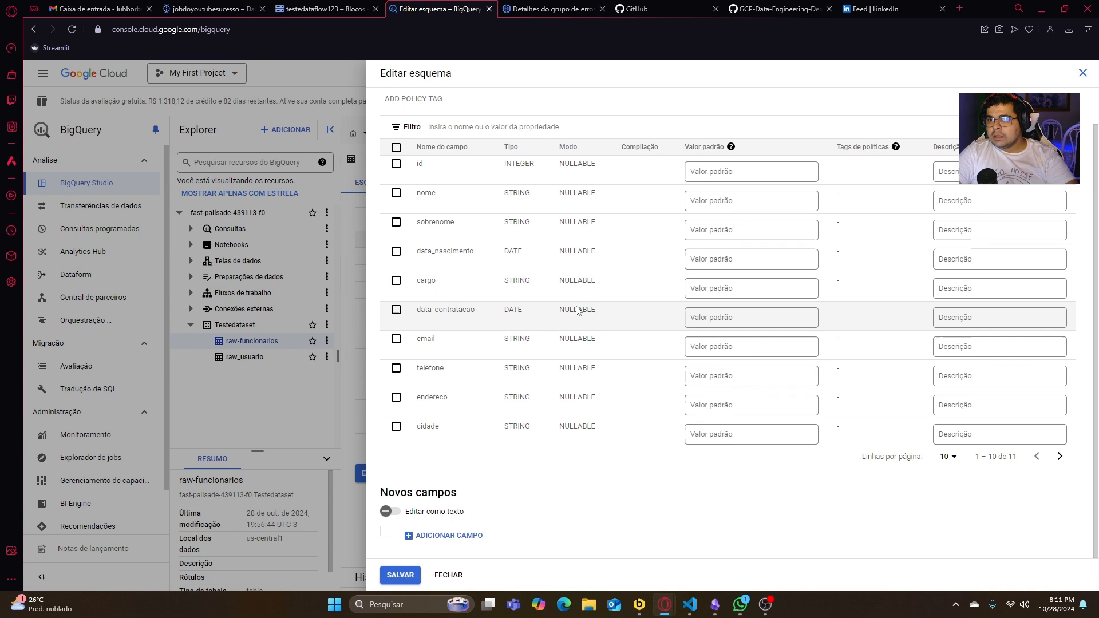
click(457, 534)
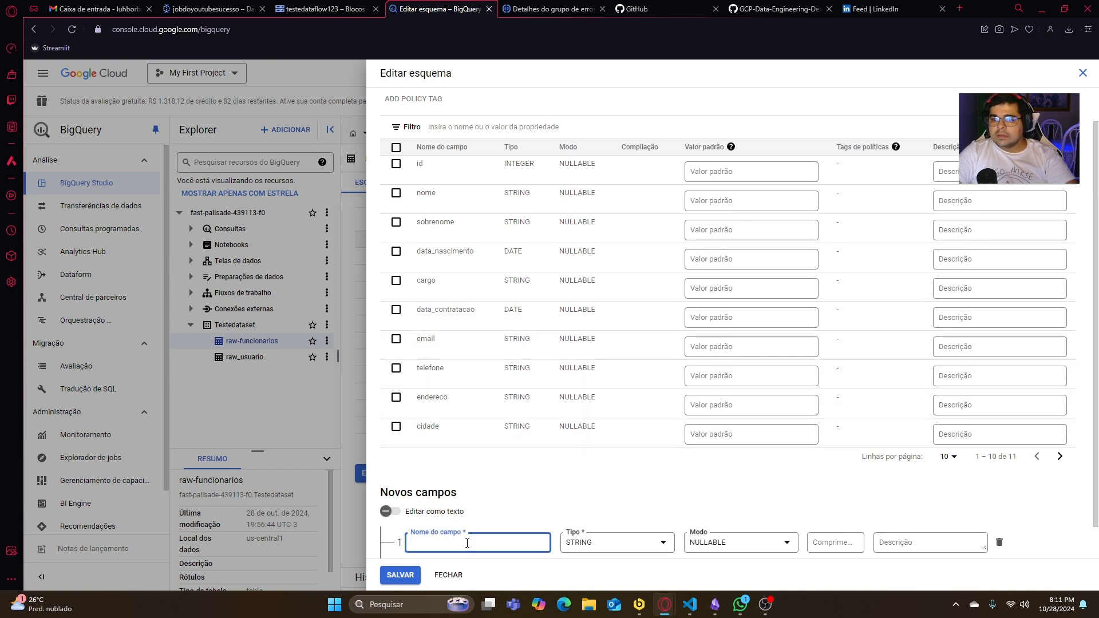
scroll(467, 543, down, 1)
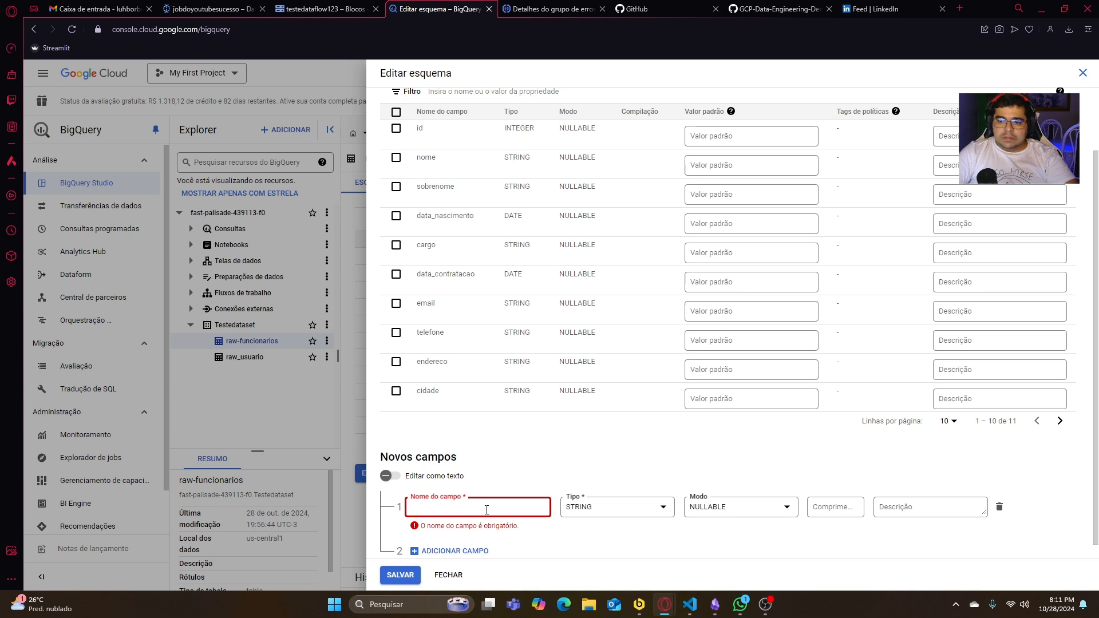
text(salario)
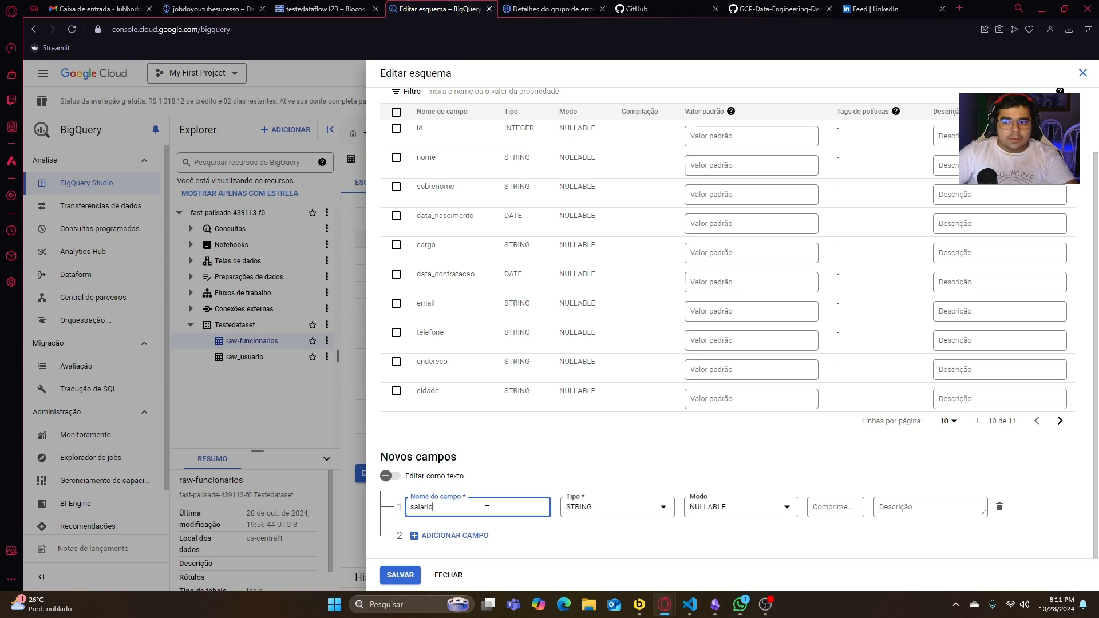
click(639, 604)
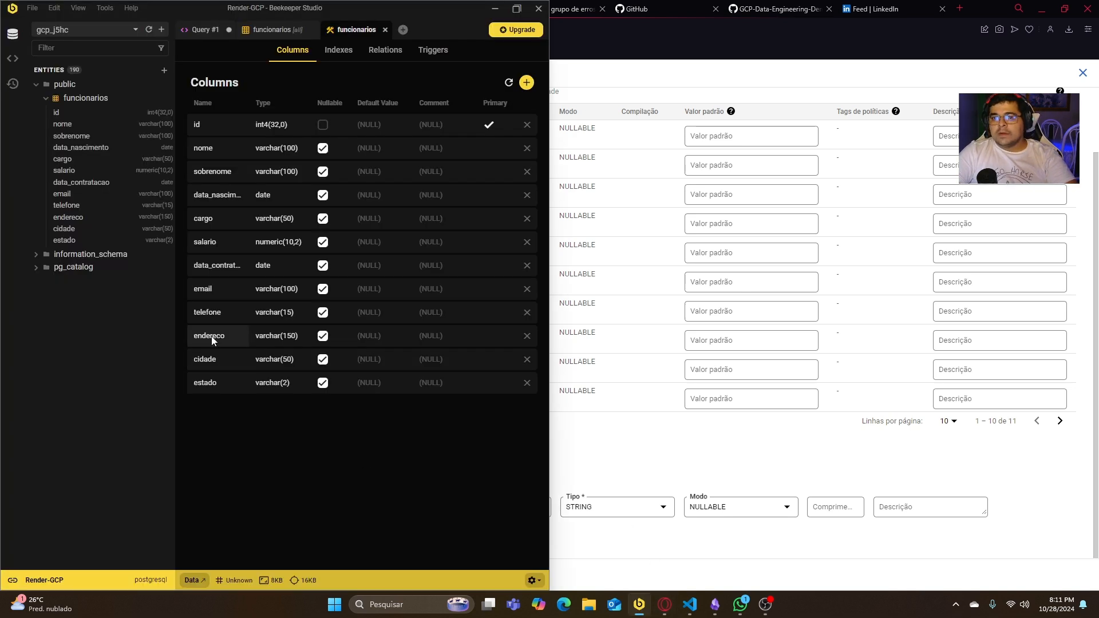
click(656, 508)
click(659, 509)
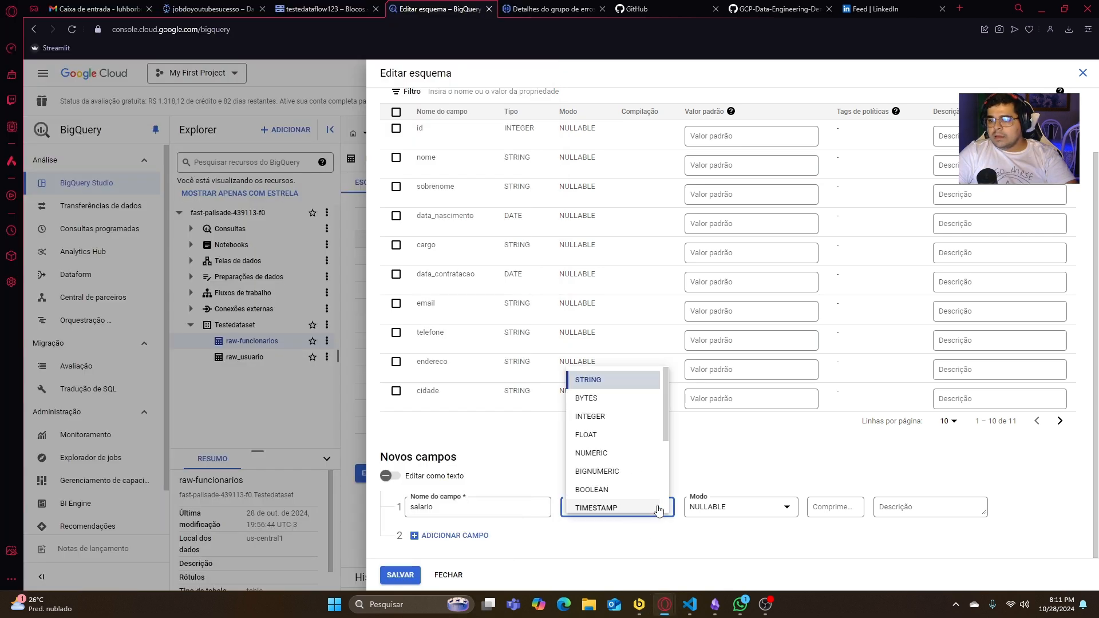
click(653, 453)
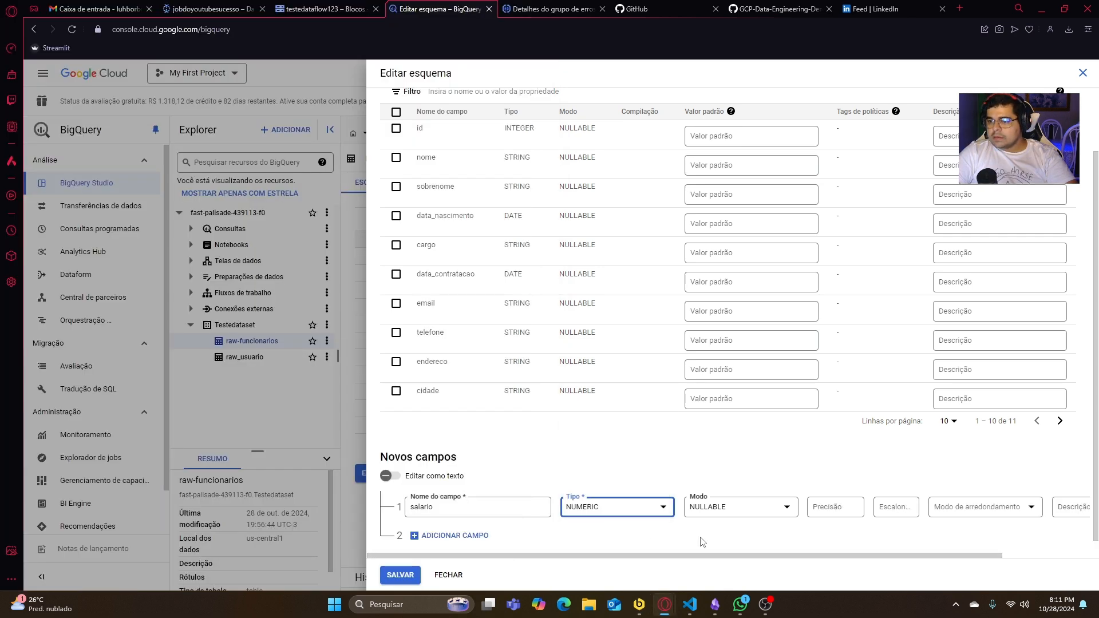
click(400, 575)
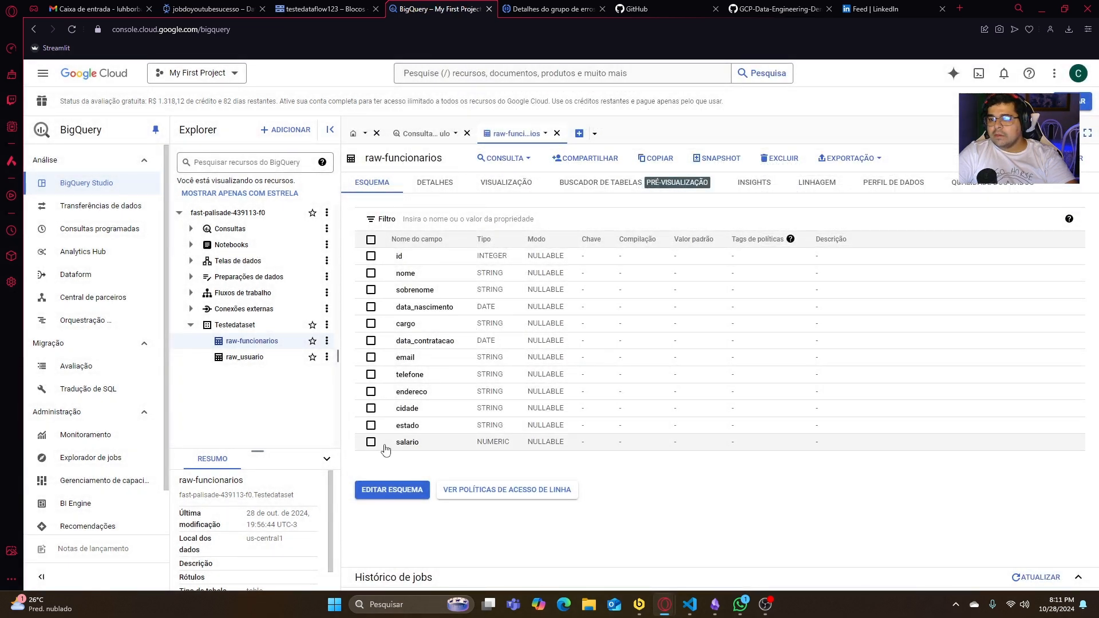
- Inspect the salario field in the raw-funcionarios schema, showing 30 rows per page in the schema editor, and close the editor
drag(396, 445, 428, 445)
click(444, 462)
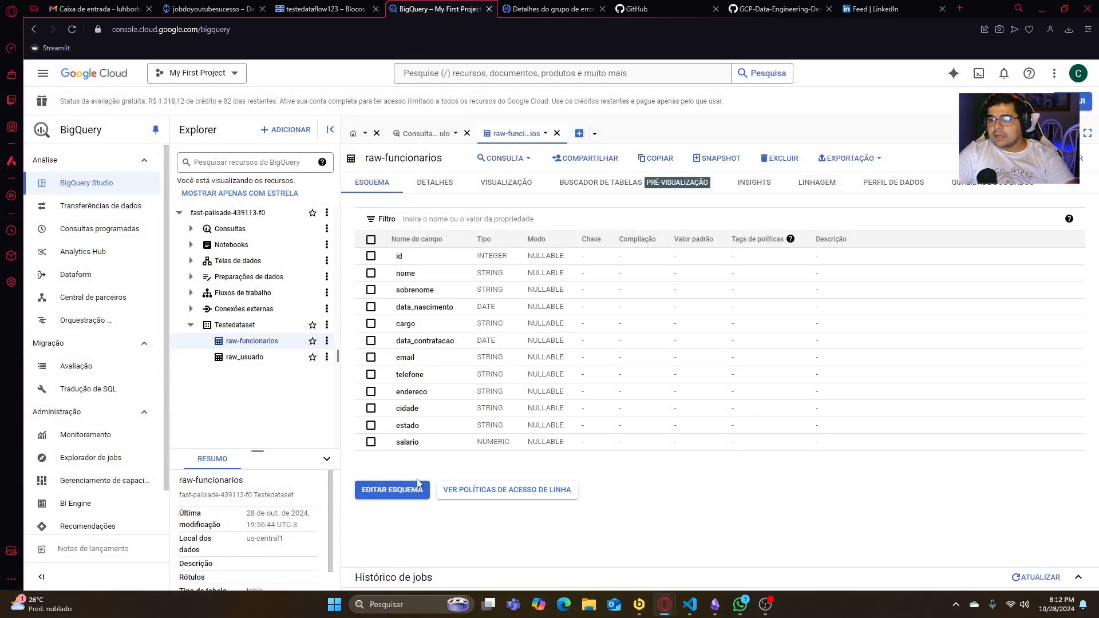
click(417, 484)
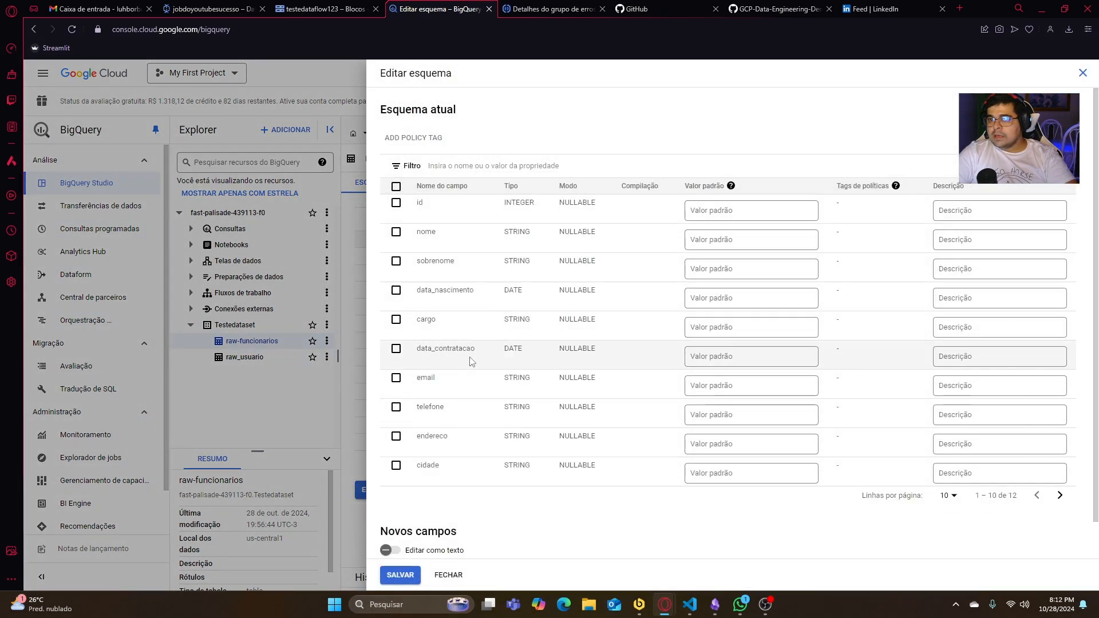
scroll(471, 362, down, 1)
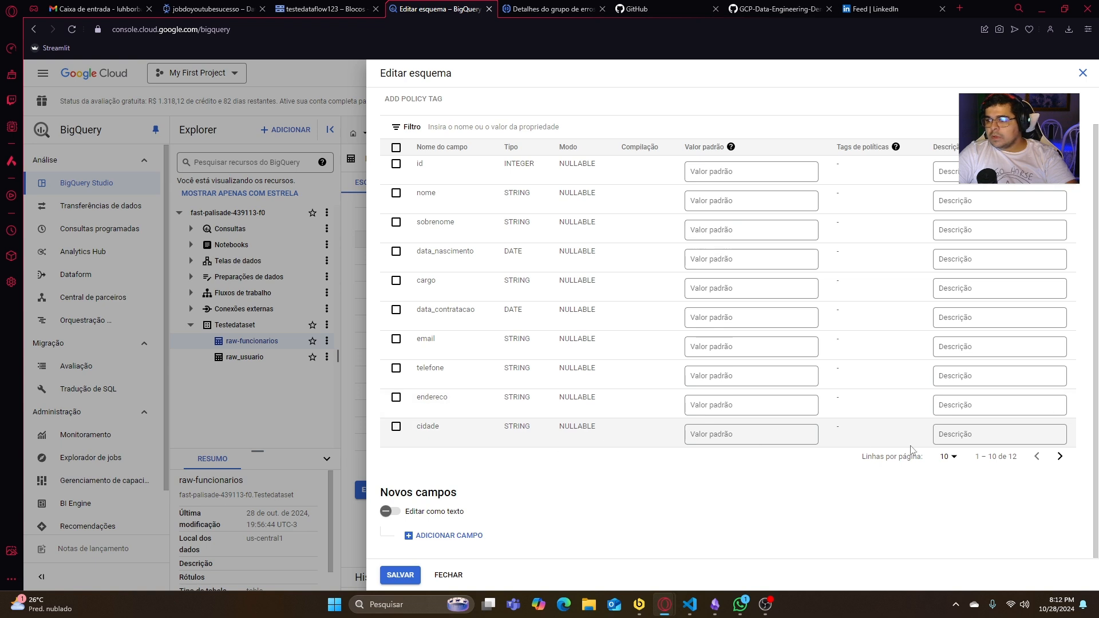
click(948, 457)
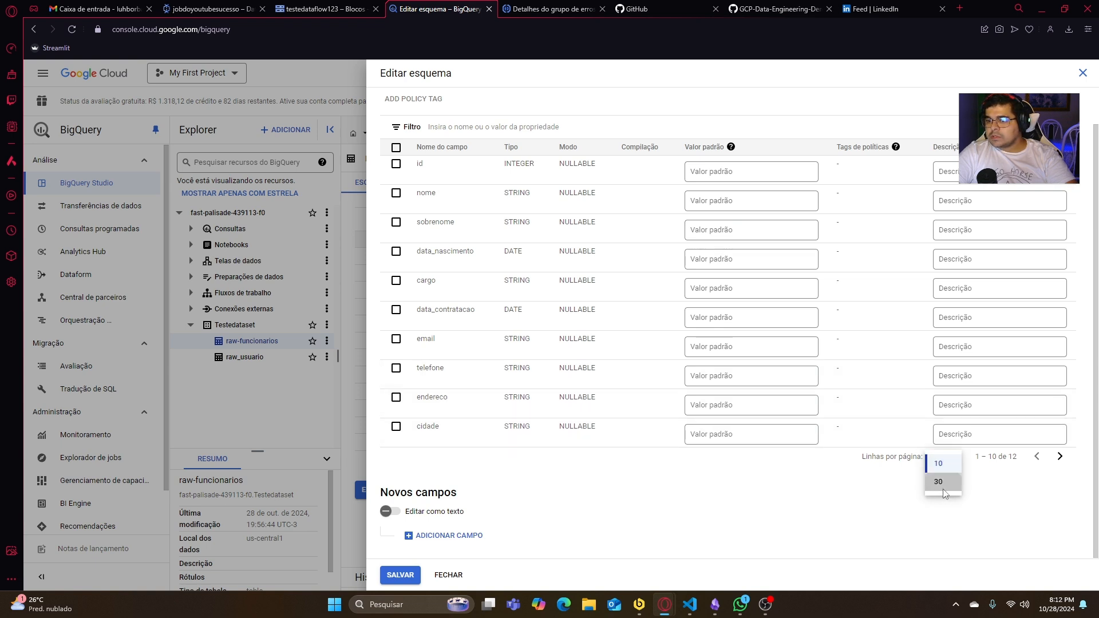
click(939, 481)
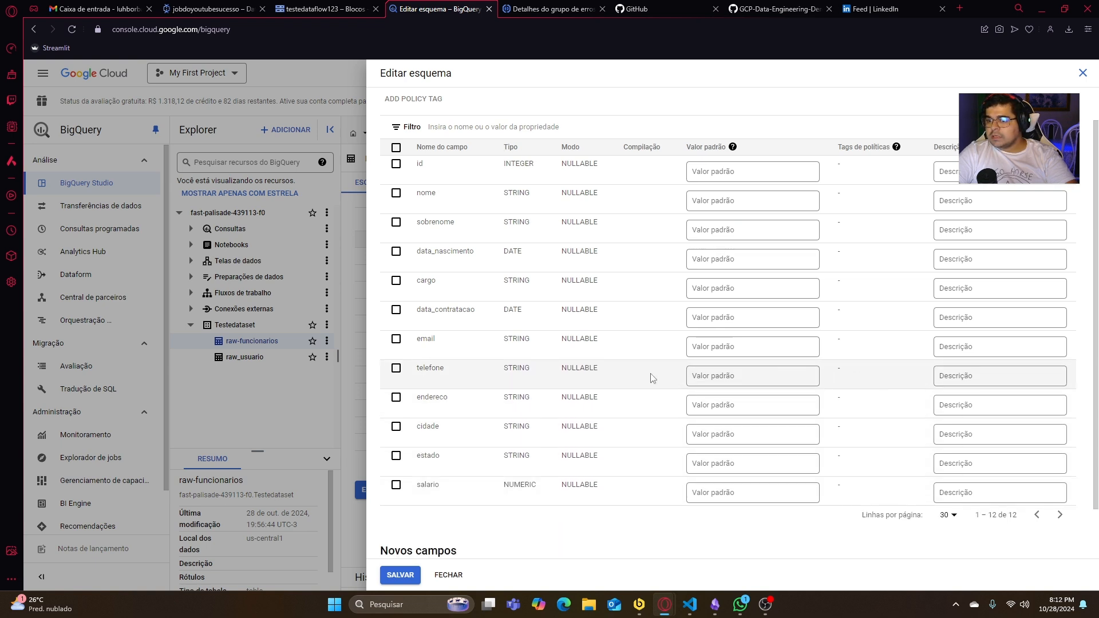
click(396, 486)
click(398, 487)
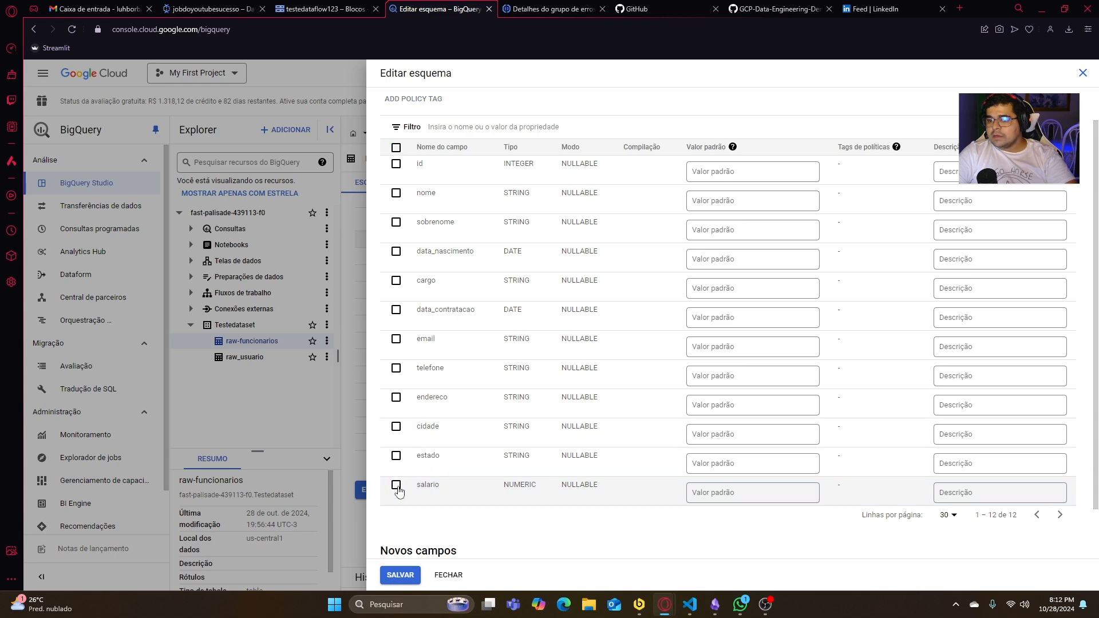
click(448, 575)
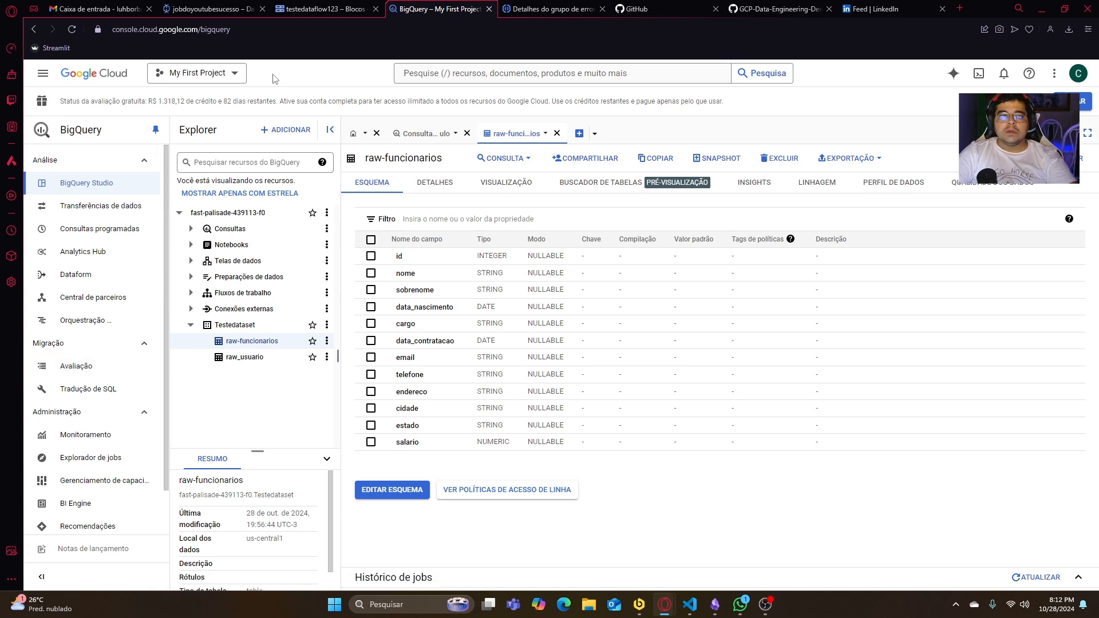
- Clone the failed jobdoyoutubesucesso job in Dataflow and reselect raw-funcionarios from Testedataset as the BigQuery output table
key(ctrl+Page_Up)
key(ctrl+Page_Up)
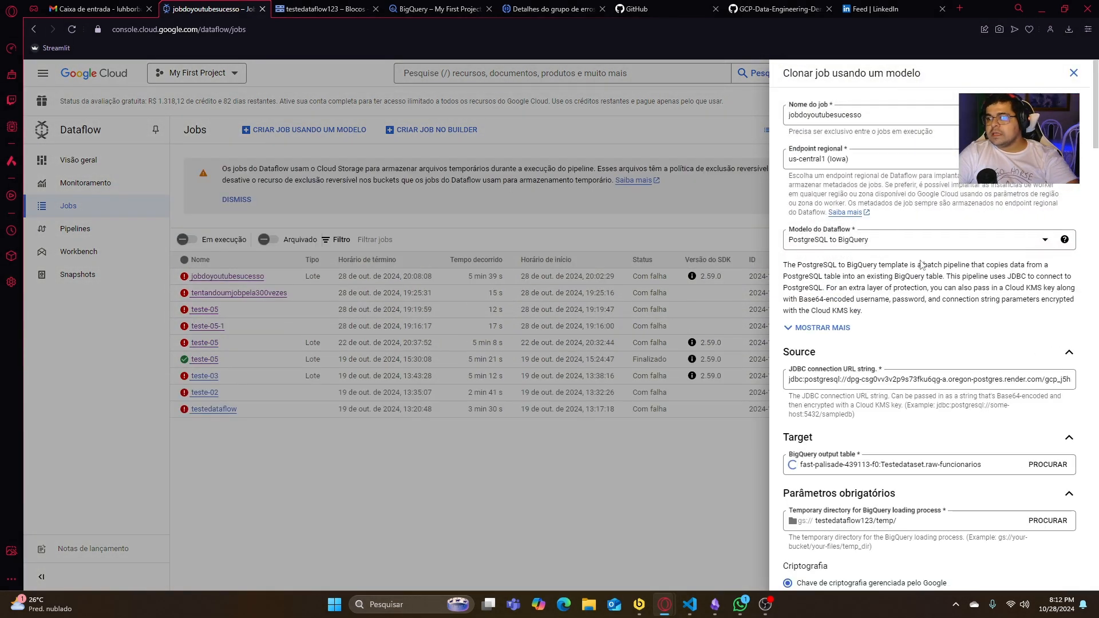
scroll(949, 335, down, 9)
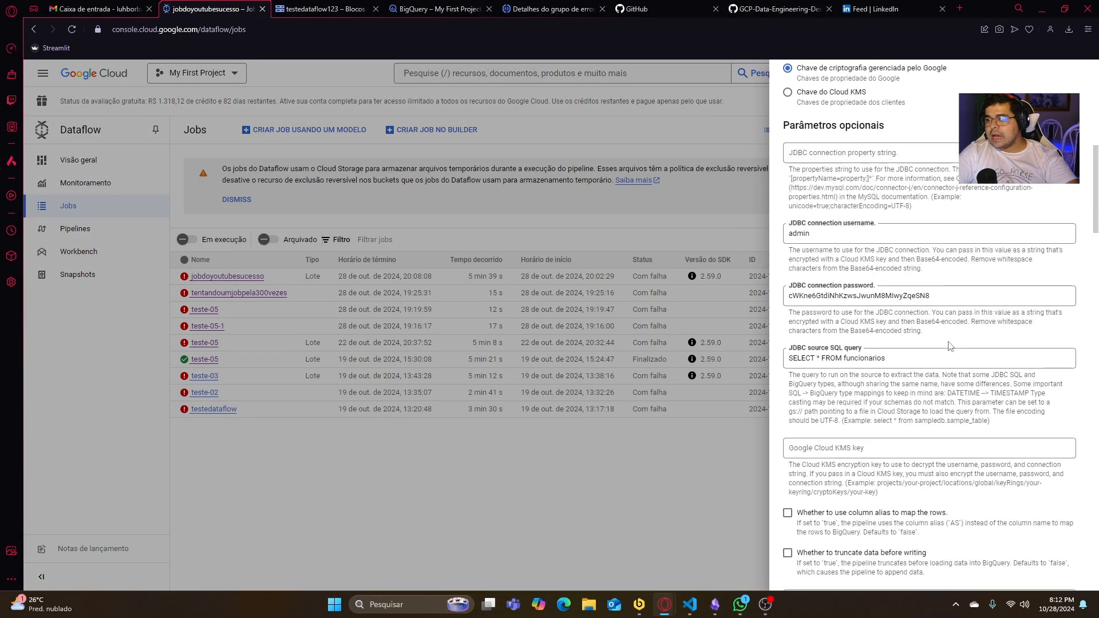
scroll(909, 243, up, 6)
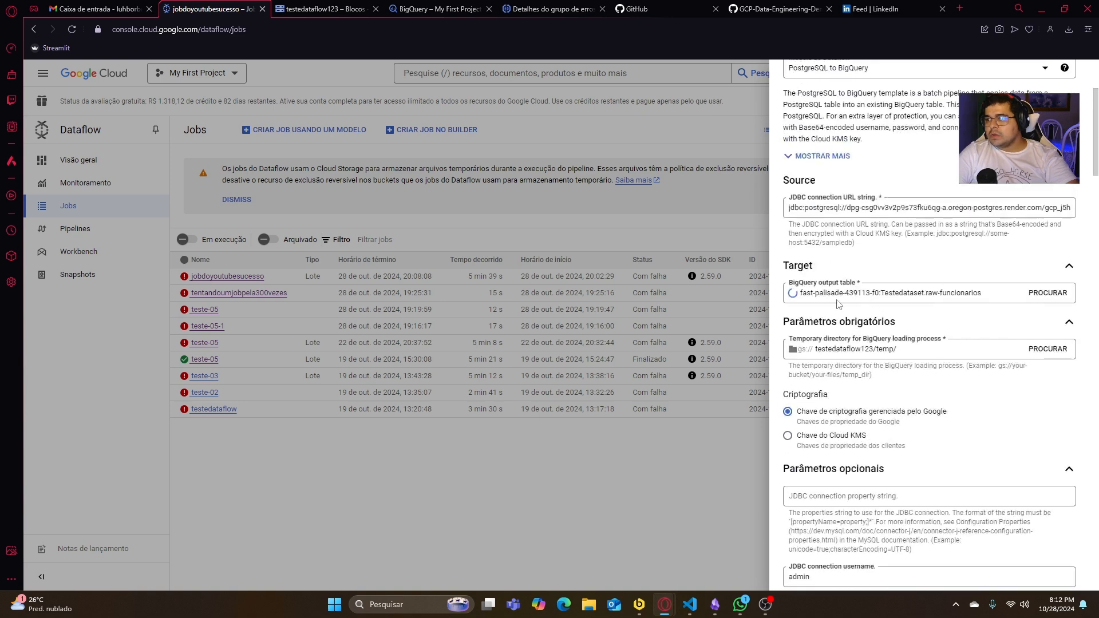
click(1047, 292)
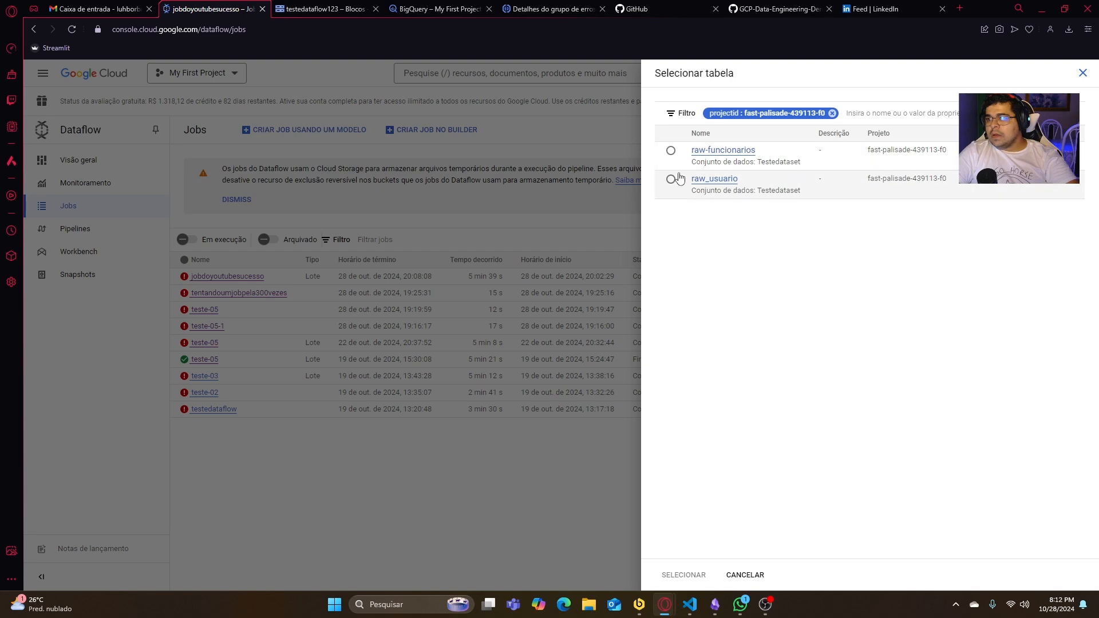
click(670, 150)
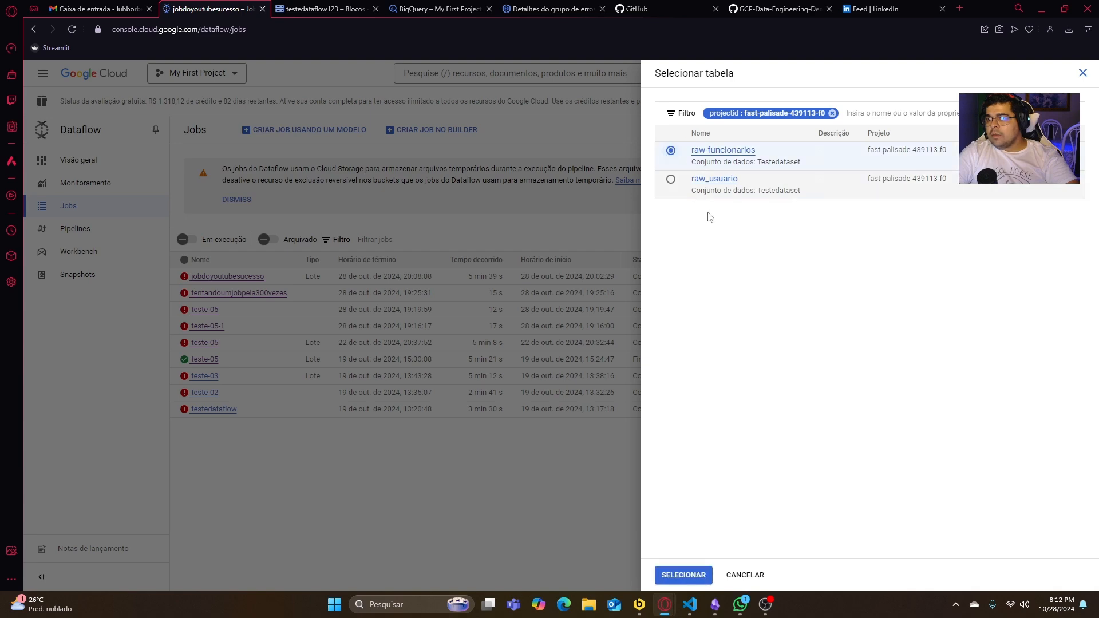
click(692, 575)
scroll(918, 328, down, 4)
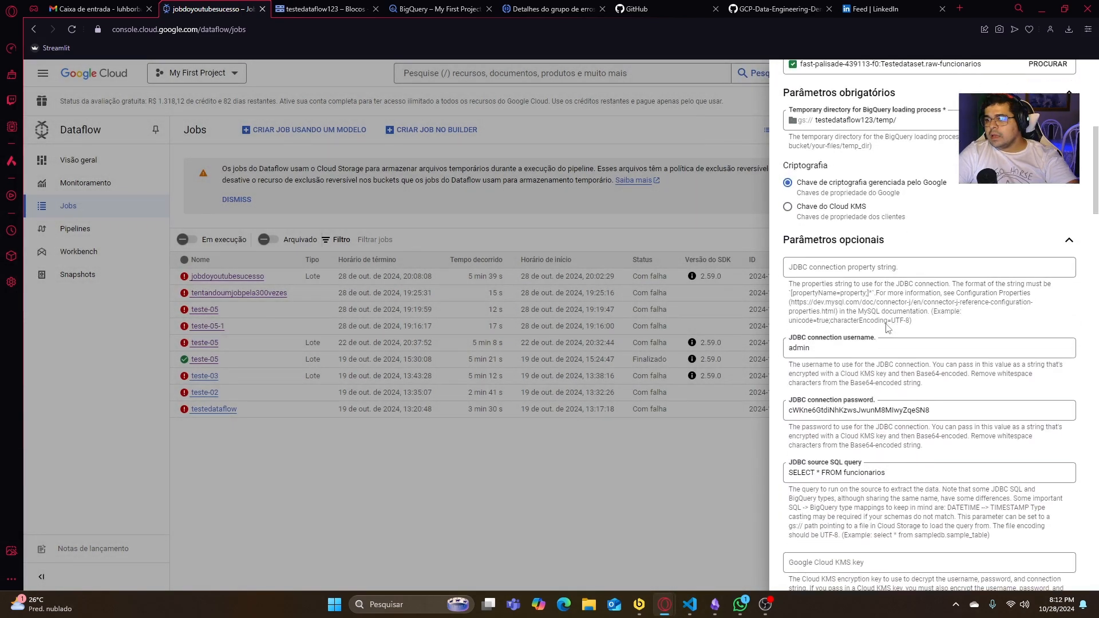
scroll(938, 407, down, 7)
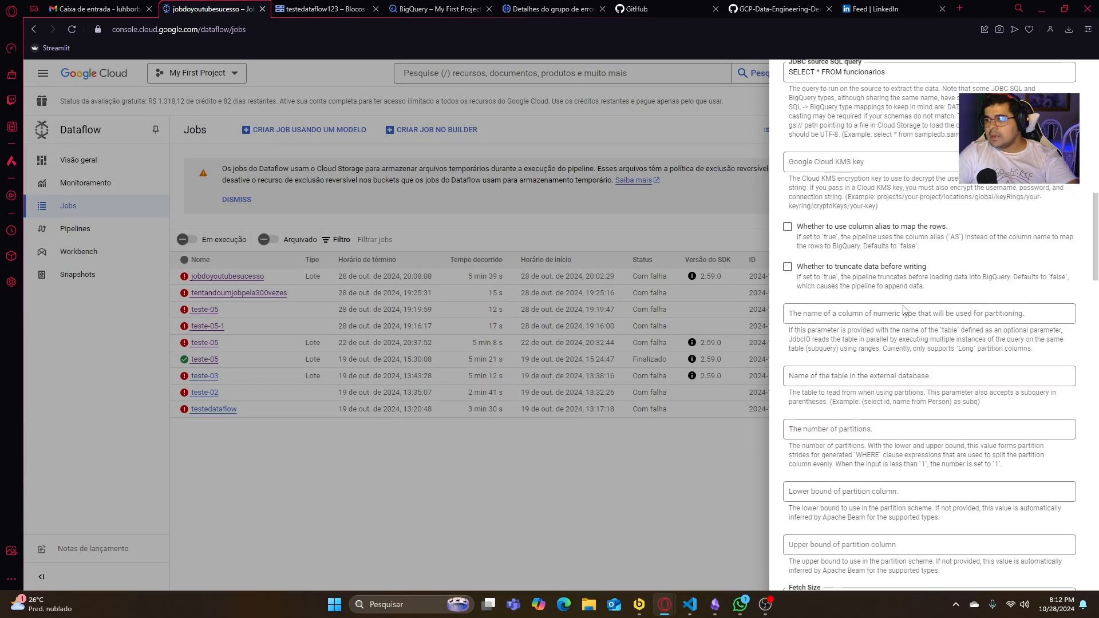
- Check the table and storage details of raw-funcionarios in BigQuery
click(431, 10)
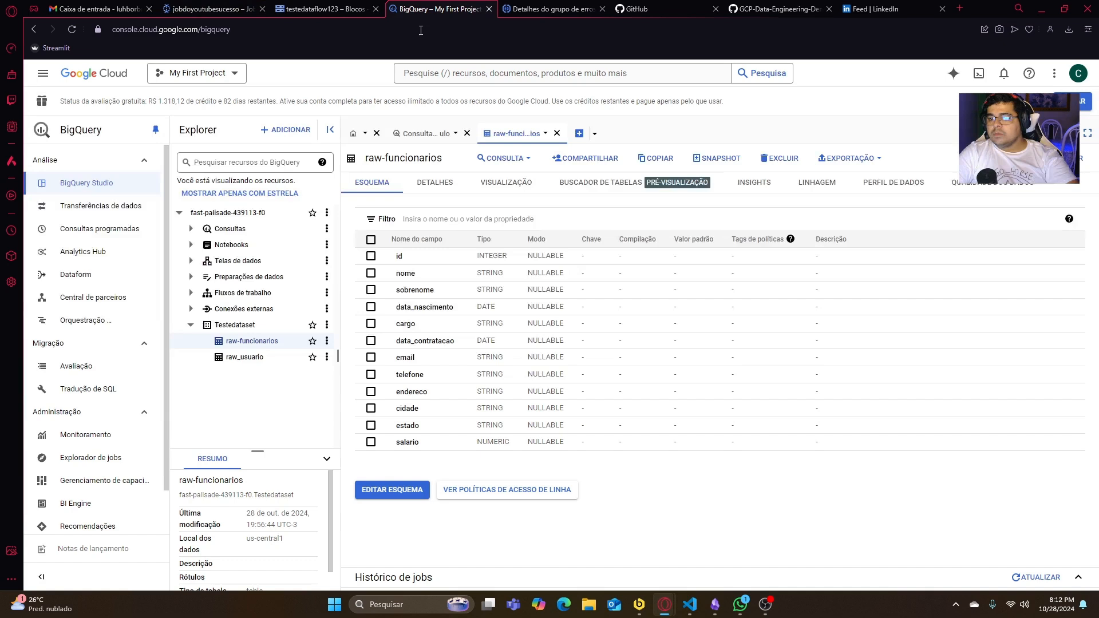
click(436, 187)
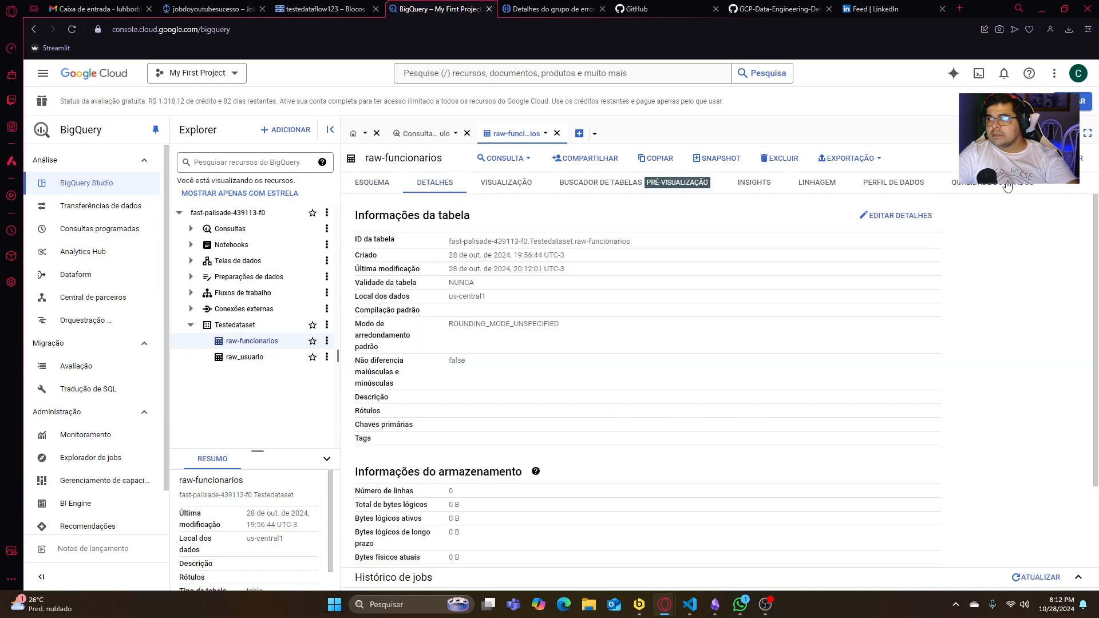
click(1082, 157)
- Return to the cloned Dataflow job, review its remaining parameters, run it as jobdoyoutubesucesso and open the new job's details
click(215, 8)
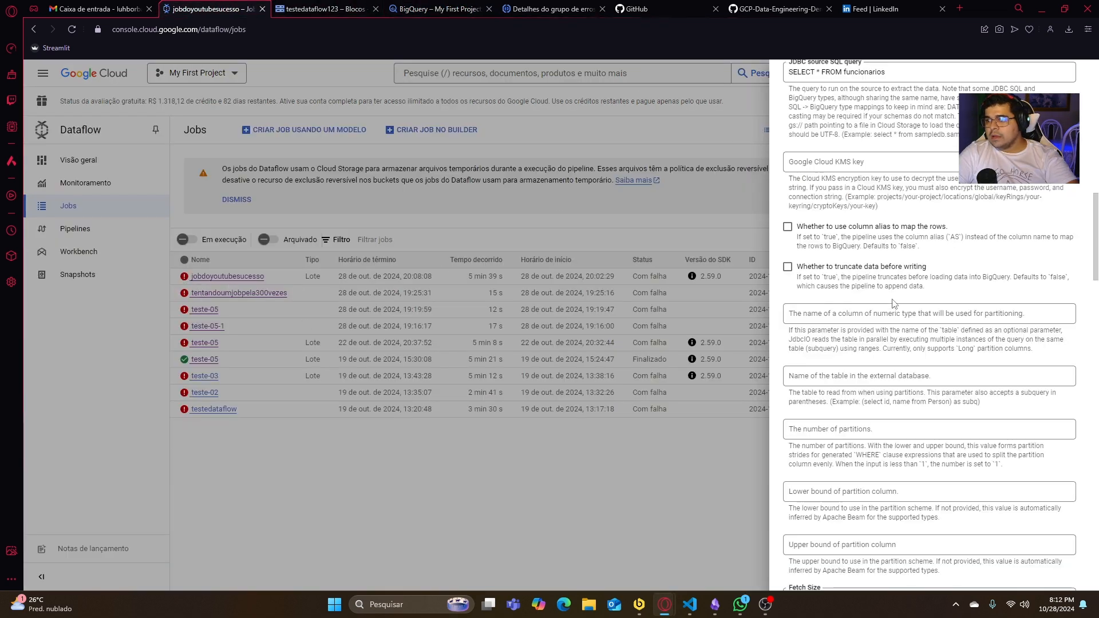
scroll(870, 286, down, 6)
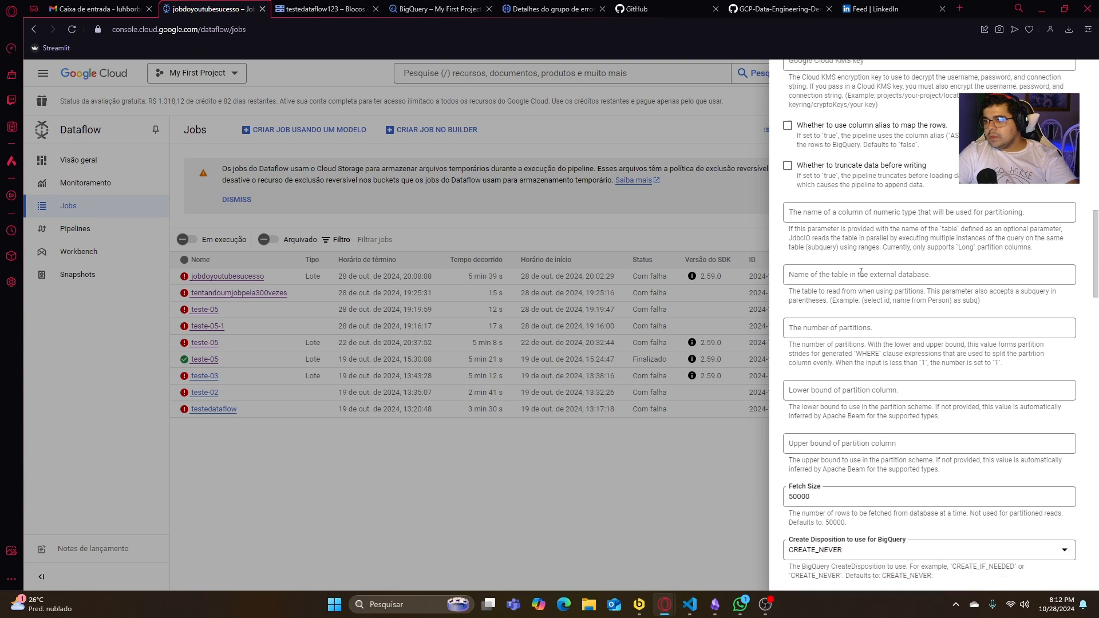
scroll(865, 355, down, 20)
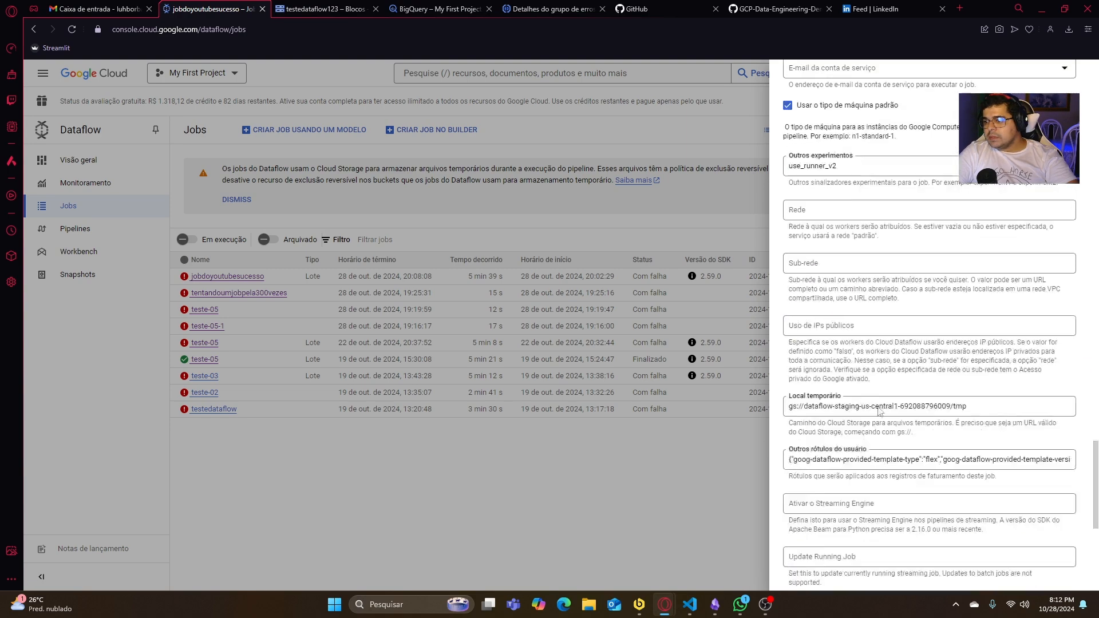
scroll(828, 544, up, 20)
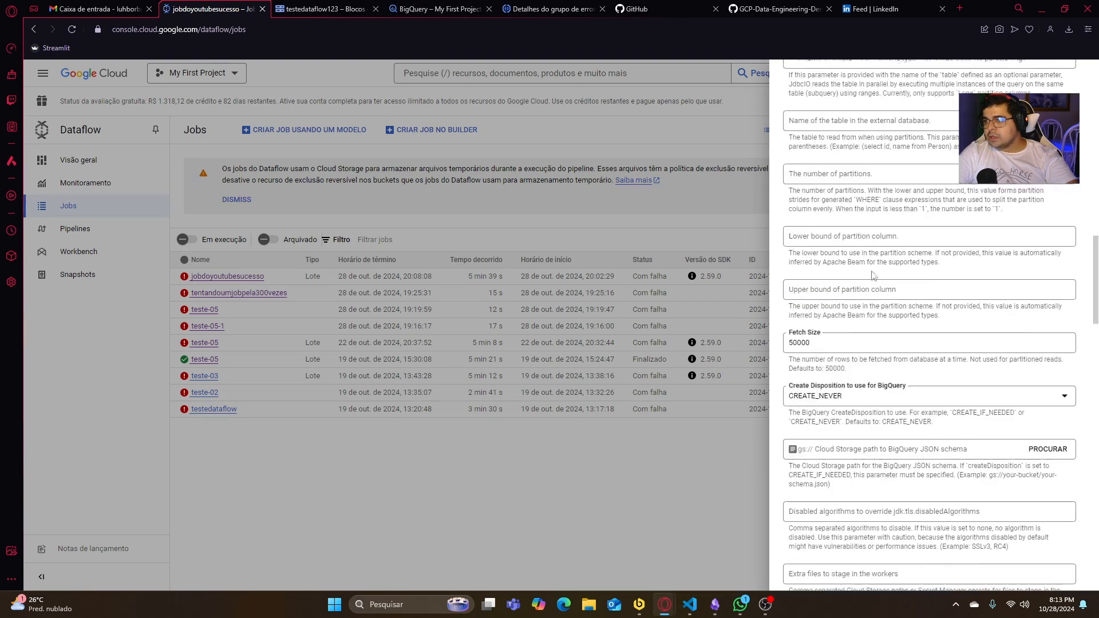
click(874, 117)
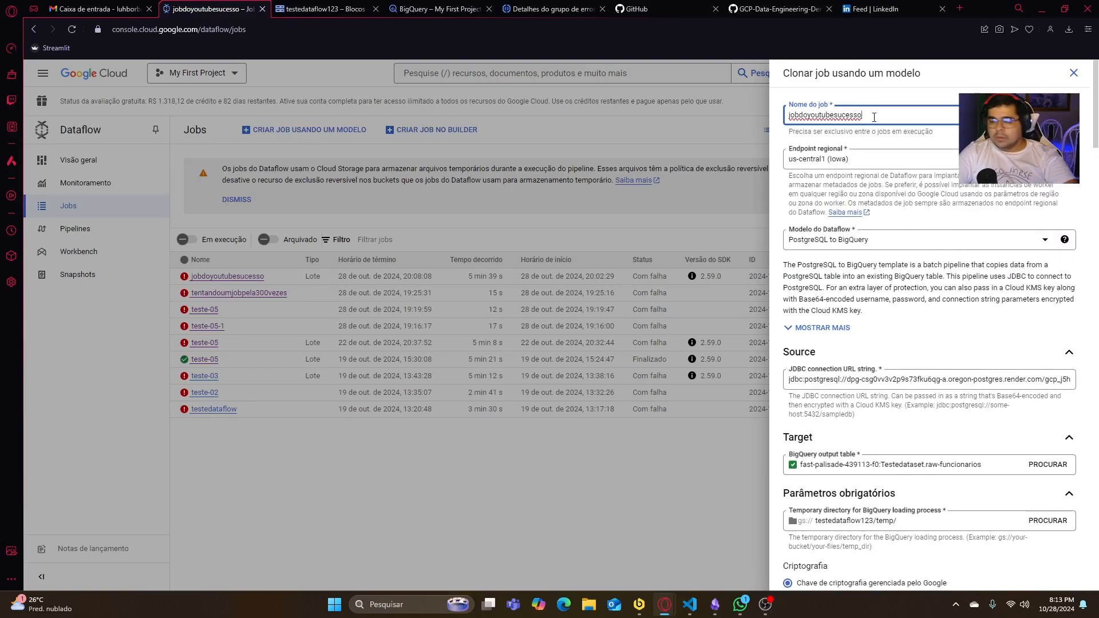
scroll(826, 526, down, 20)
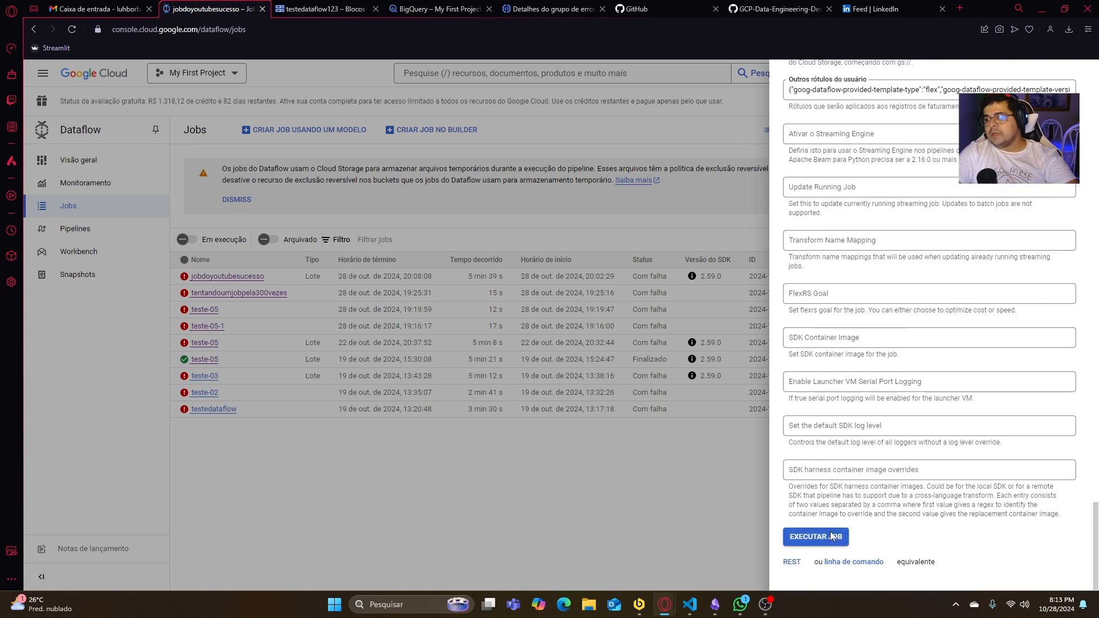
click(828, 536)
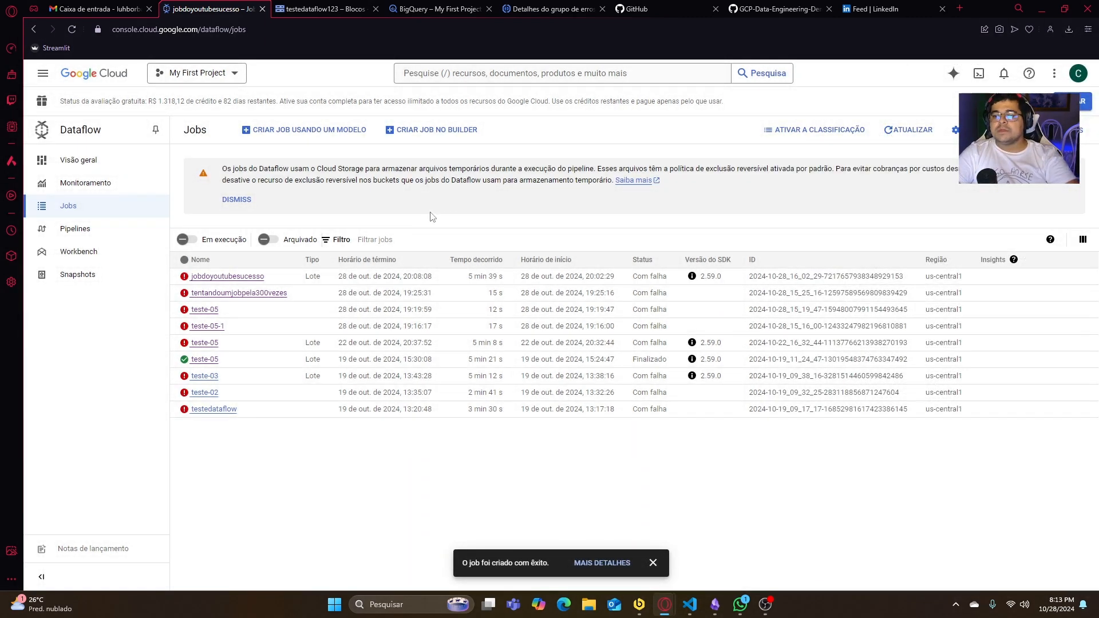
click(610, 563)
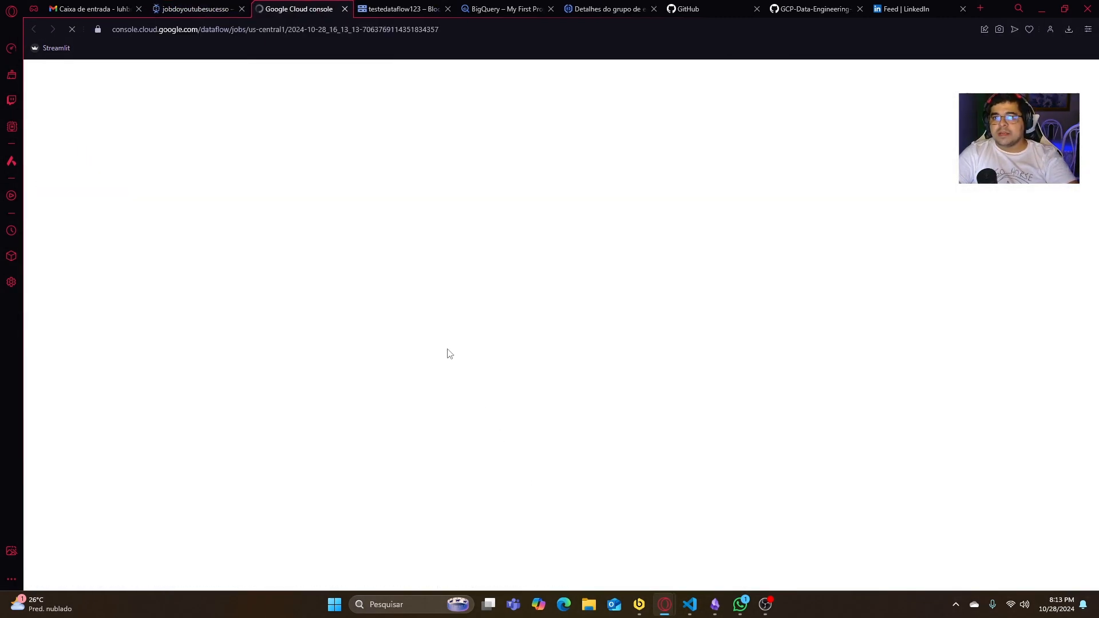
- Close the leftover Dataflow jobs list page and return to the running job's graph
click(218, 8)
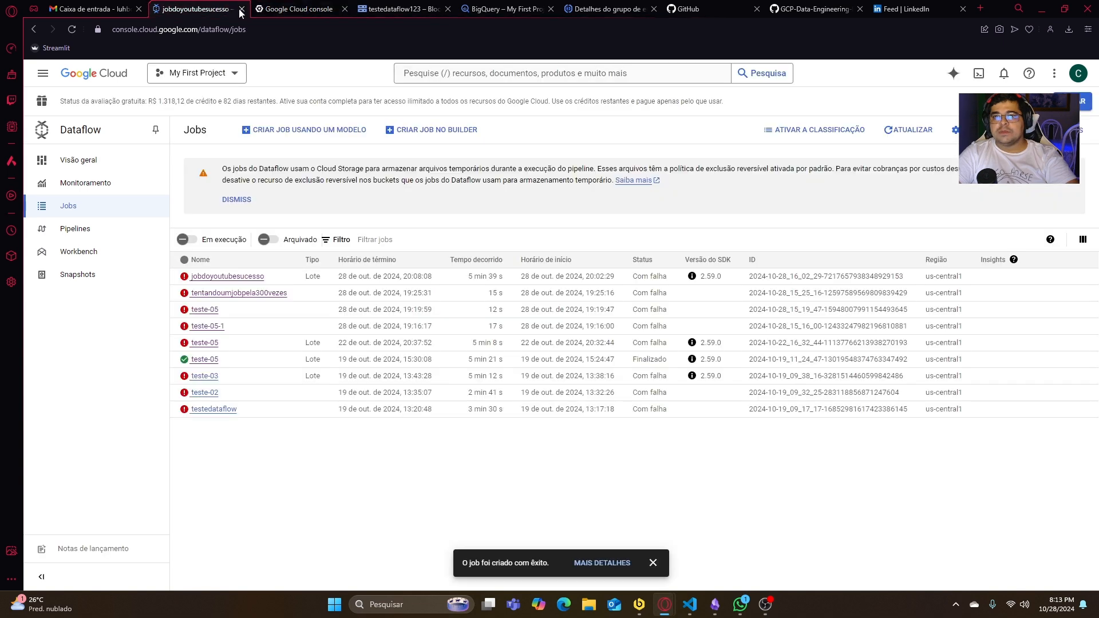
click(241, 9)
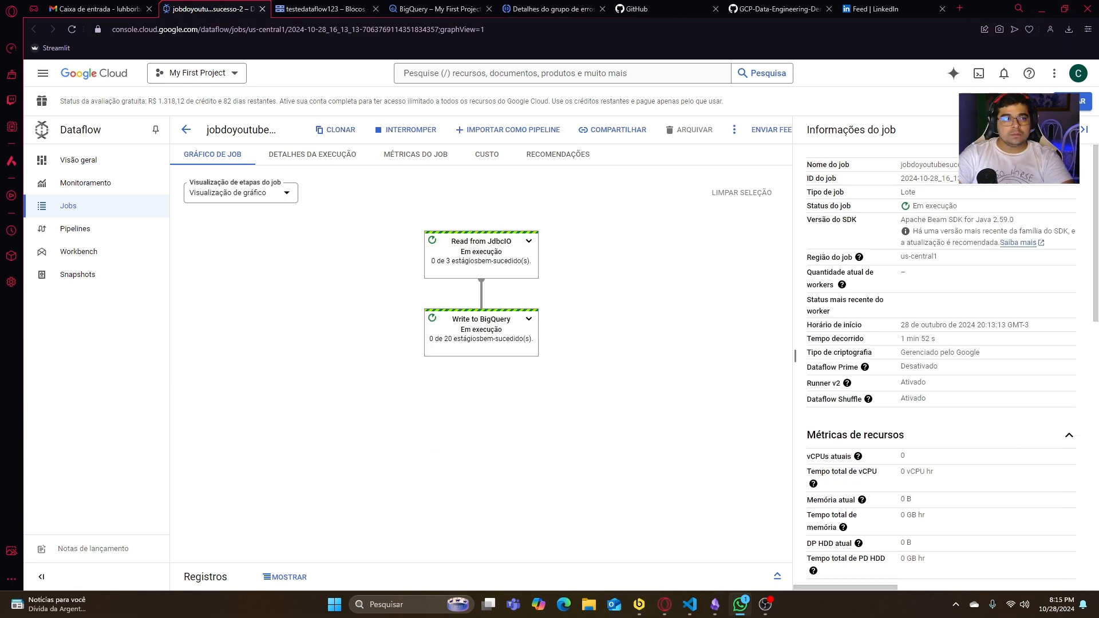
key(alt+Tab)
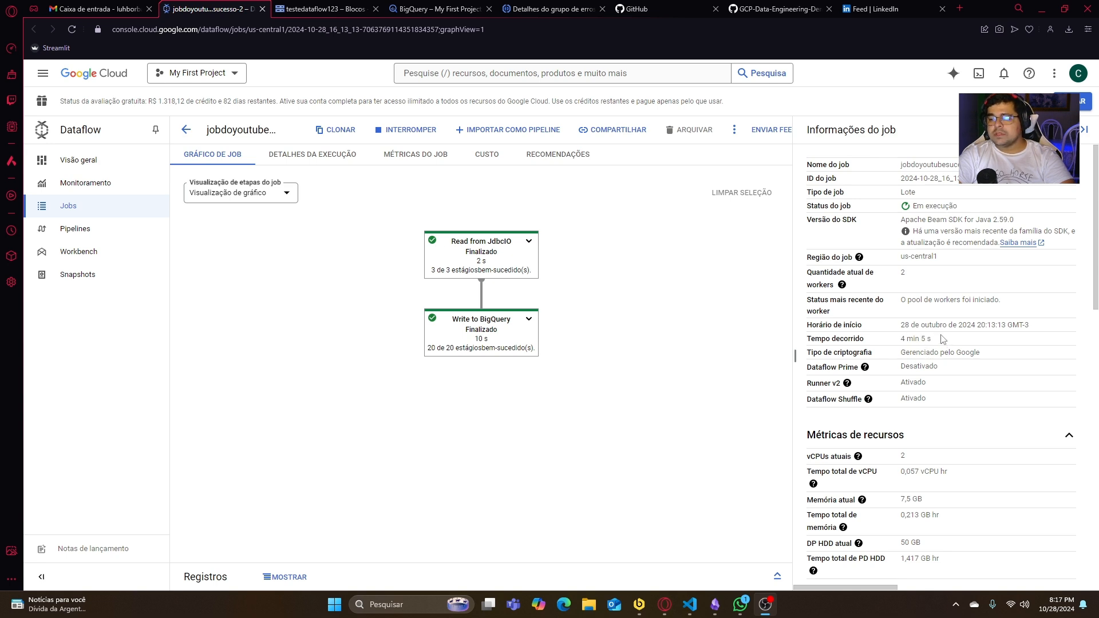
- Examine the running job's status information and resource metrics, from worker count to shuffled data processed
scroll(886, 372, down, 1)
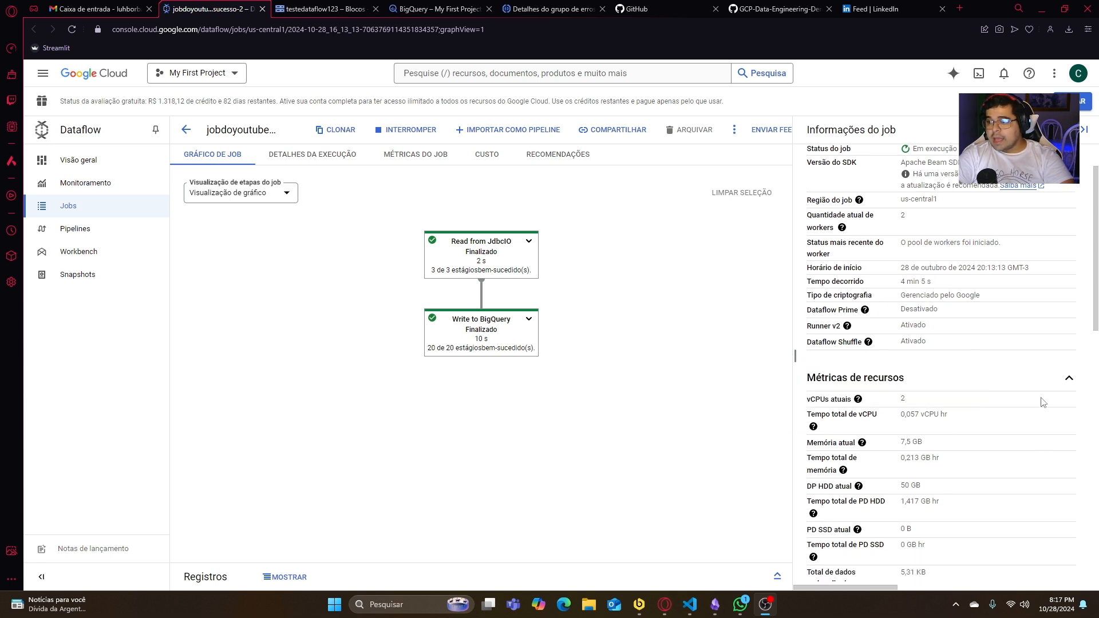
scroll(932, 419, down, 2)
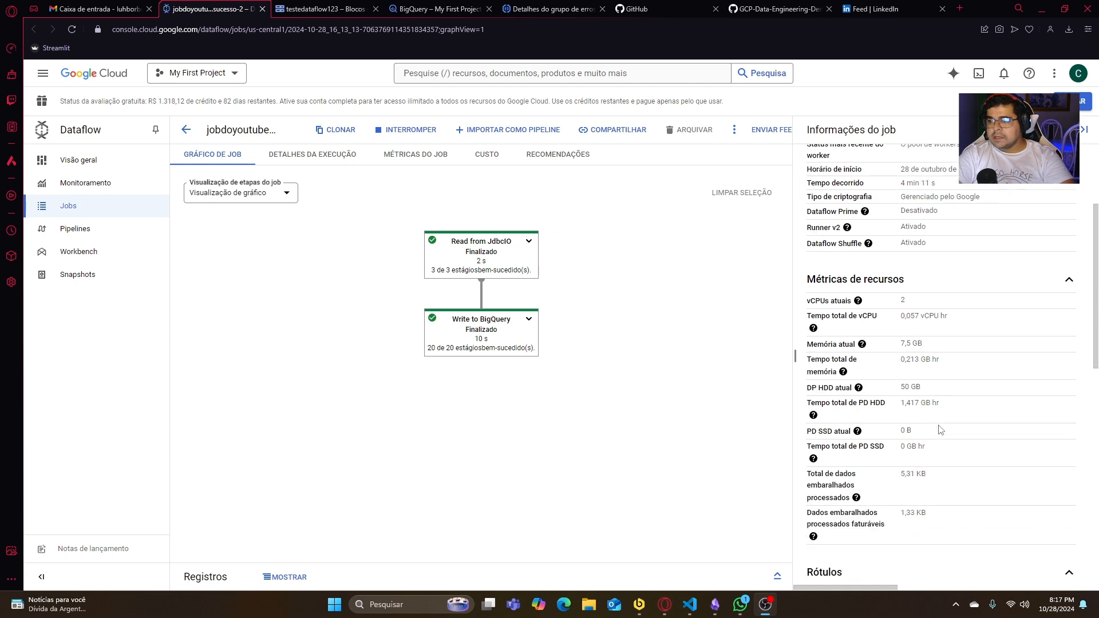
scroll(910, 406, down, 1)
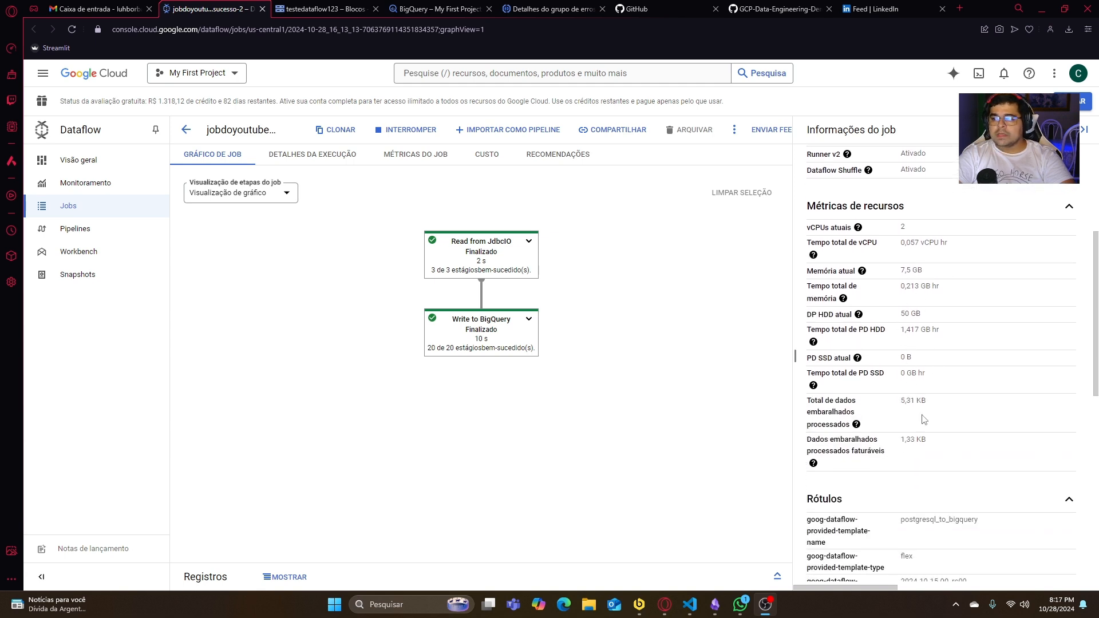
scroll(918, 461, up, 1)
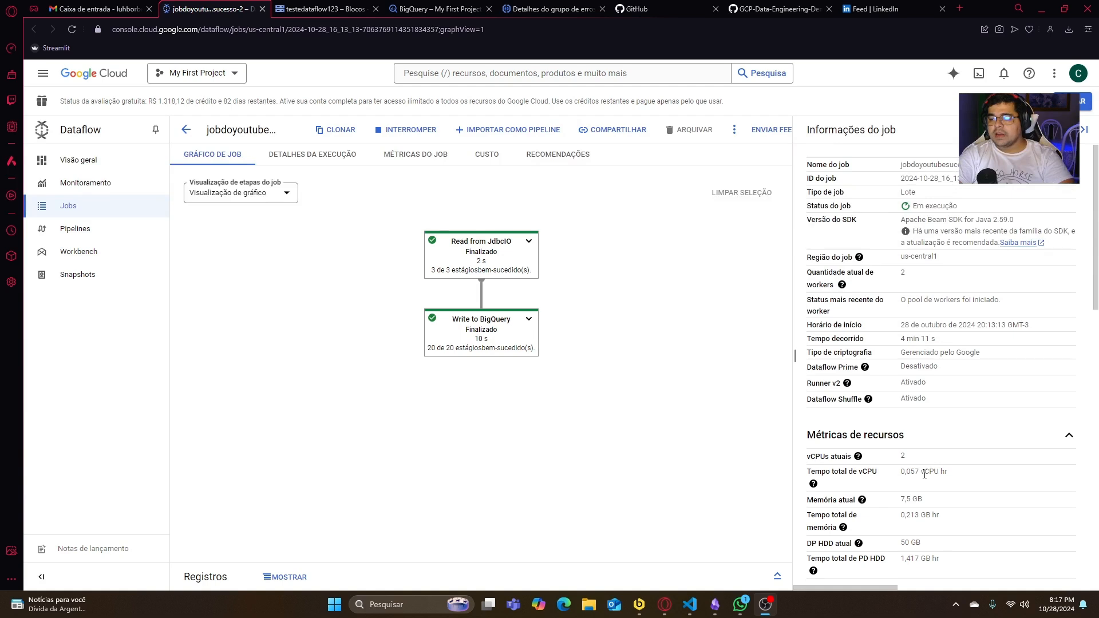
scroll(923, 466, down, 2)
scroll(931, 366, up, 2)
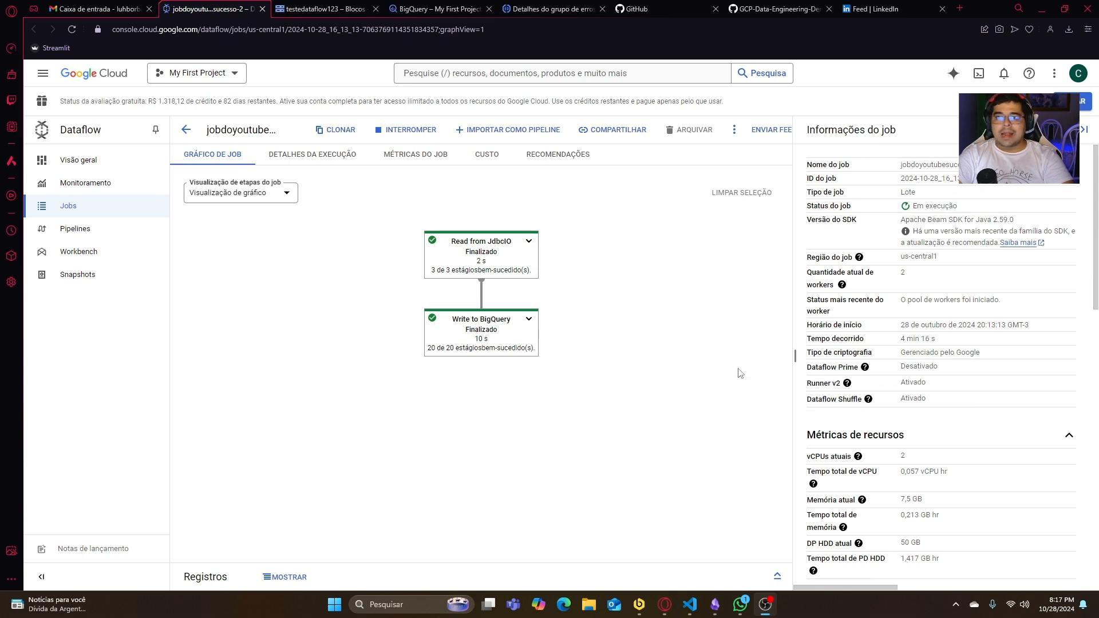
- Read the Dataflow Prime explanation, close it, and review the job's status, resource metrics and template labels
click(864, 367)
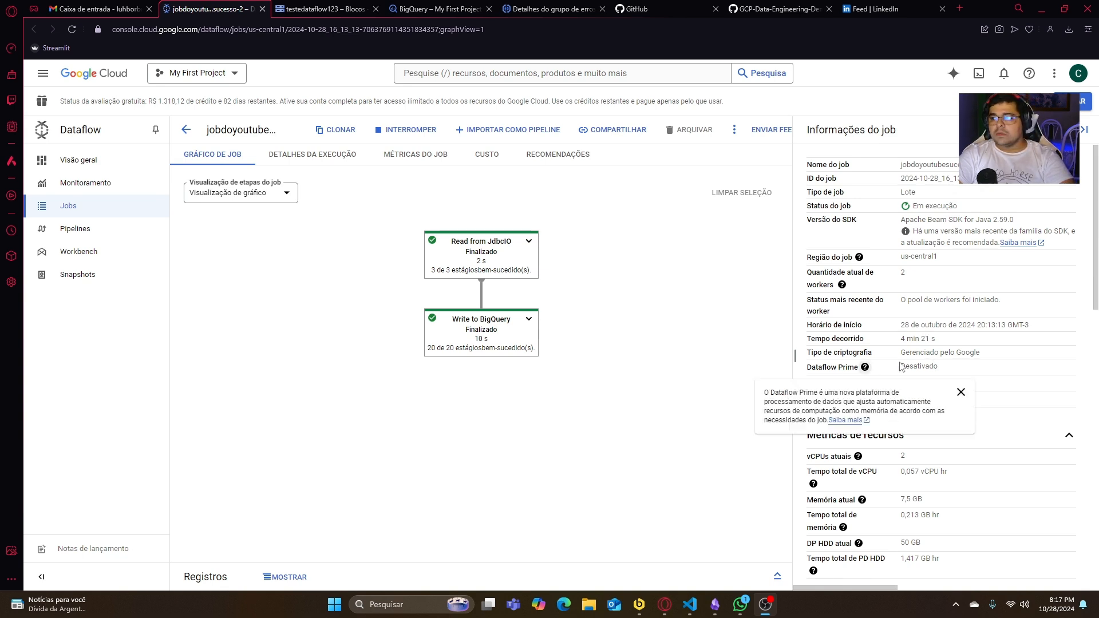
click(961, 392)
scroll(910, 400, down, 1)
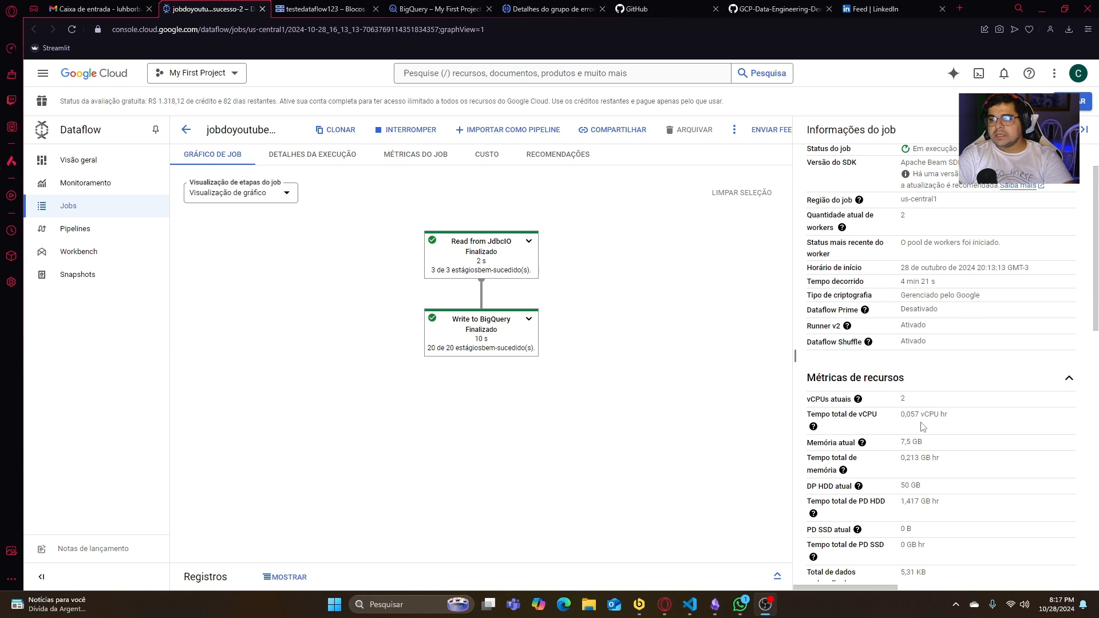
scroll(944, 423, up, 1)
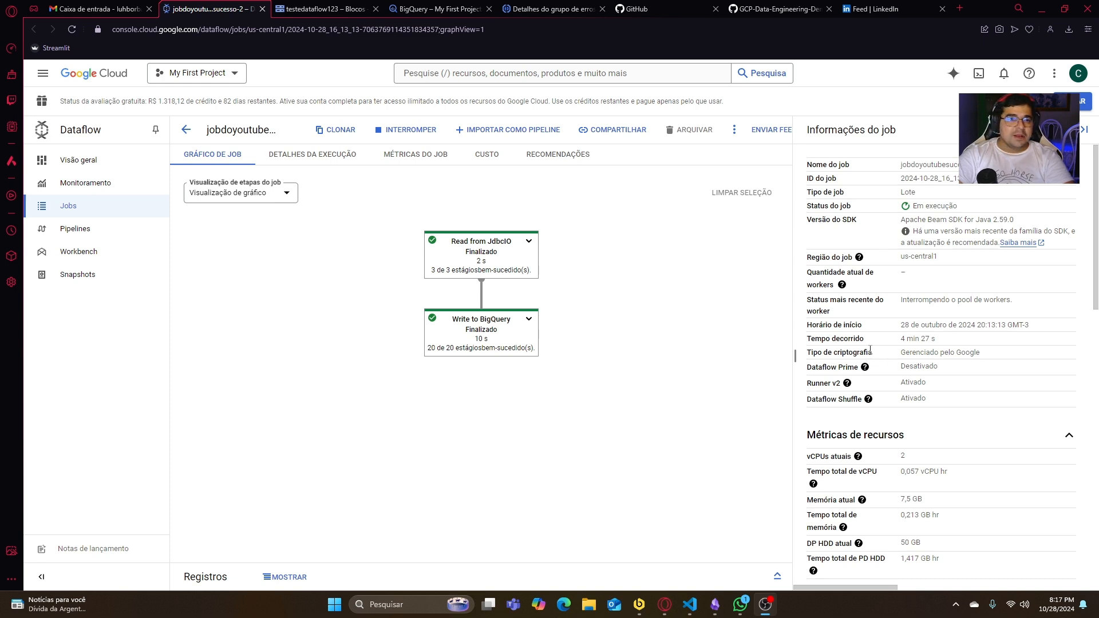
scroll(914, 362, down, 3)
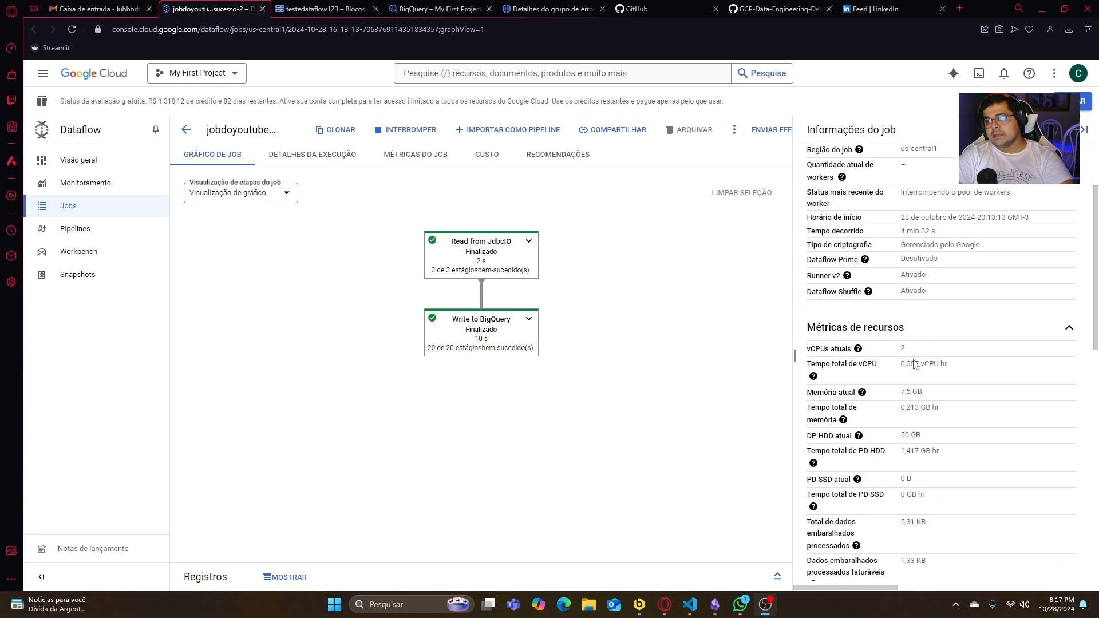
scroll(894, 473, down, 3)
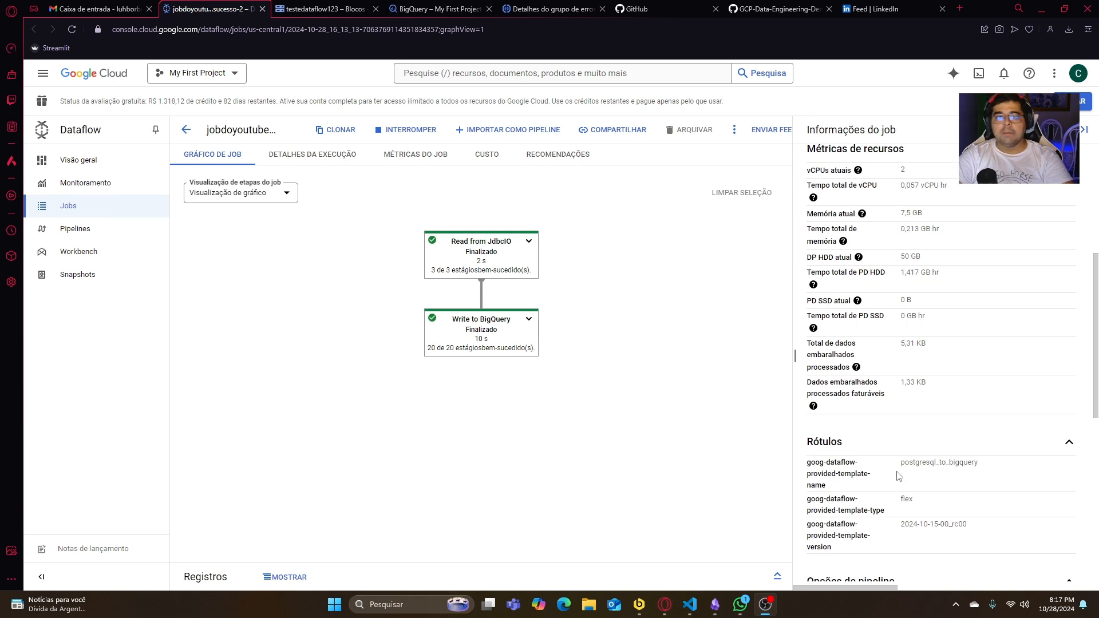
scroll(907, 455, up, 5)
scroll(906, 452, up, 1)
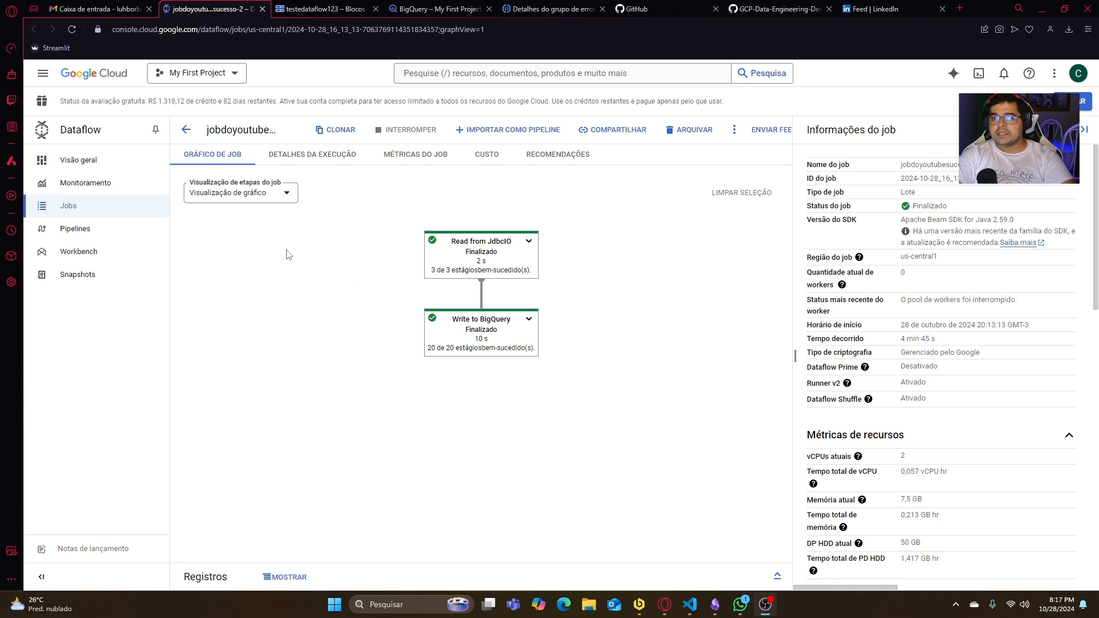
- Check the storage details of raw-funcionarios in BigQuery and preview its loaded rows across to the salario column
click(431, 9)
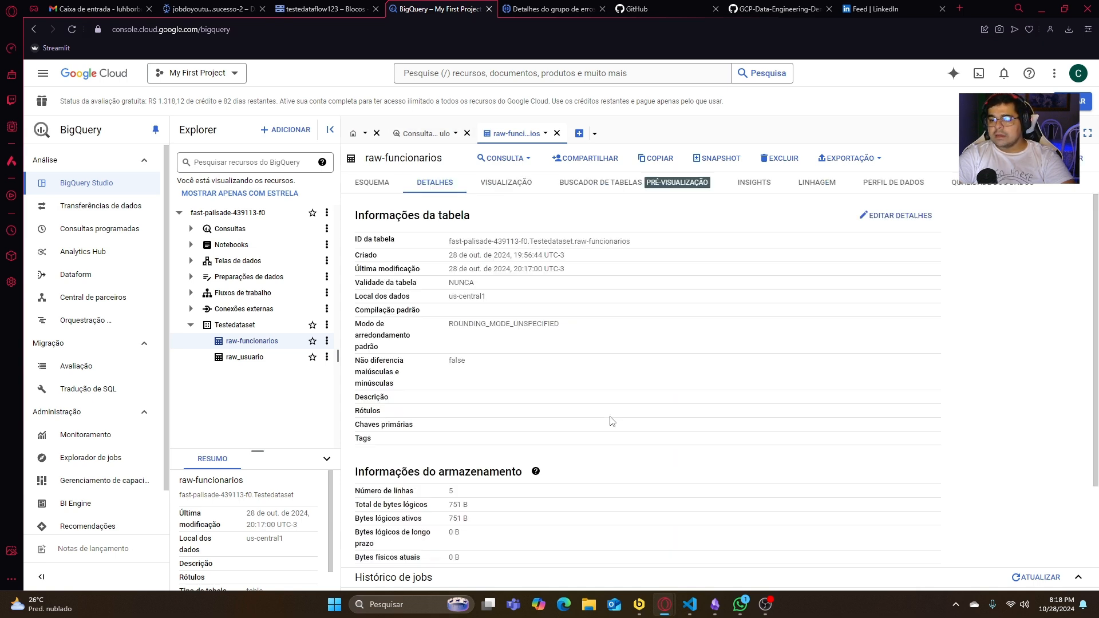
drag(448, 504, 496, 509)
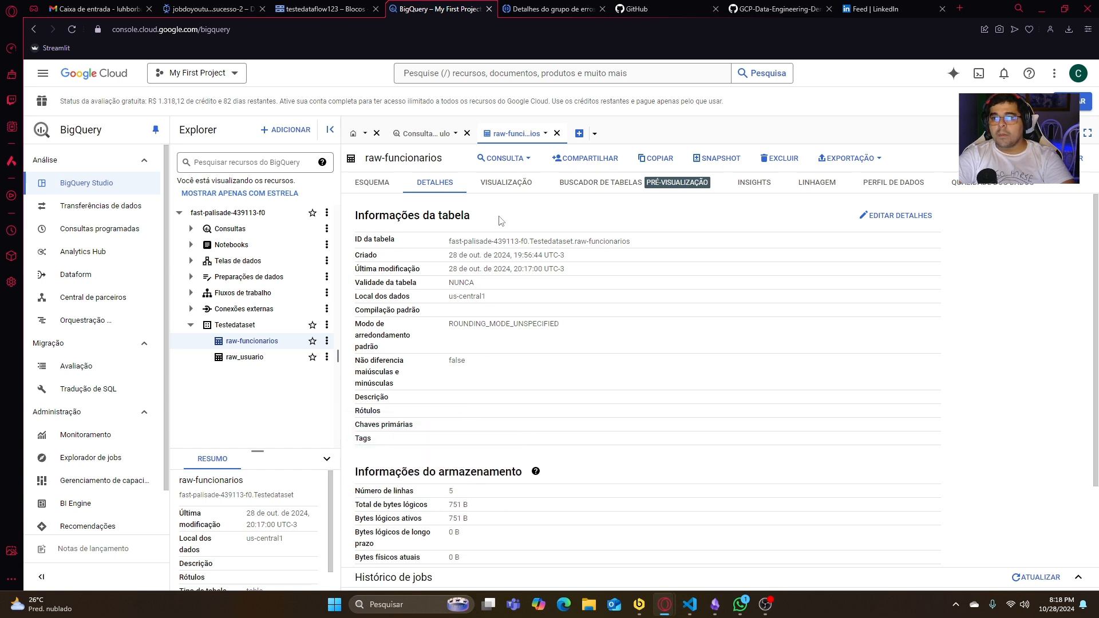
click(507, 190)
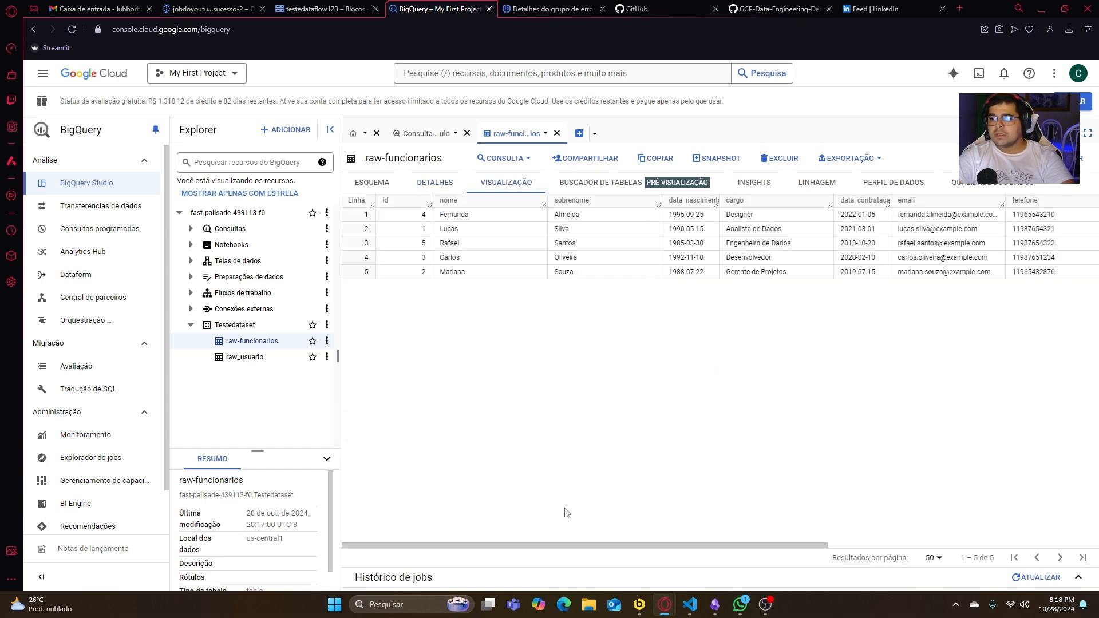
drag(567, 546, 1039, 542)
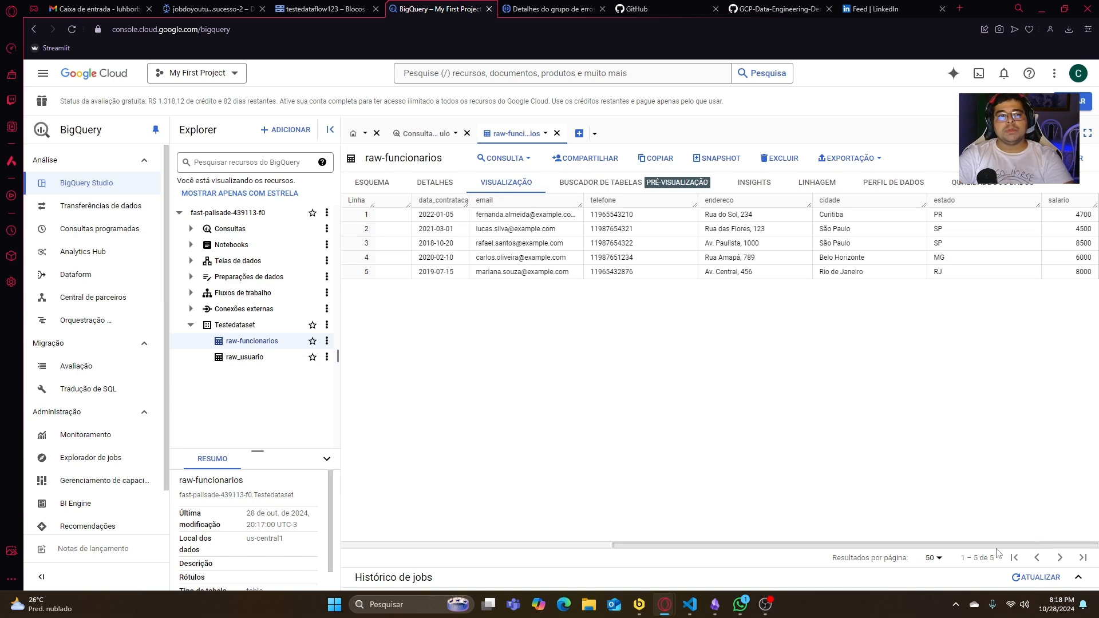
drag(855, 547, 1022, 573)
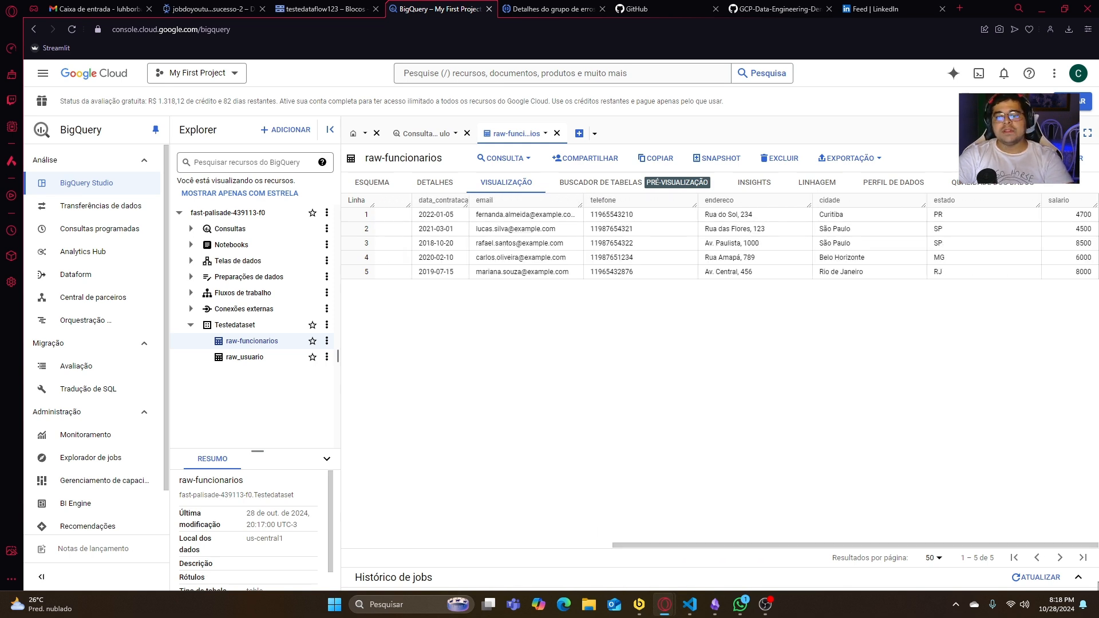